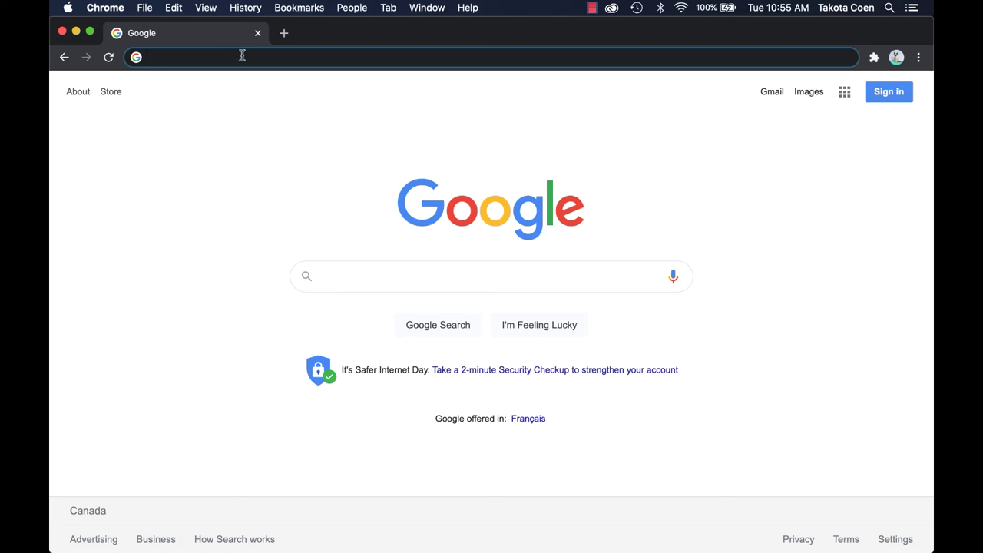
Open contourmapgenerator.com and scroll down to its contour mapping tool.
{"action": "type", "text": "c"}
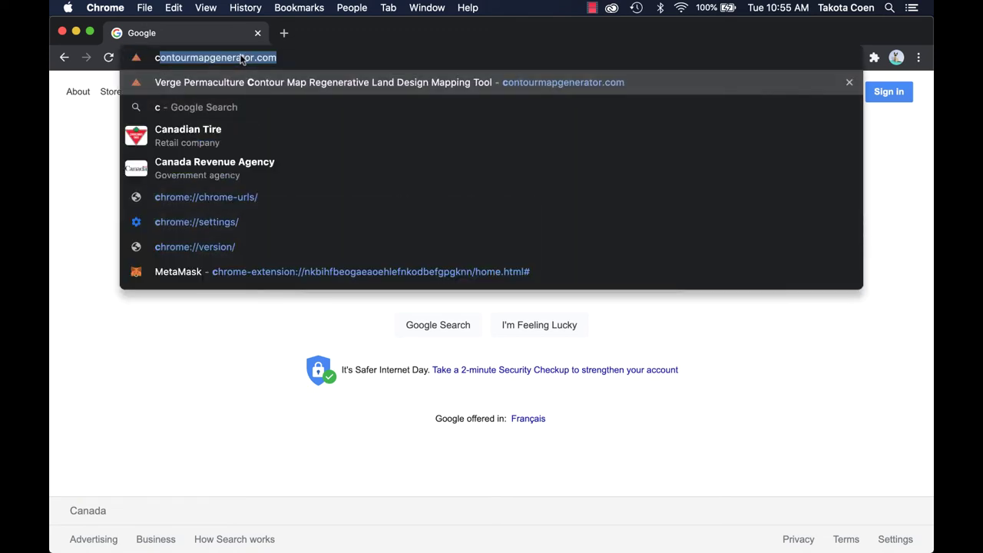
{"action": "type", "text": "ontourm"}
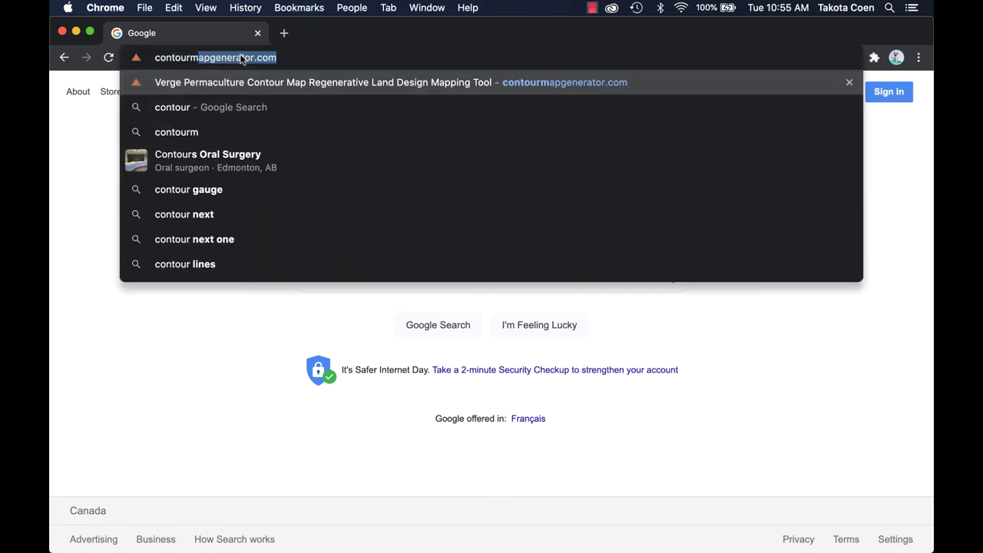
{"action": "type", "text": "a"}
{"action": "key", "text": "Return"}
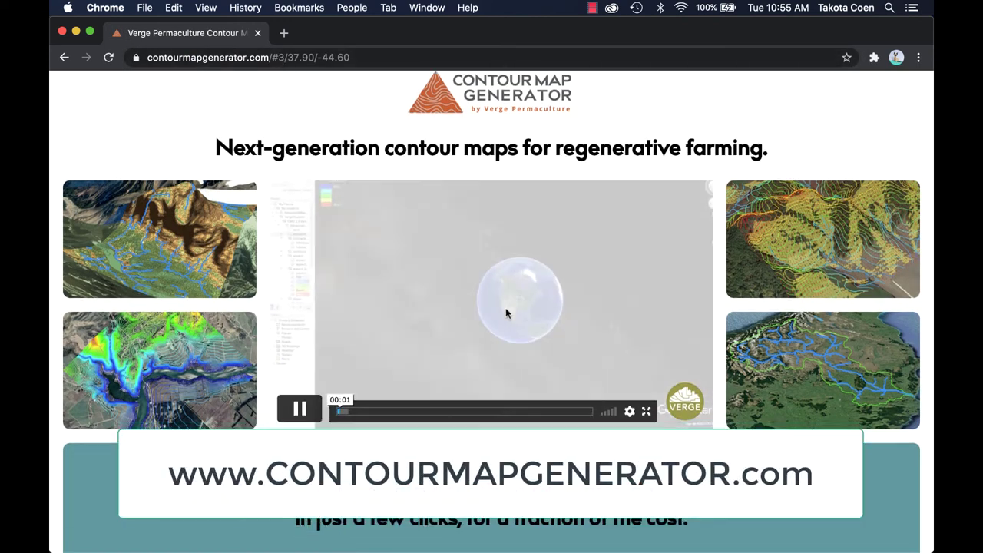
{"action": "scroll", "coordinate": [506, 307], "scroll_direction": "down", "scroll_amount": 2}
{"action": "scroll", "coordinate": [506, 311], "scroll_direction": "down", "scroll_amount": 7}
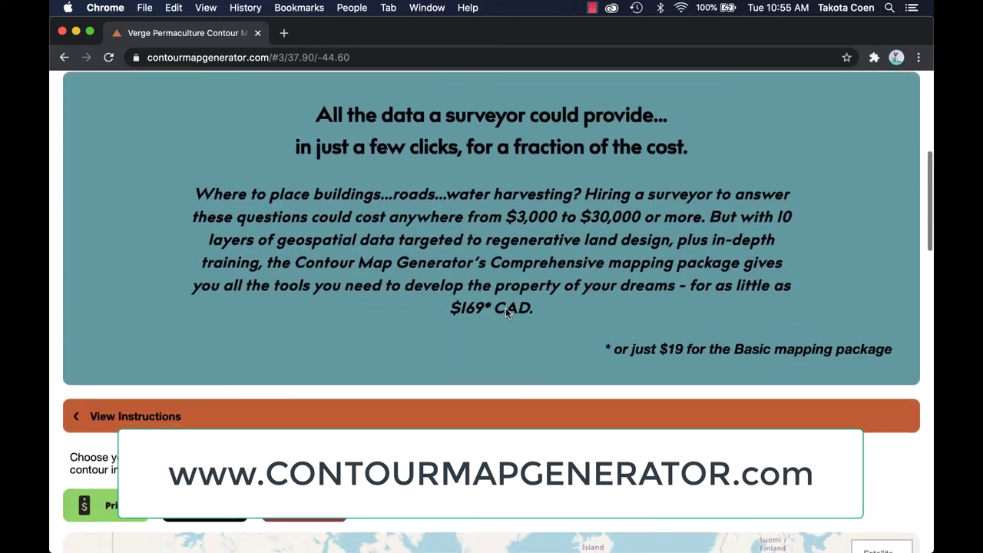
{"action": "scroll", "coordinate": [506, 313], "scroll_direction": "down", "scroll_amount": 1}
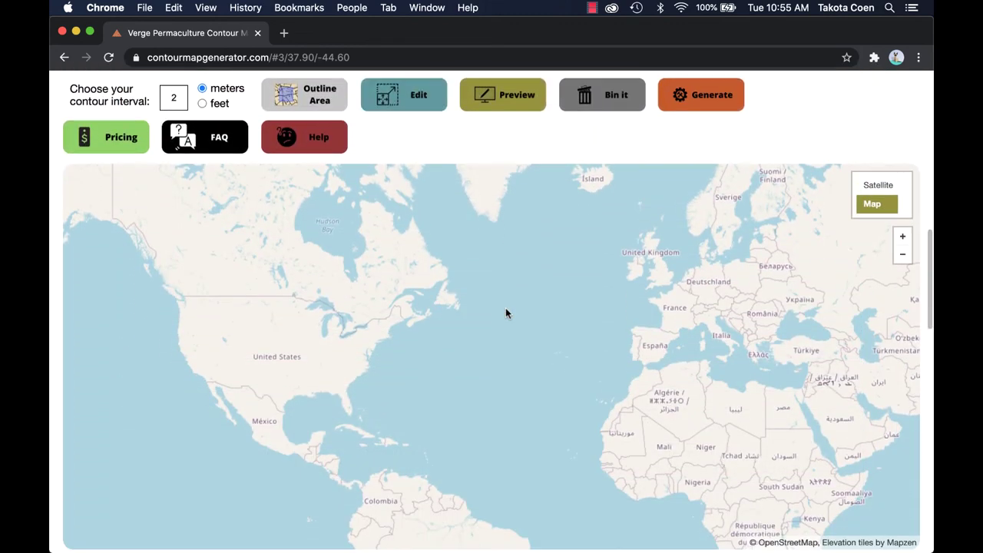
Switch the map to satellite view and zoom into North America toward Edmonton.
{"action": "left_click", "coordinate": [877, 185]}
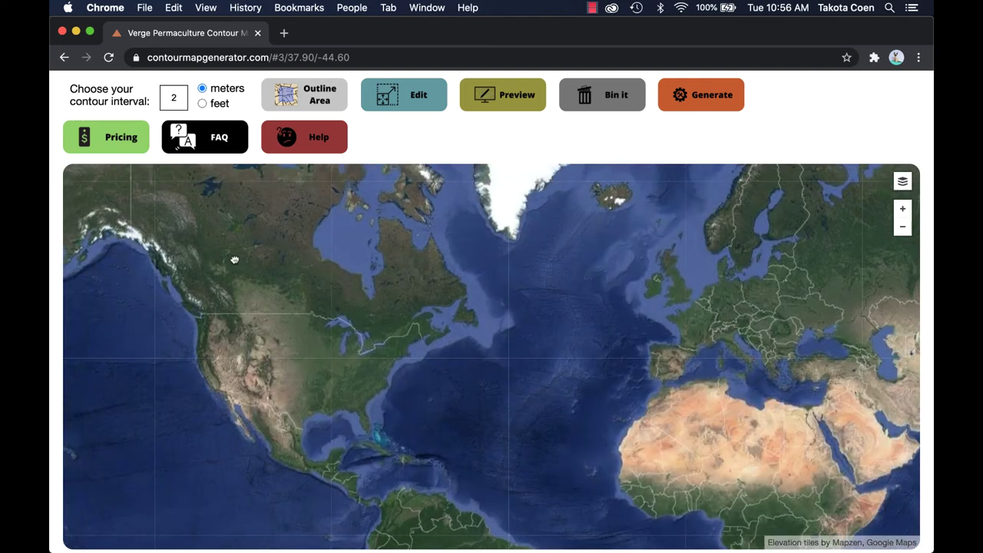
{"action": "left_click_drag", "start_coordinate": [234, 261], "coordinate": [441, 343]}
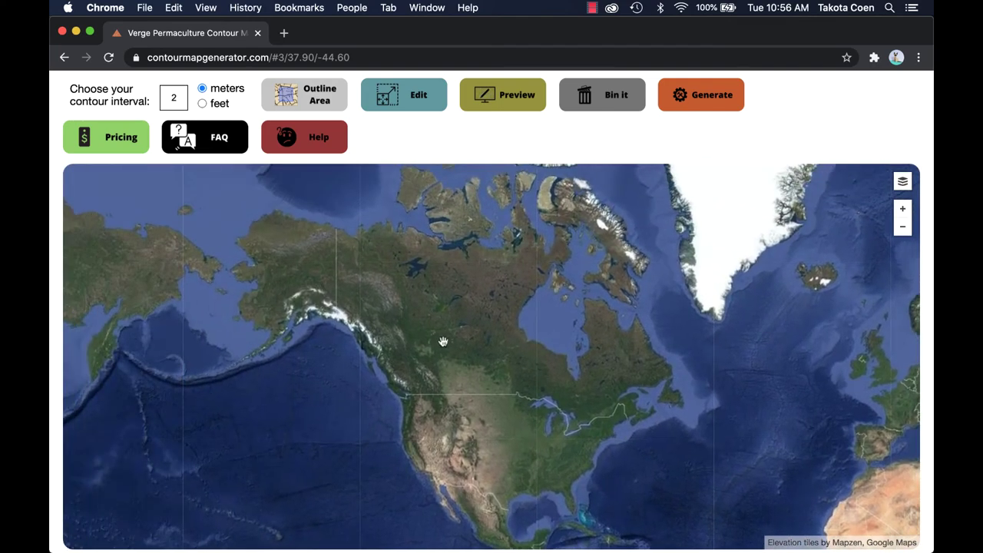
{"action": "scroll", "coordinate": [442, 362], "scroll_direction": "up", "scroll_amount": 1}
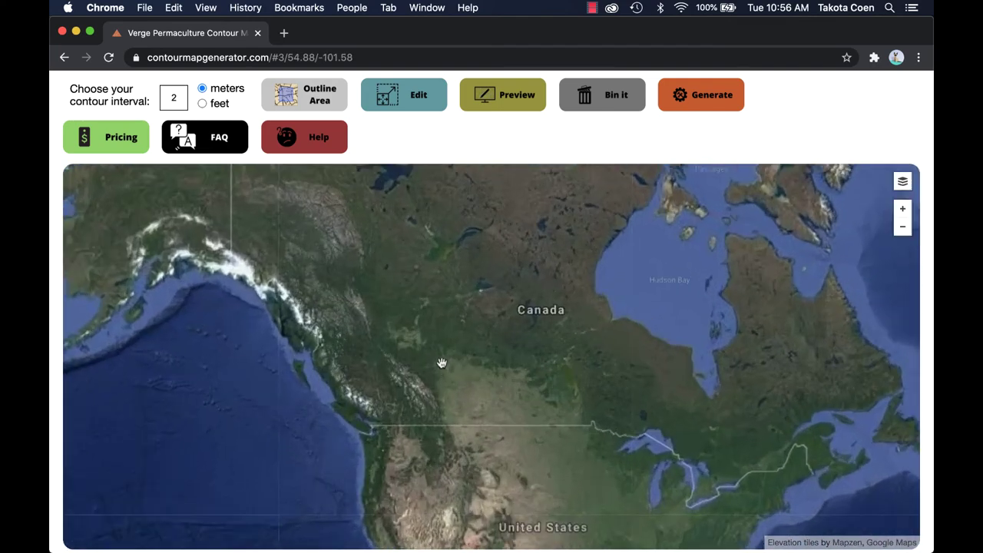
{"action": "scroll", "coordinate": [438, 359], "scroll_direction": "up", "scroll_amount": 1}
{"action": "scroll", "coordinate": [416, 363], "scroll_direction": "up", "scroll_amount": 1}
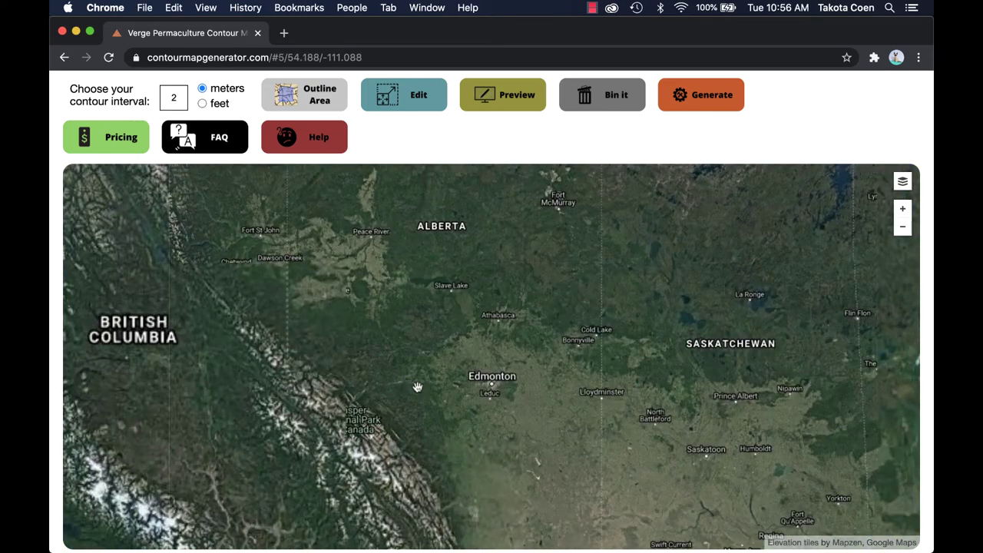
{"action": "scroll", "coordinate": [473, 415], "scroll_direction": "up", "scroll_amount": 1}
{"action": "scroll", "coordinate": [507, 449], "scroll_direction": "up", "scroll_amount": 1}
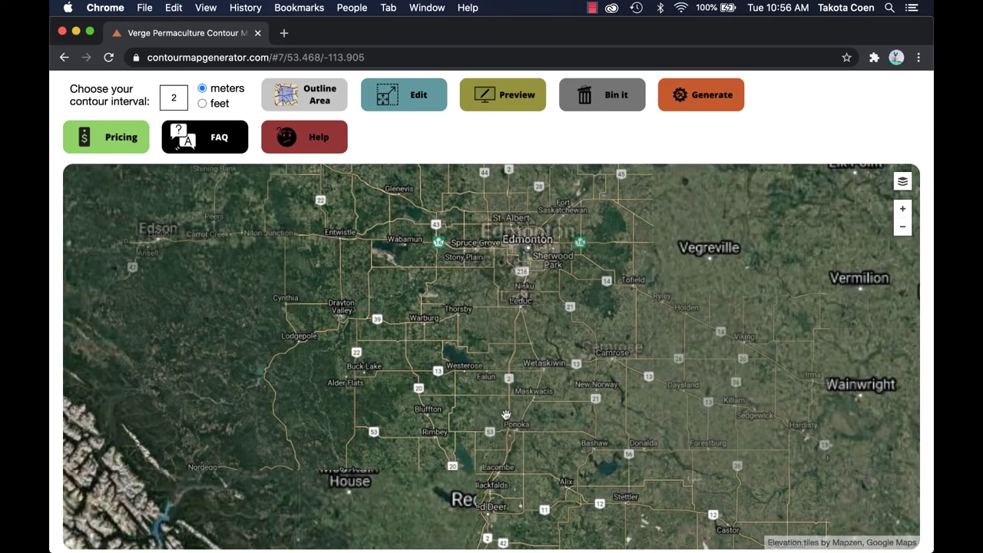
{"action": "scroll", "coordinate": [502, 386], "scroll_direction": "up", "scroll_amount": 1}
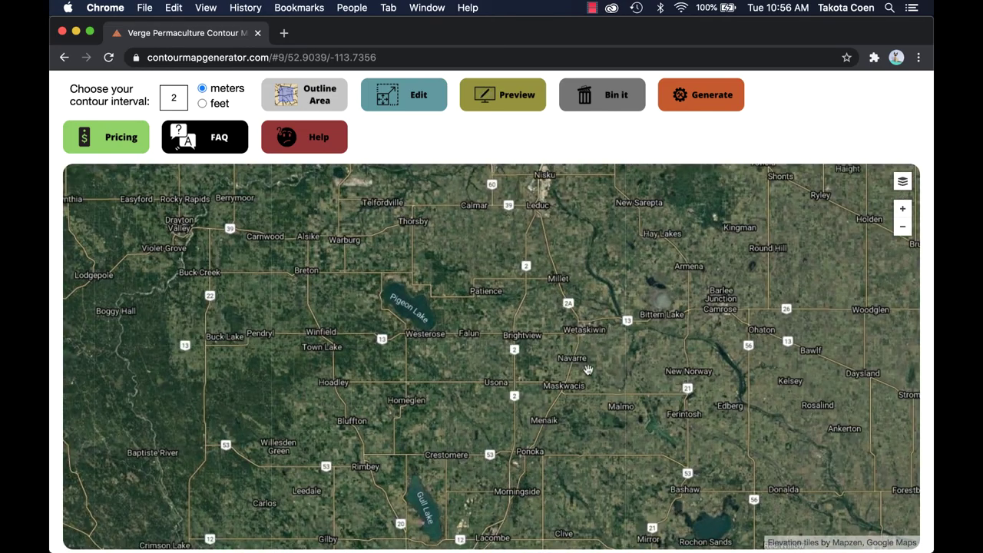
{"action": "scroll", "coordinate": [578, 363], "scroll_direction": "up", "scroll_amount": 1}
Centre on Red Deer Lake and zoom onto the farmland east of the lake.
{"action": "left_click_drag", "start_coordinate": [653, 457], "coordinate": [370, 282]}
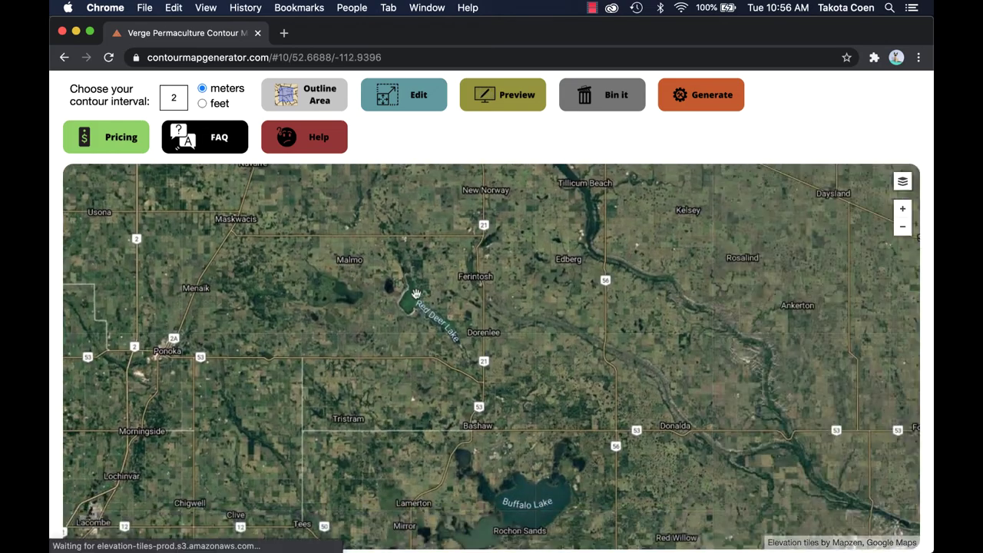
{"action": "scroll", "coordinate": [441, 307], "scroll_direction": "up", "scroll_amount": 2}
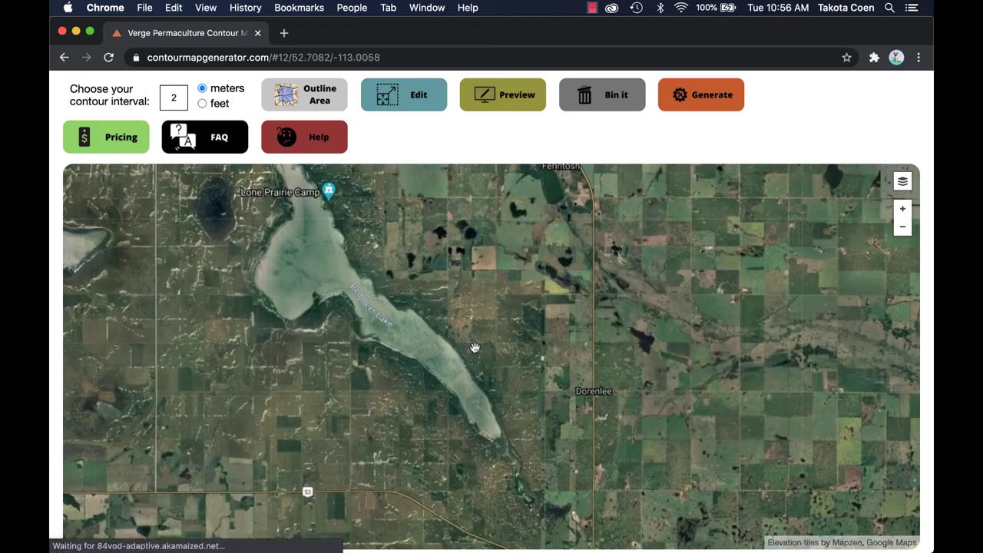
{"action": "scroll", "coordinate": [472, 349], "scroll_direction": "up", "scroll_amount": 2}
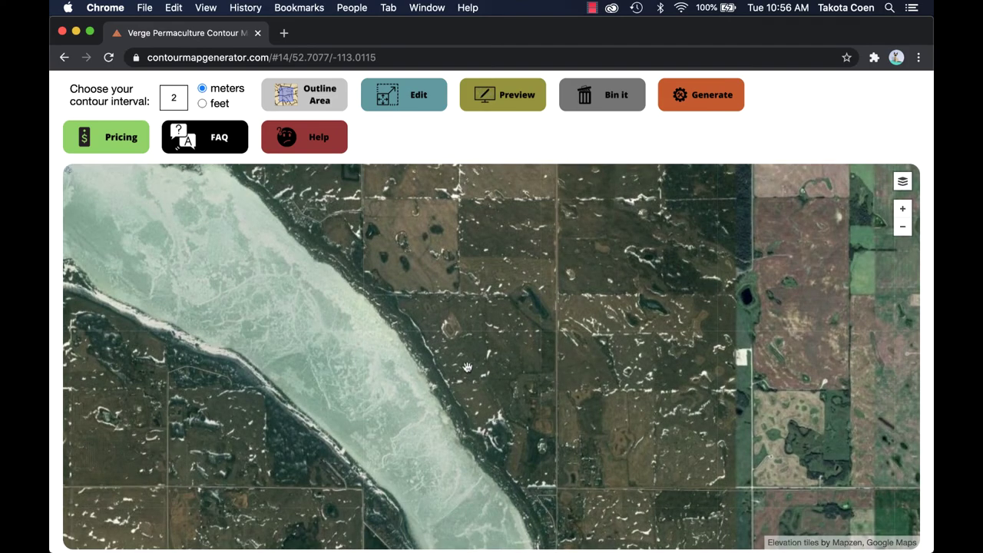
{"action": "left_click_drag", "start_coordinate": [445, 348], "coordinate": [614, 552]}
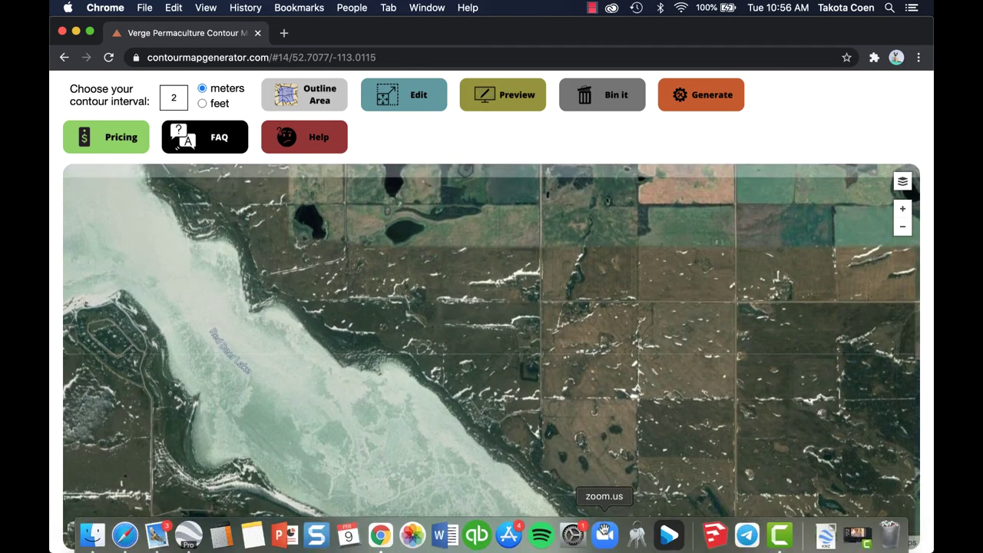
Outline a roughly 89-hectare rectangle over fields beside Red Deer Lake and preview its contours.
{"action": "left_click", "coordinate": [303, 96]}
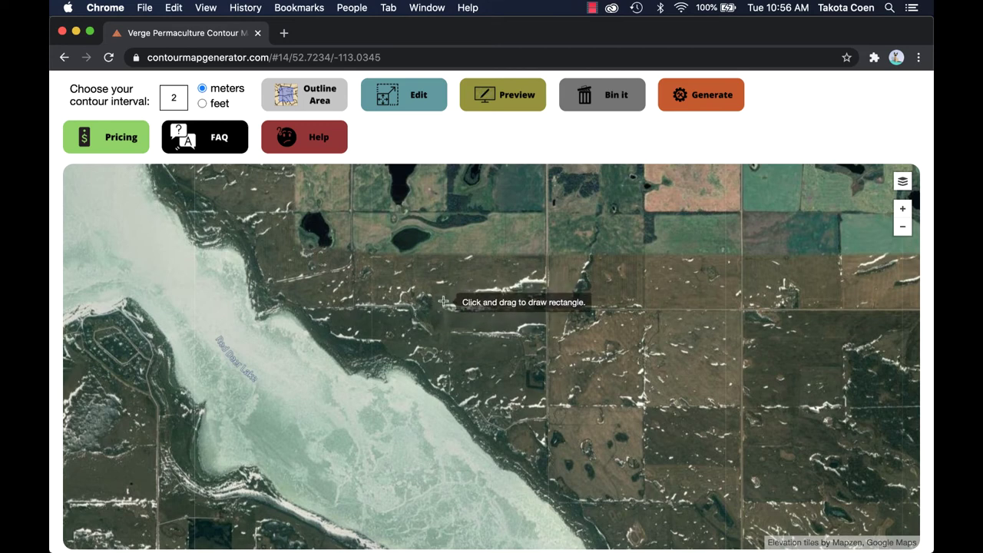
{"action": "left_click_drag", "start_coordinate": [444, 302], "coordinate": [551, 422]}
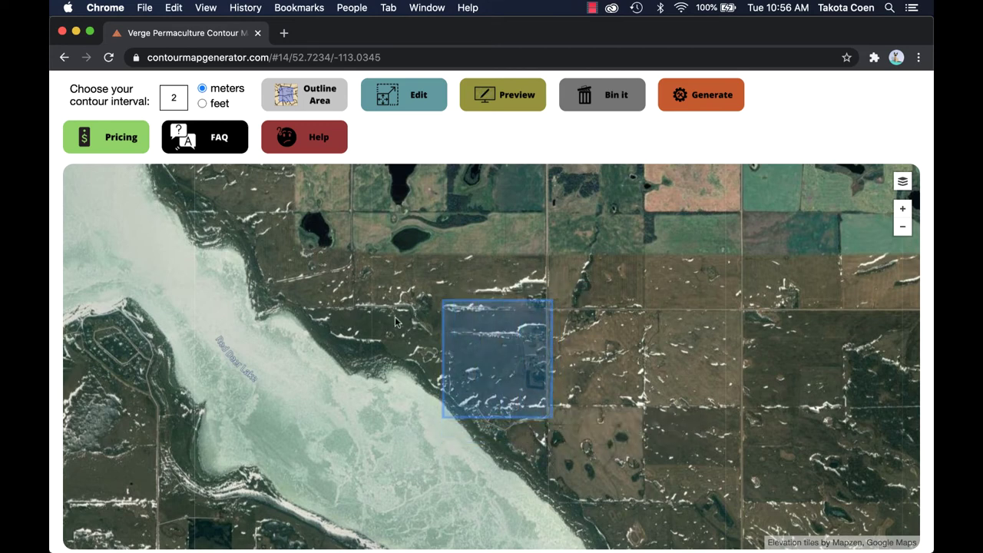
{"action": "left_click", "coordinate": [516, 95]}
{"action": "scroll", "coordinate": [711, 245], "scroll_direction": "up", "scroll_amount": 4}
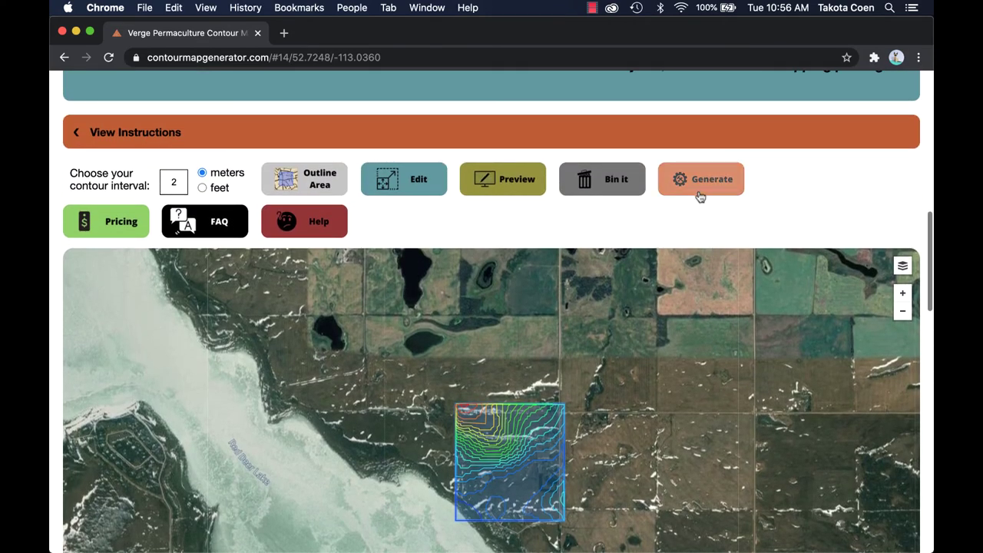
Generate the map with the expedited Comprehensive Mapping Package and submit it with a contact e-mail.
{"action": "left_click", "coordinate": [698, 186]}
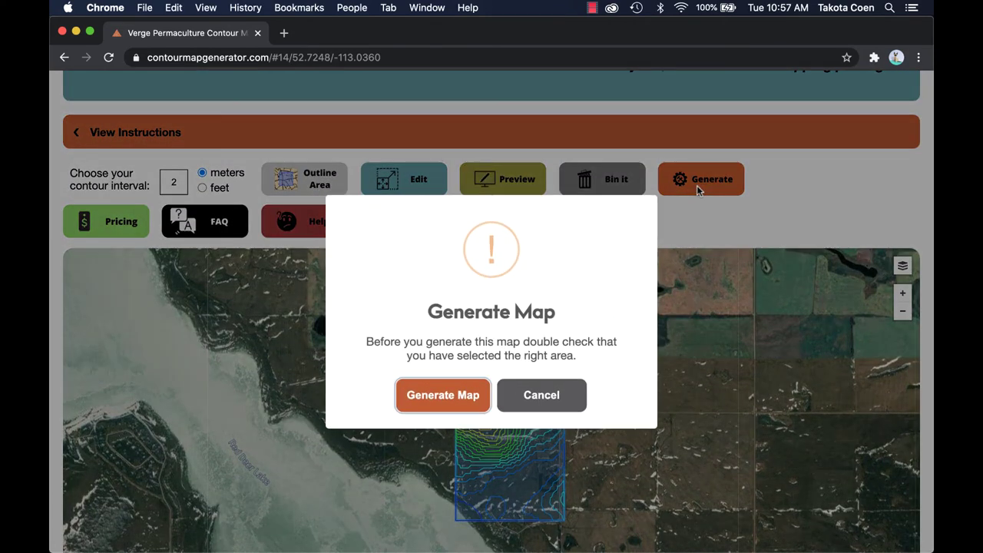
{"action": "left_click", "coordinate": [443, 398]}
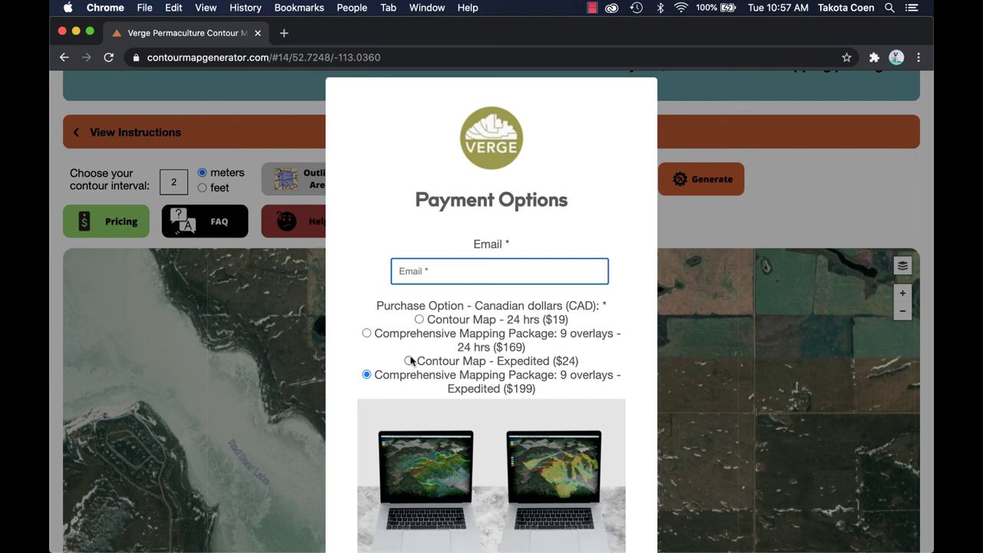
{"action": "scroll", "coordinate": [411, 357], "scroll_direction": "down", "scroll_amount": 10}
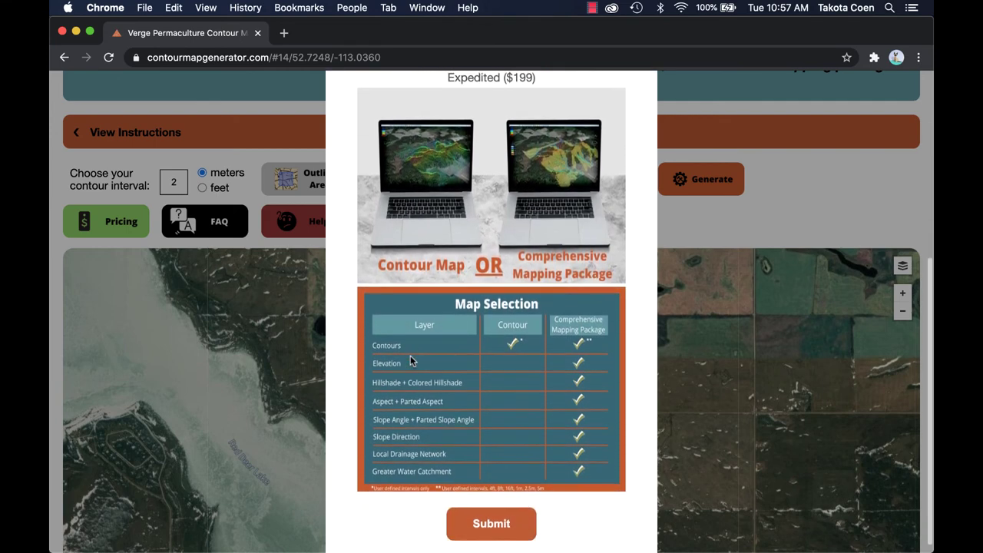
{"action": "scroll", "coordinate": [410, 355], "scroll_direction": "down", "scroll_amount": 1}
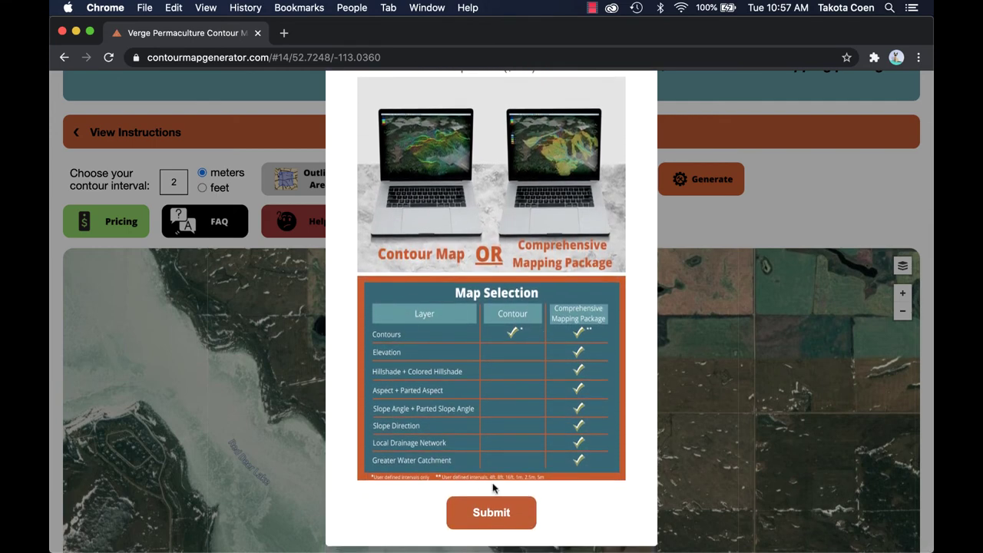
{"action": "scroll", "coordinate": [584, 413], "scroll_direction": "up", "scroll_amount": 10}
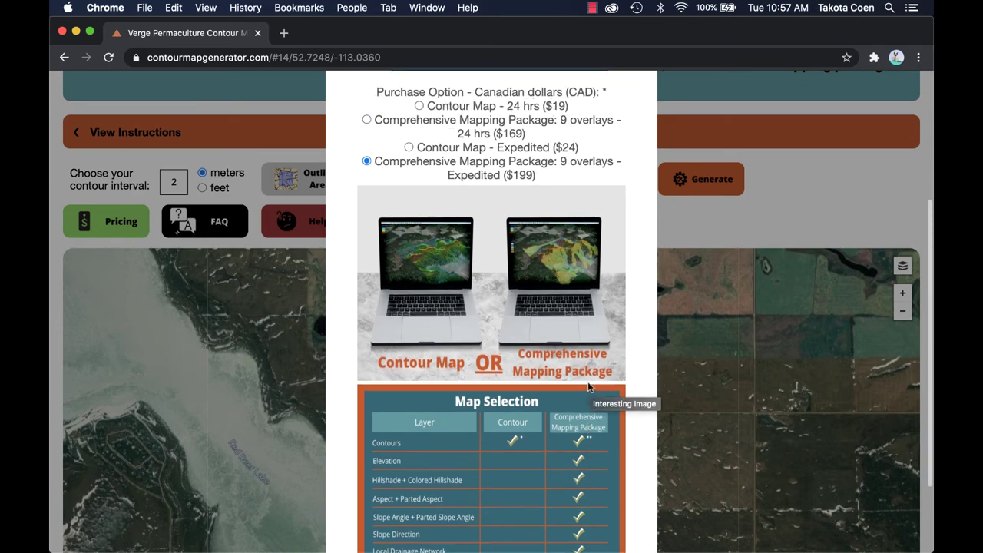
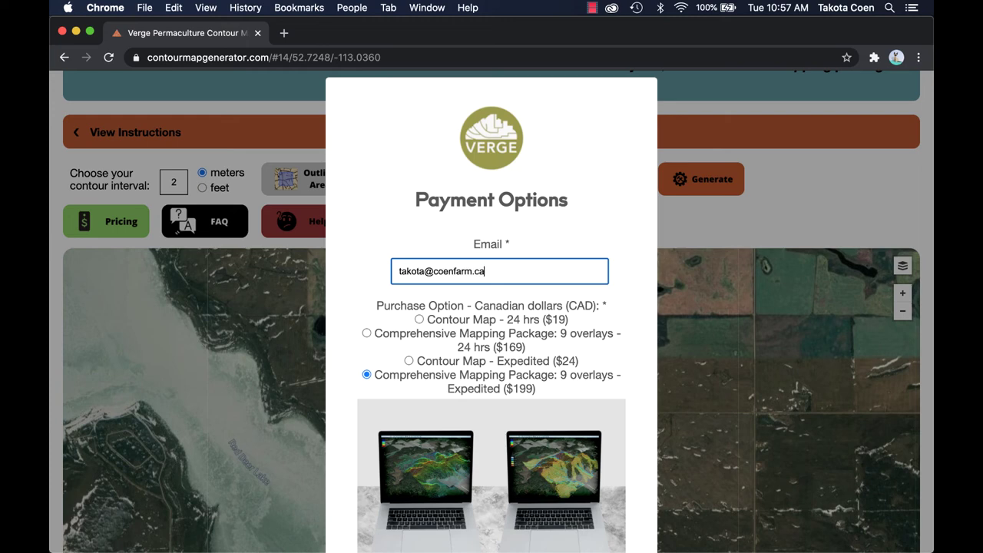
{"action": "key", "text": "Return"}
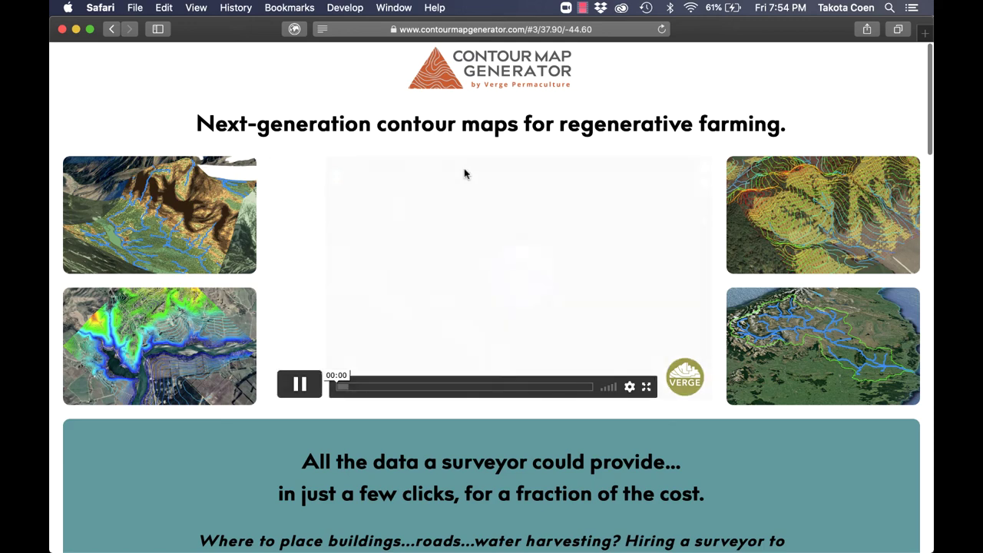
Follow the FAQ answer on map data and resolution to the elevation data sources page.
{"action": "scroll", "coordinate": [464, 174], "scroll_direction": "down", "scroll_amount": 8}
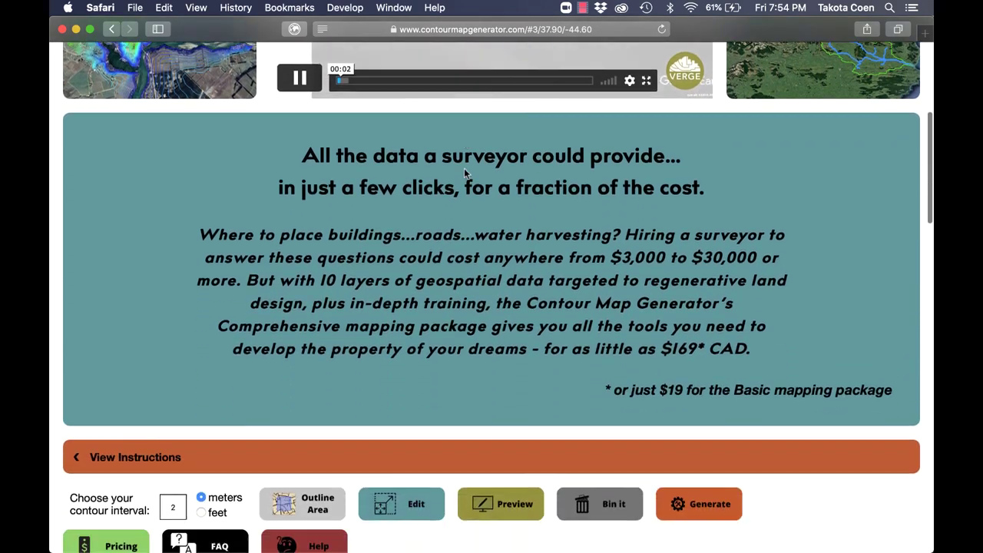
{"action": "scroll", "coordinate": [464, 174], "scroll_direction": "down", "scroll_amount": 7}
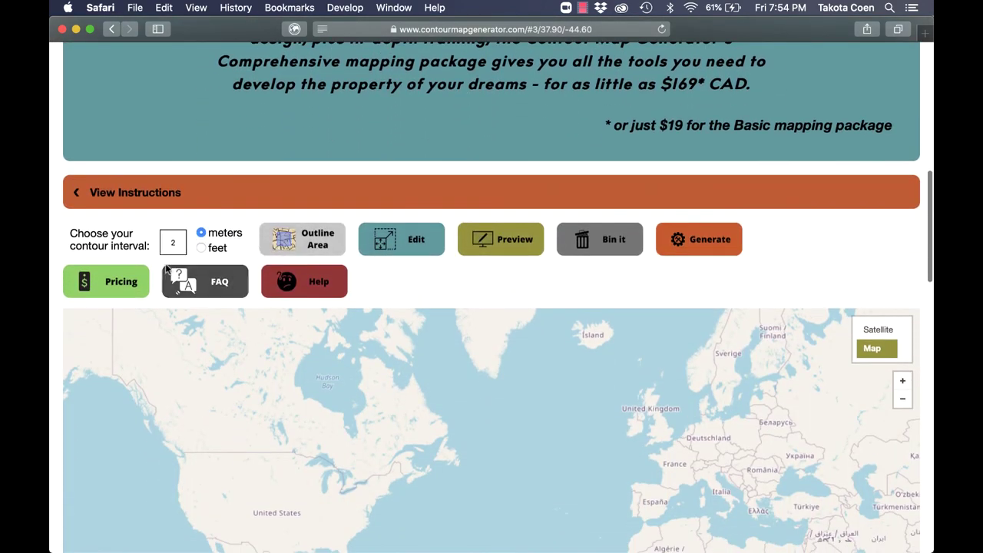
{"action": "left_click", "coordinate": [172, 275]}
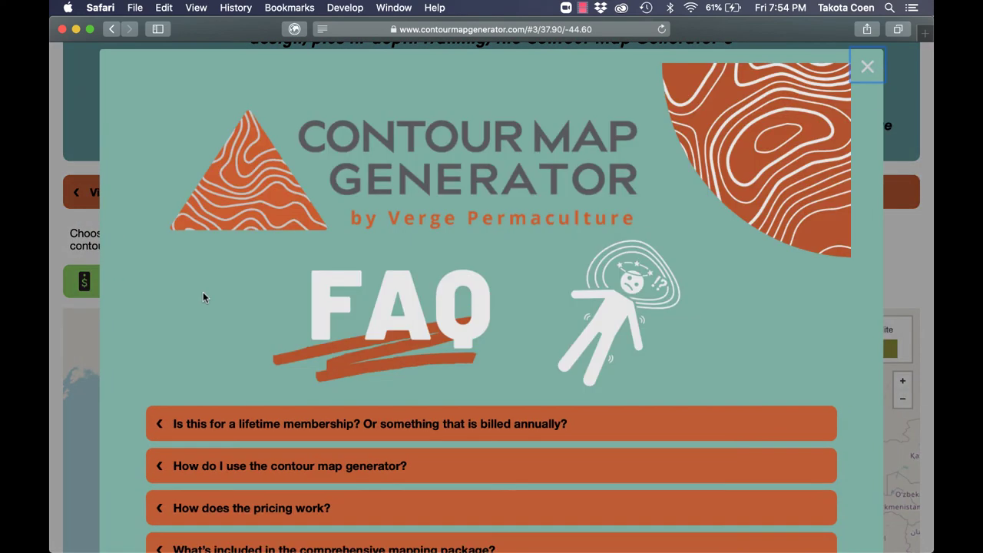
{"action": "scroll", "coordinate": [203, 297], "scroll_direction": "down", "scroll_amount": 6}
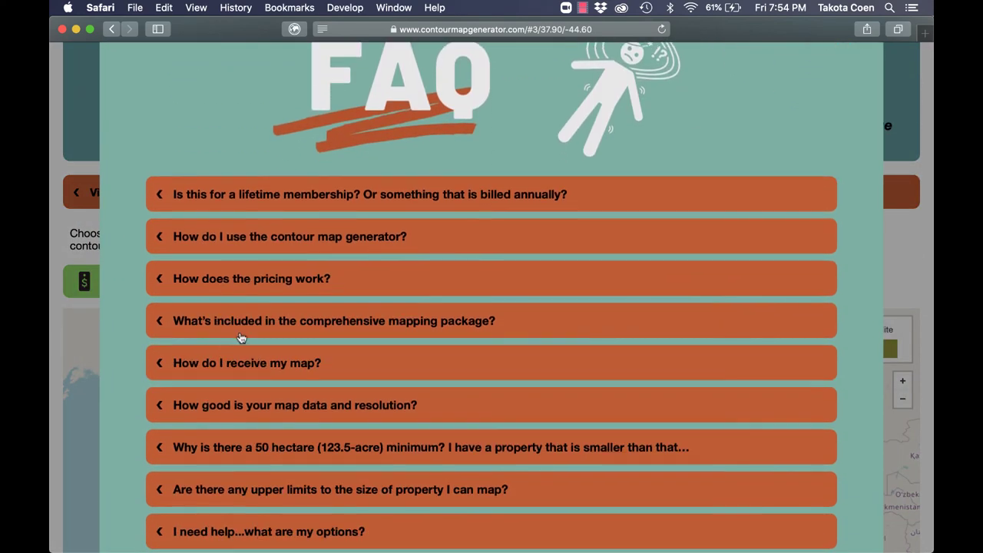
{"action": "left_click", "coordinate": [301, 391]}
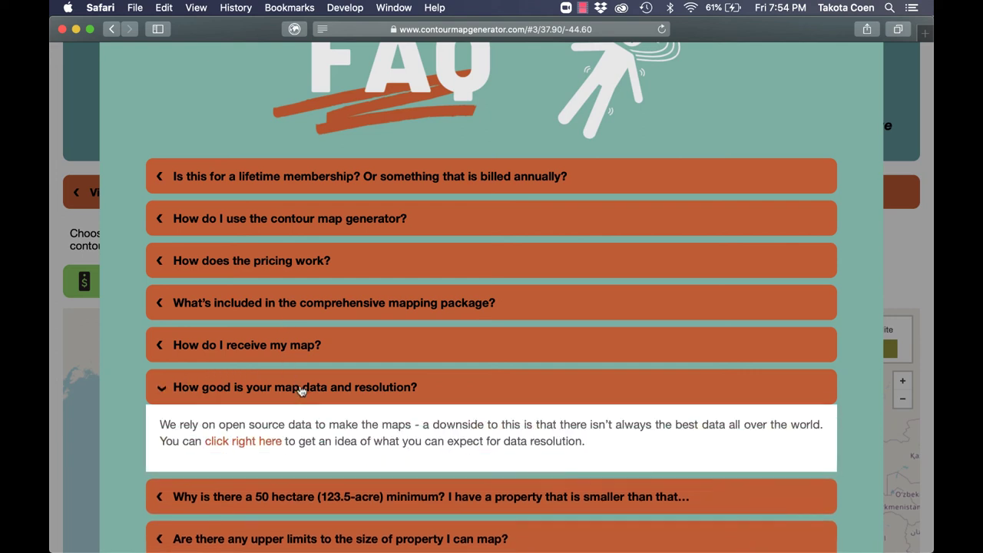
{"action": "scroll", "coordinate": [296, 388], "scroll_direction": "down", "scroll_amount": 1}
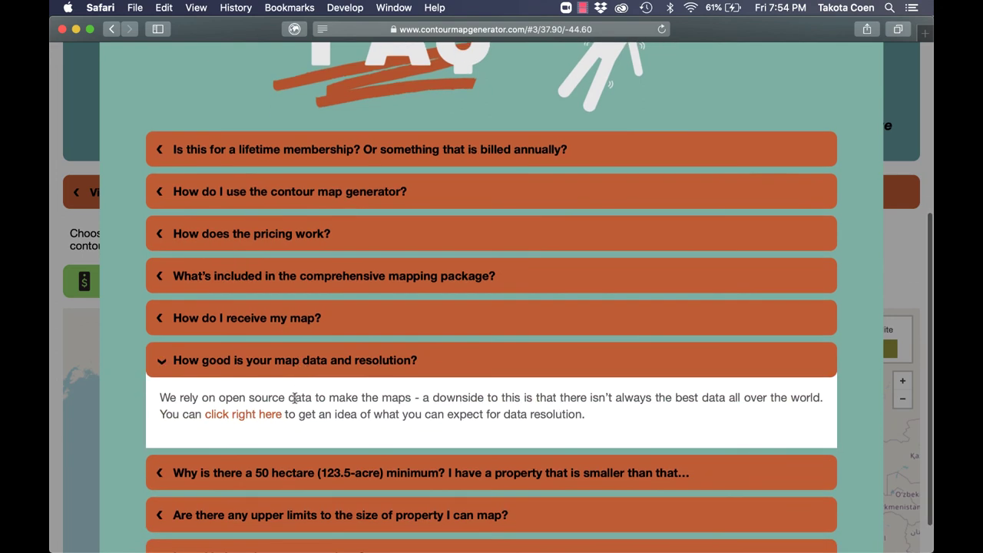
{"action": "left_click", "coordinate": [243, 415]}
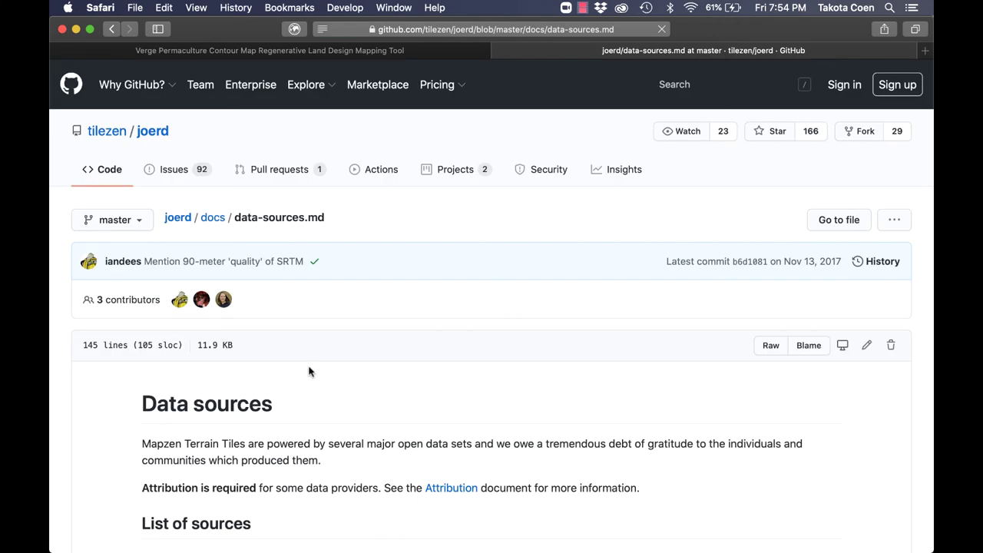
Scroll data-sources.md down to the Footprints database map and its resolution legend.
{"action": "scroll", "coordinate": [332, 353], "scroll_direction": "down", "scroll_amount": 5}
{"action": "scroll", "coordinate": [331, 351], "scroll_direction": "down", "scroll_amount": 10}
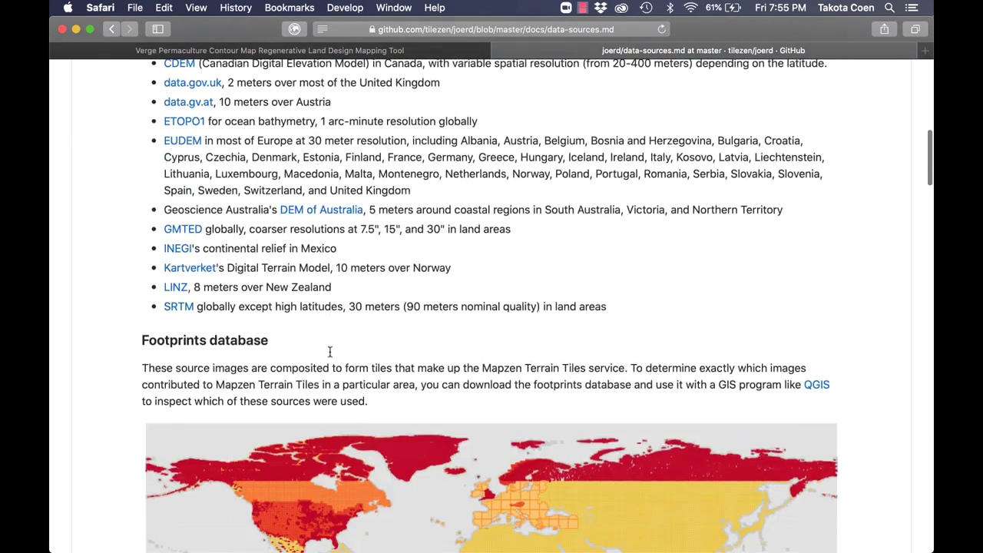
{"action": "scroll", "coordinate": [331, 357], "scroll_direction": "down", "scroll_amount": 2}
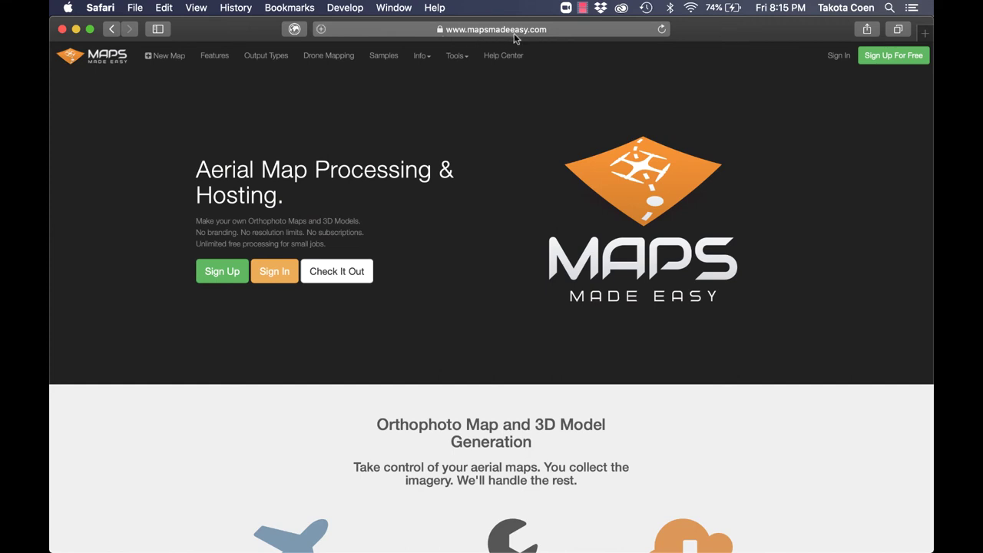
Browse the Maps Made Easy homepage and return to the top, then go to the Valtus Spatial Data Store.
{"action": "scroll", "coordinate": [439, 166], "scroll_direction": "down", "scroll_amount": 5}
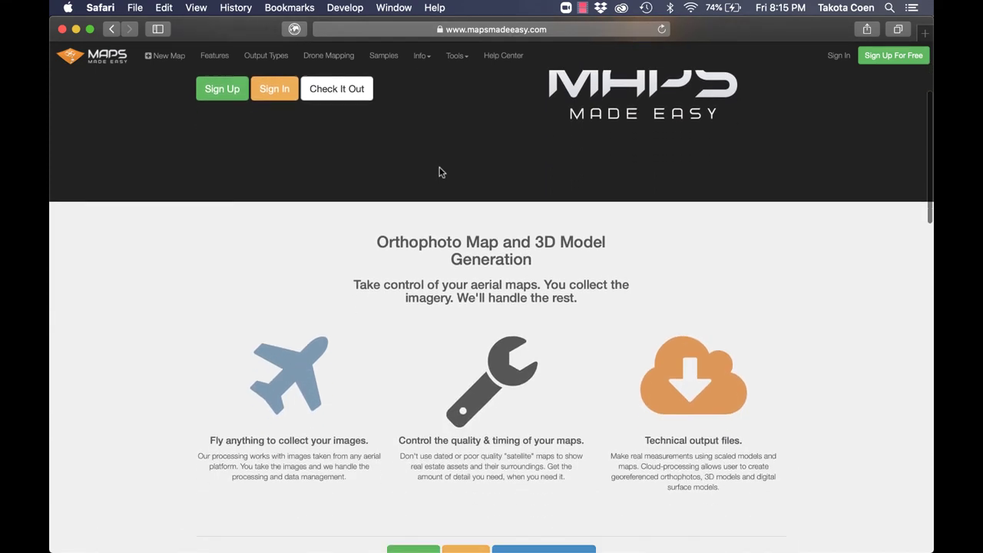
{"action": "scroll", "coordinate": [439, 172], "scroll_direction": "down", "scroll_amount": 2}
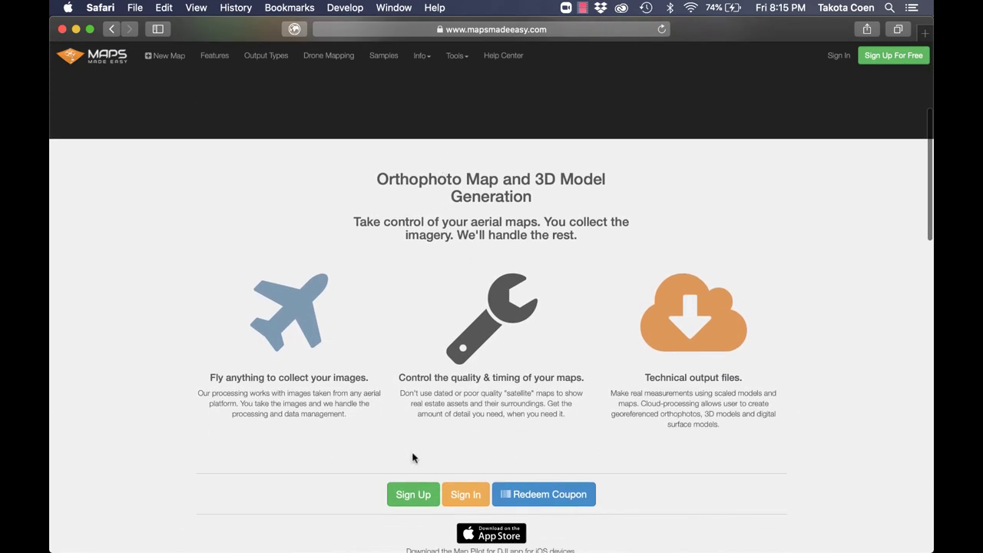
{"action": "scroll", "coordinate": [413, 458], "scroll_direction": "down", "scroll_amount": 1}
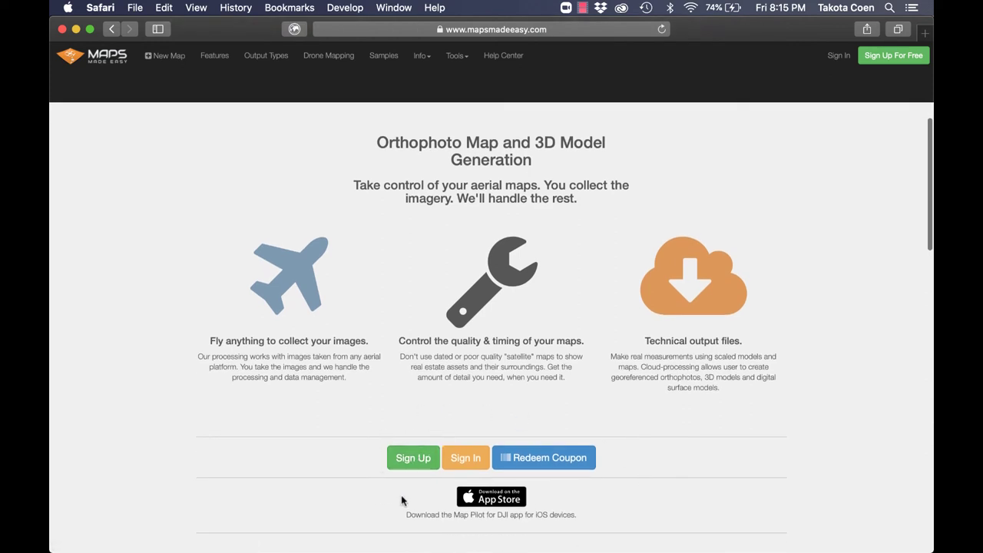
{"action": "scroll", "coordinate": [500, 518], "scroll_direction": "up", "scroll_amount": 8}
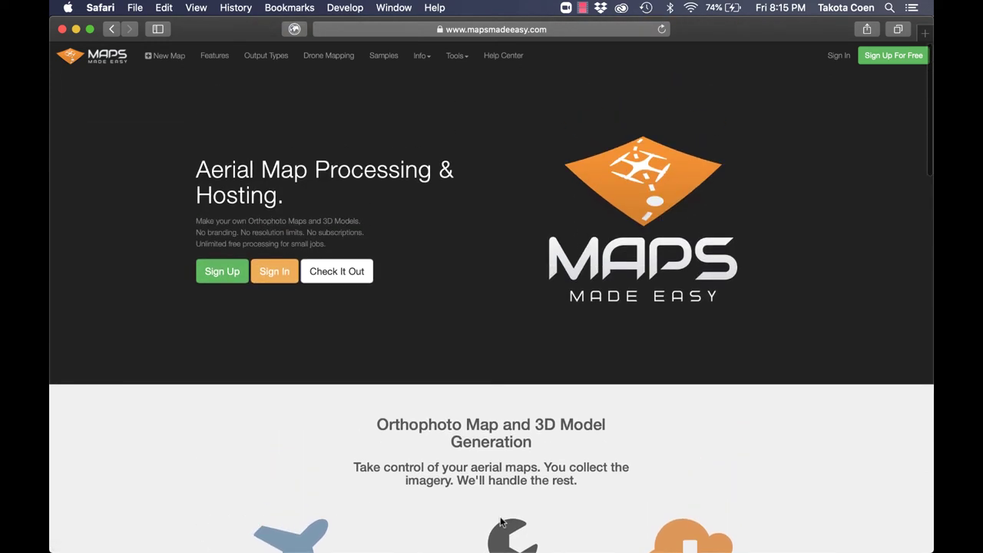
{"action": "left_click", "coordinate": [584, 8]}
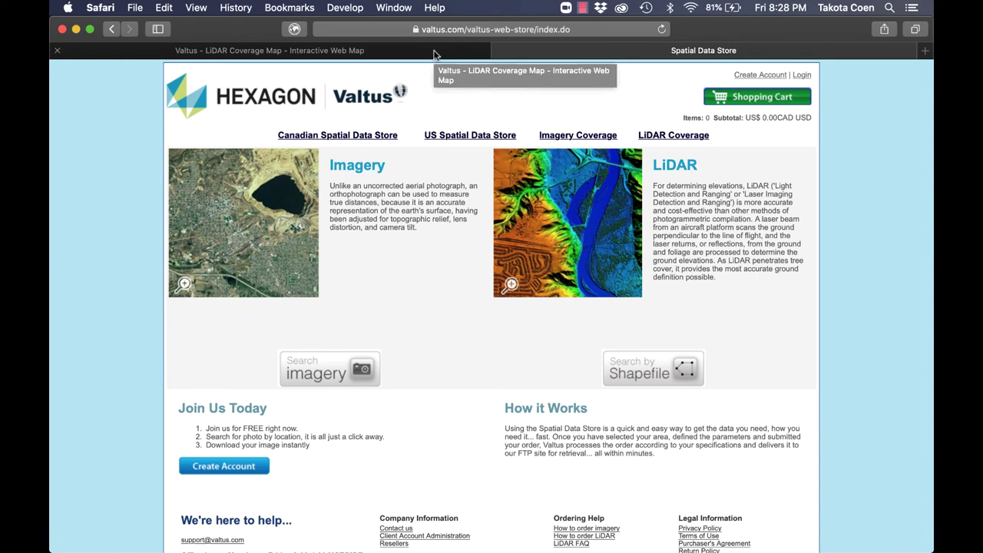
Inspect the Alberta LiDAR coverage blocks near Edmonton and Wabamun Lake on the Valtus coverage map.
{"action": "left_click", "coordinate": [435, 51]}
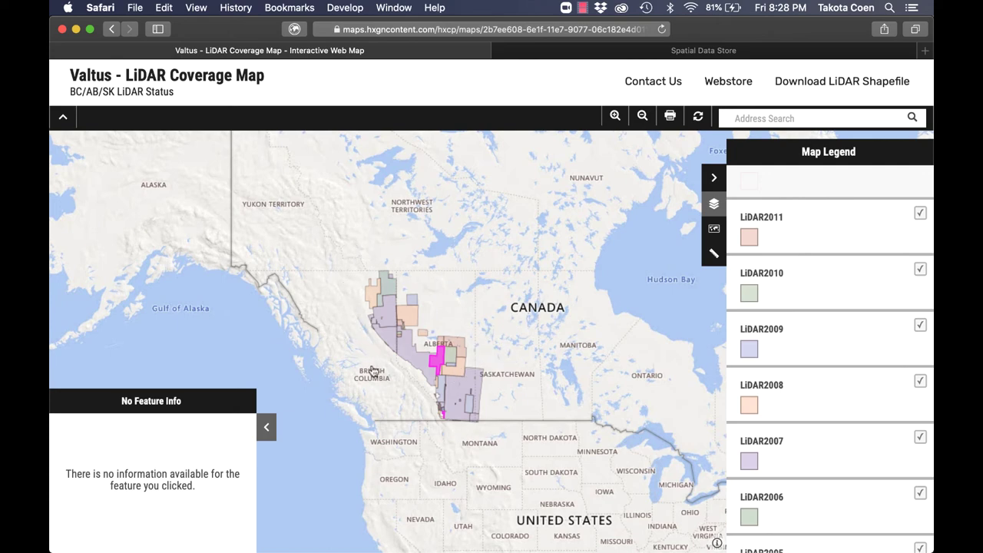
{"action": "scroll", "coordinate": [477, 438], "scroll_direction": "down", "scroll_amount": 2}
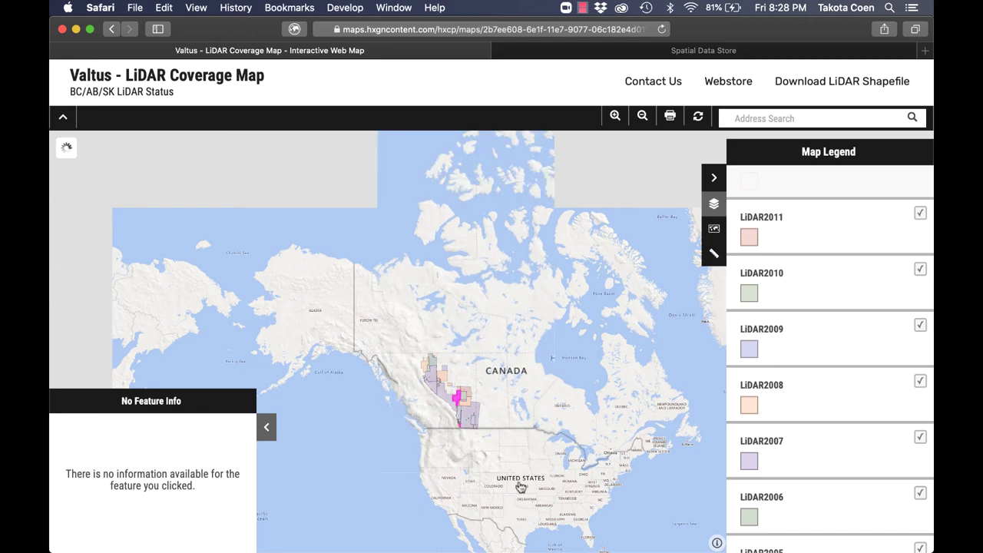
{"action": "scroll", "coordinate": [481, 425], "scroll_direction": "up", "scroll_amount": 1}
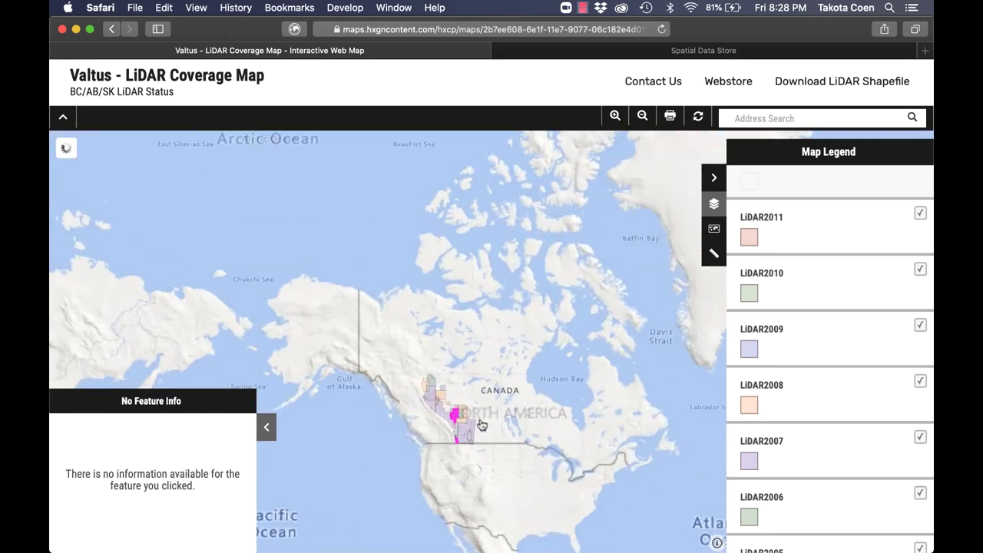
{"action": "scroll", "coordinate": [482, 424], "scroll_direction": "up", "scroll_amount": 3}
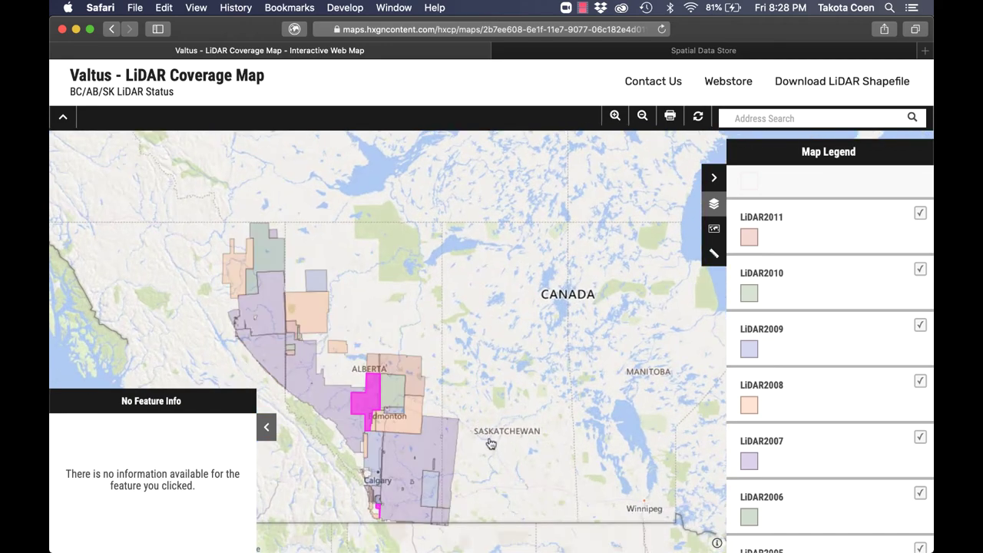
{"action": "left_click_drag", "start_coordinate": [487, 453], "coordinate": [603, 436]}
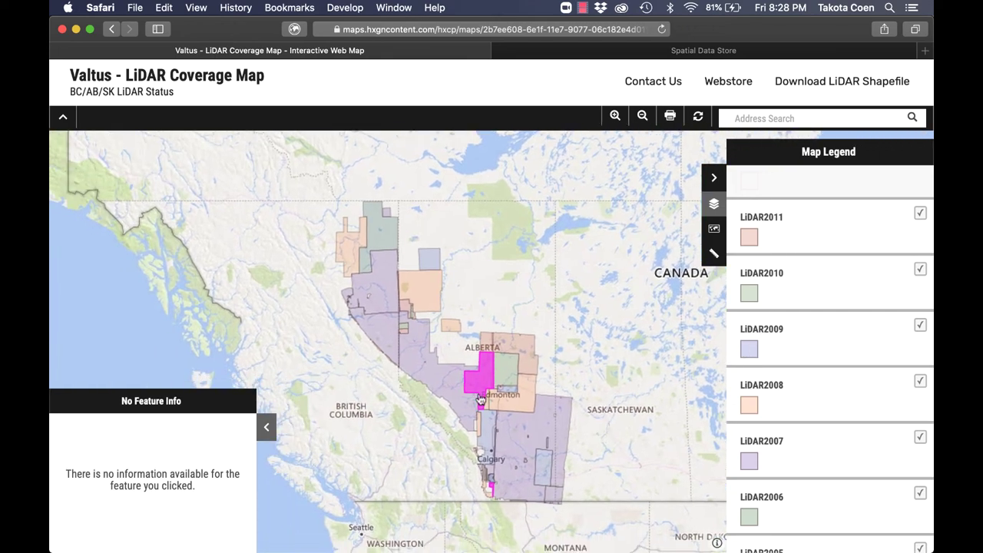
{"action": "left_click", "coordinate": [527, 395]}
{"action": "scroll", "coordinate": [523, 384], "scroll_direction": "up", "scroll_amount": 5}
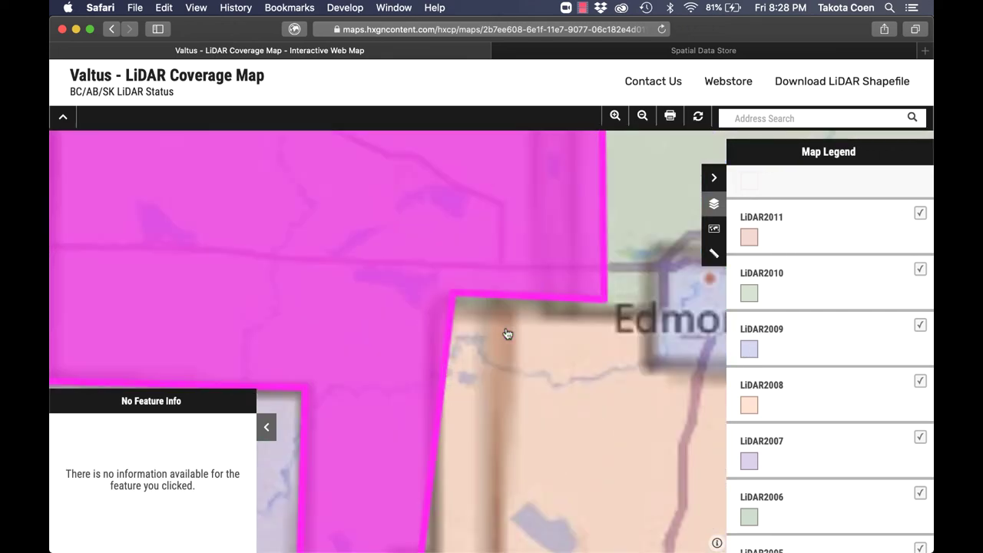
{"action": "scroll", "coordinate": [542, 345], "scroll_direction": "up", "scroll_amount": 2}
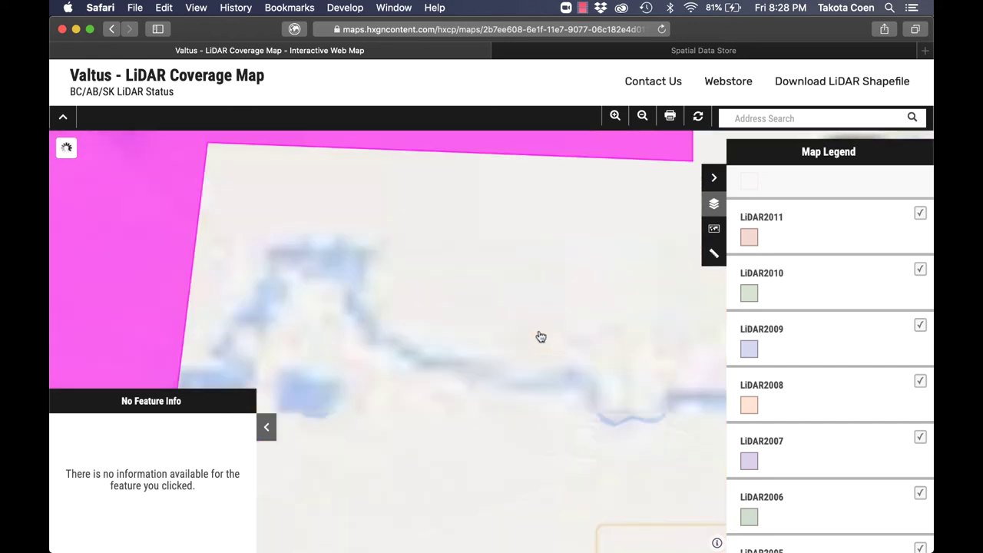
{"action": "scroll", "coordinate": [547, 369], "scroll_direction": "up", "scroll_amount": 5}
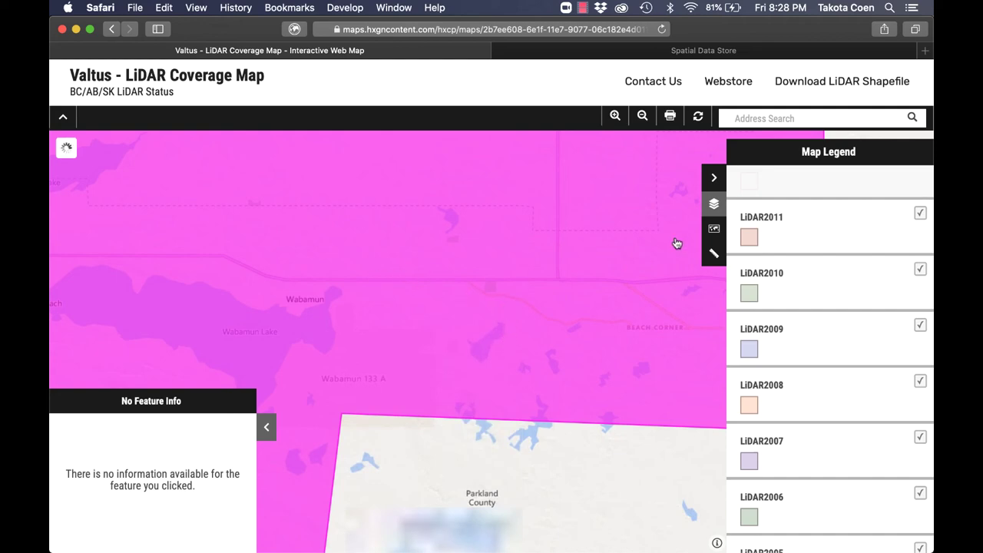
{"action": "scroll", "coordinate": [567, 243], "scroll_direction": "down", "scroll_amount": 2}
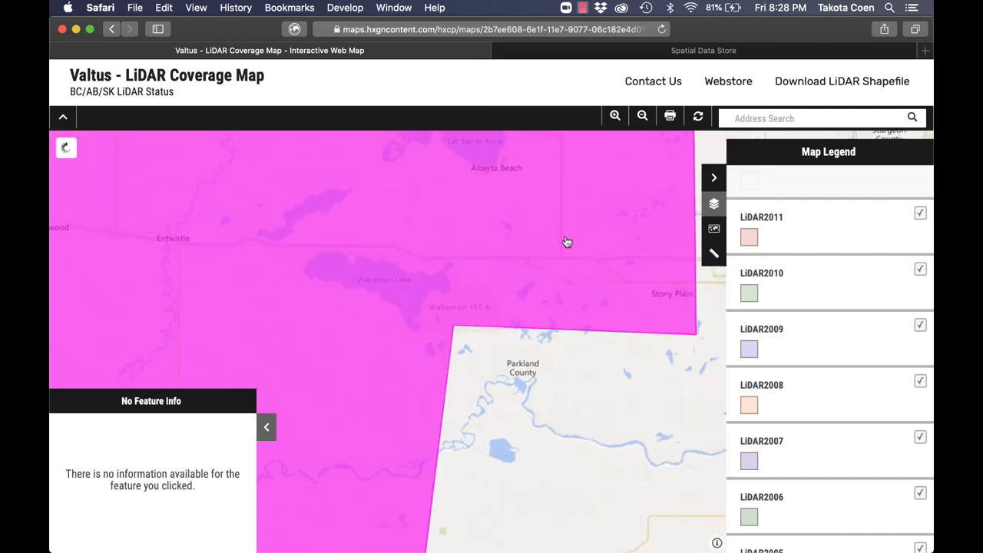
{"action": "scroll", "coordinate": [567, 243], "scroll_direction": "down", "scroll_amount": 4}
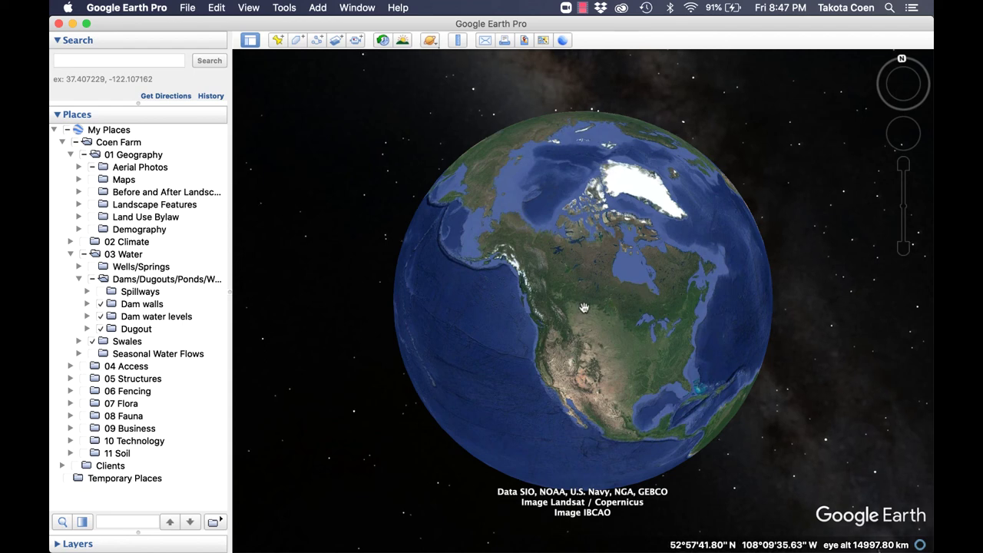
Zoom and pan the Google Earth view onto the Alberta farm's dam and swale layers.
{"action": "scroll", "coordinate": [561, 313], "scroll_direction": "up", "scroll_amount": 3}
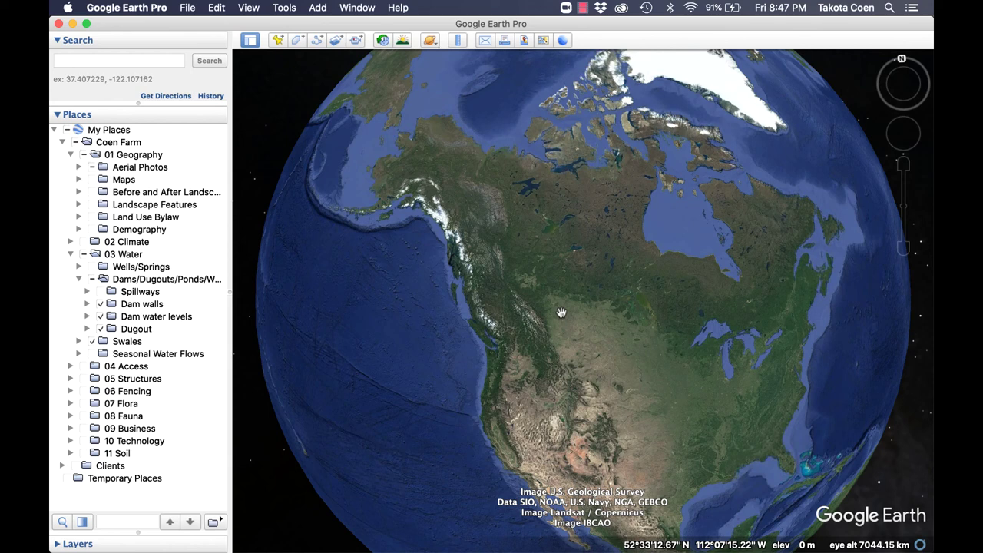
{"action": "scroll", "coordinate": [562, 312], "scroll_direction": "up", "scroll_amount": 5}
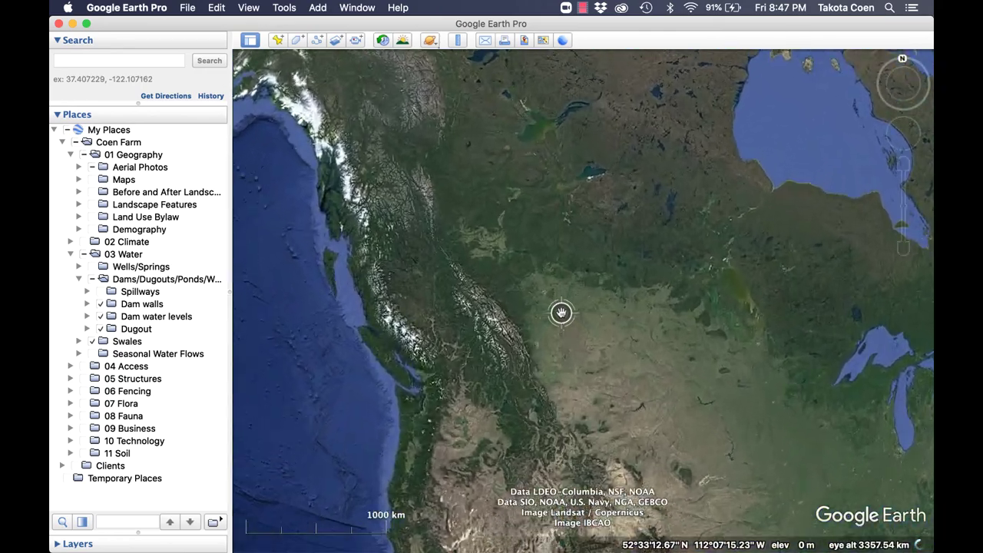
{"action": "scroll", "coordinate": [539, 313], "scroll_direction": "up", "scroll_amount": 5}
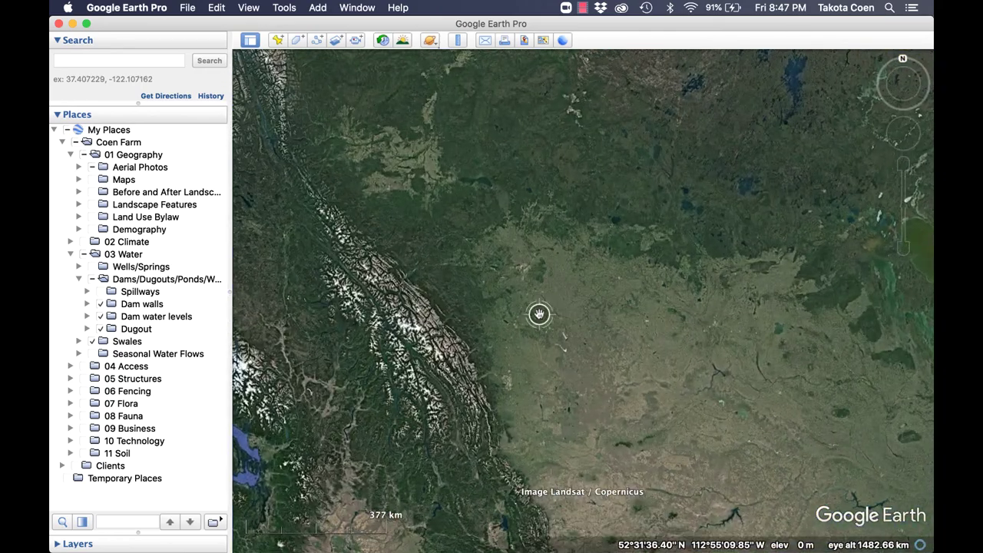
{"action": "scroll", "coordinate": [539, 313], "scroll_direction": "up", "scroll_amount": 3}
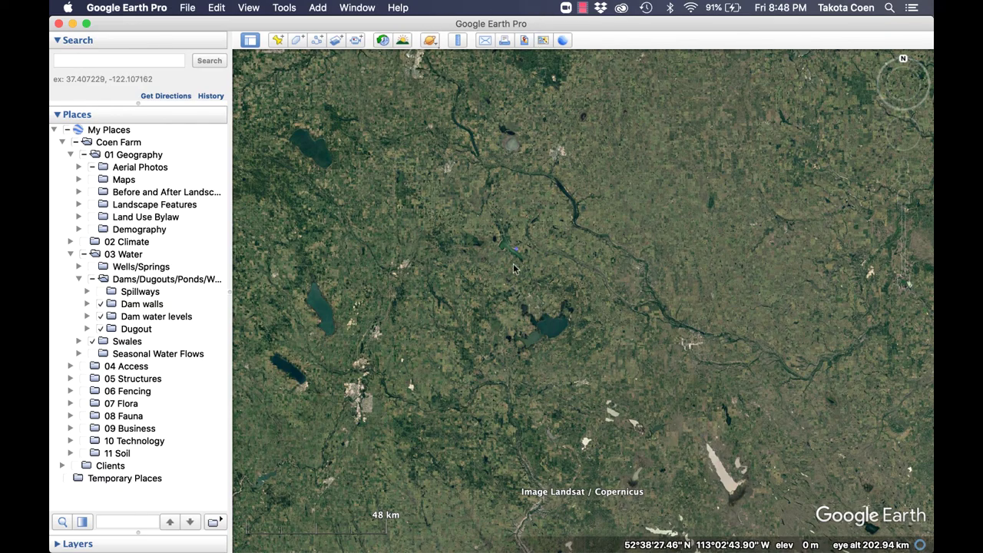
{"action": "left_click_drag", "start_coordinate": [513, 267], "coordinate": [520, 357]}
{"action": "scroll", "coordinate": [520, 357], "scroll_direction": "up", "scroll_amount": 10}
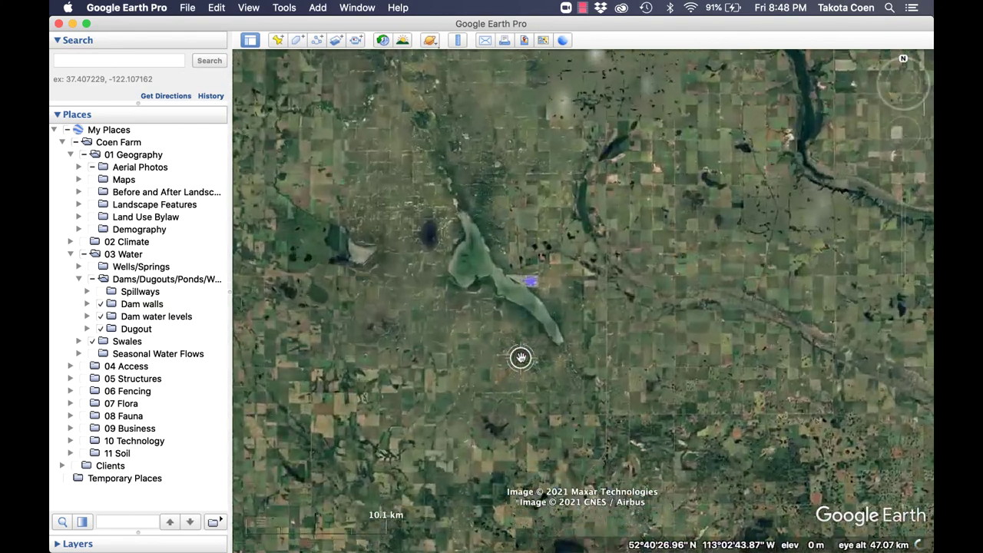
{"action": "scroll", "coordinate": [540, 263], "scroll_direction": "up", "scroll_amount": 5}
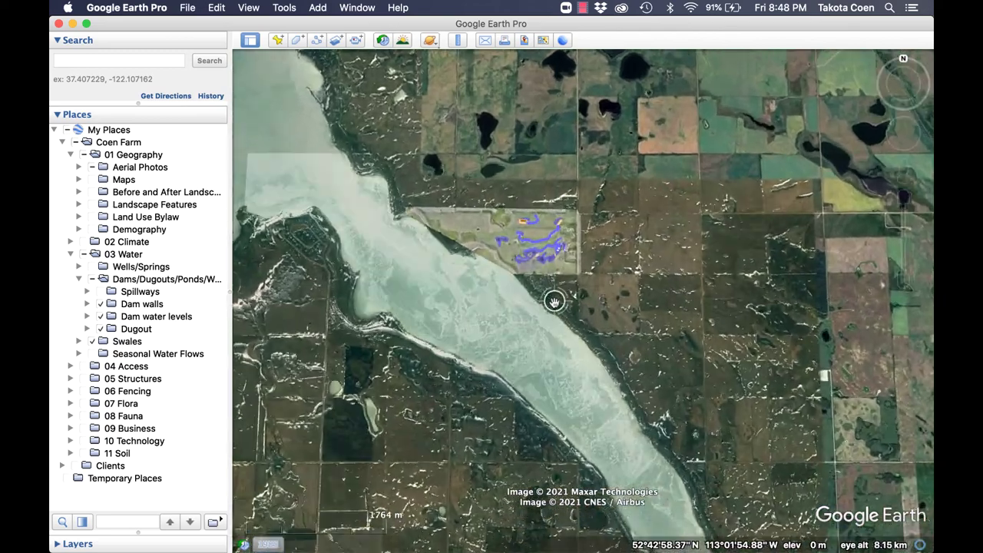
{"action": "scroll", "coordinate": [551, 351], "scroll_direction": "up", "scroll_amount": 5}
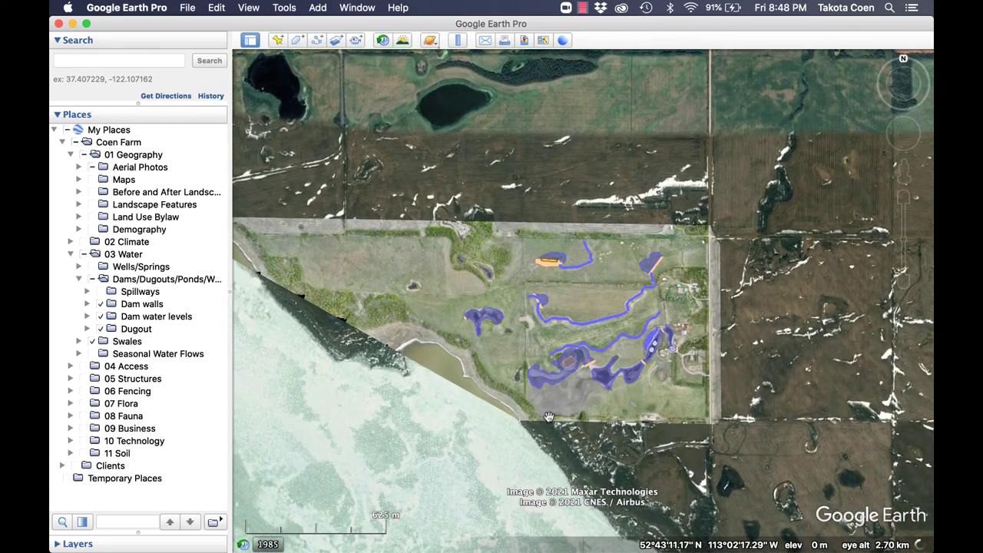
{"action": "scroll", "coordinate": [550, 417], "scroll_direction": "up", "scroll_amount": 3}
{"action": "left_click_drag", "start_coordinate": [550, 417], "coordinate": [450, 444]}
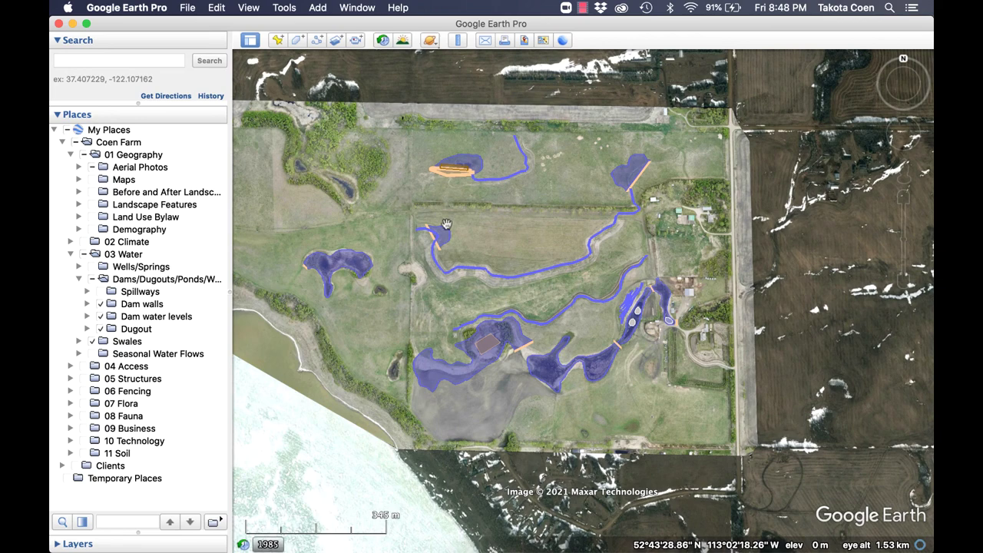
{"action": "left_click_drag", "start_coordinate": [480, 265], "coordinate": [437, 298]}
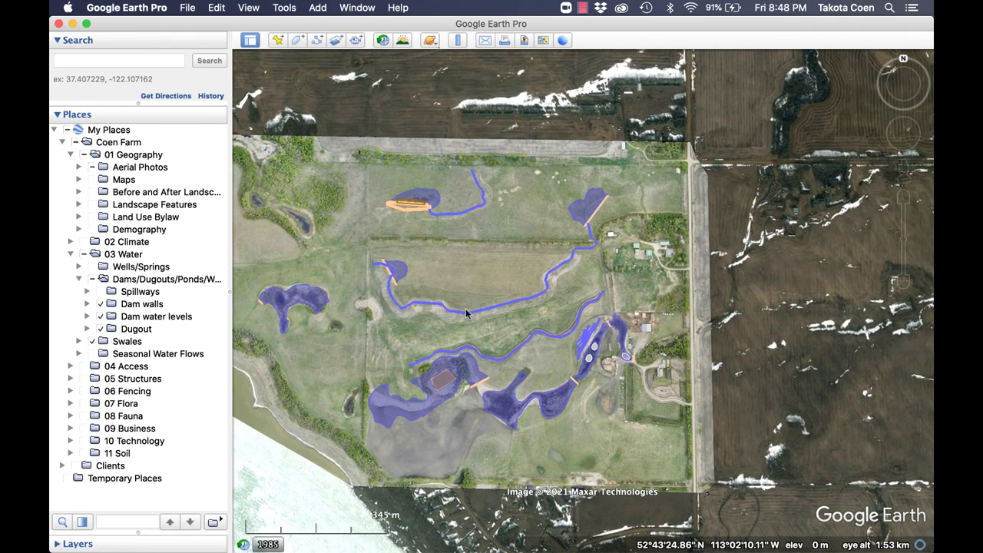
{"action": "scroll", "coordinate": [465, 314], "scroll_direction": "up", "scroll_amount": 2}
{"action": "left_click_drag", "start_coordinate": [465, 313], "coordinate": [497, 293]}
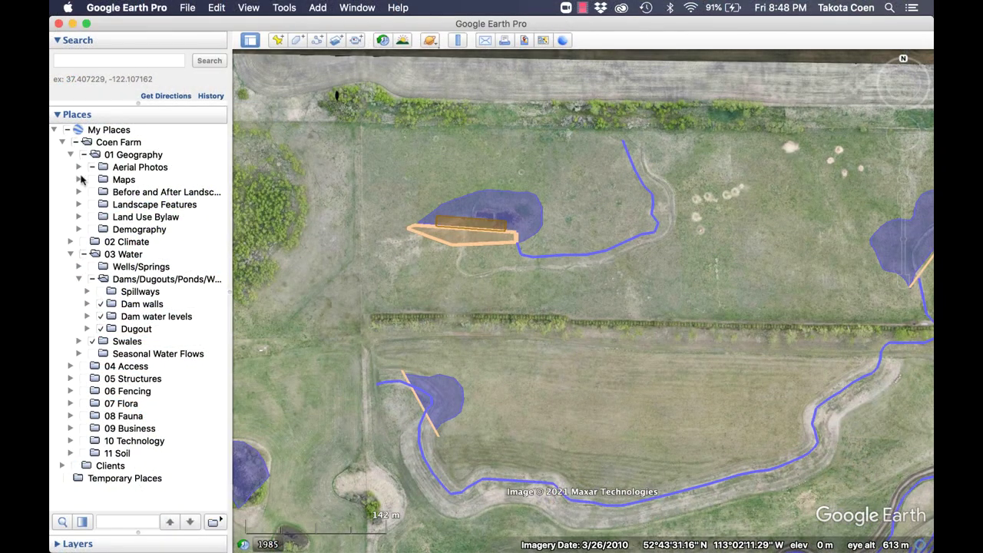
Expand Maps and its contours folder to list the user_selected, meters and feet layers.
{"action": "left_click", "coordinate": [78, 179]}
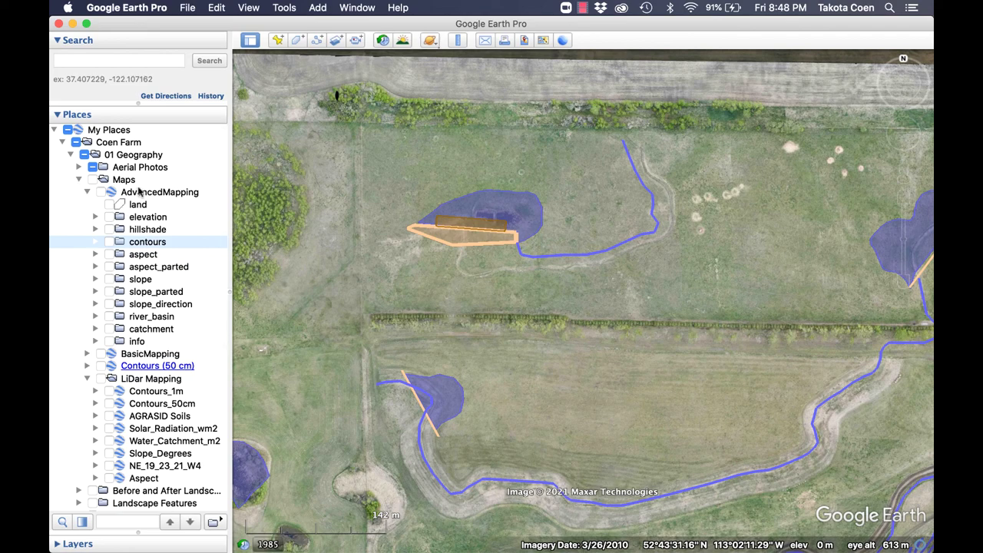
{"action": "left_click", "coordinate": [95, 242]}
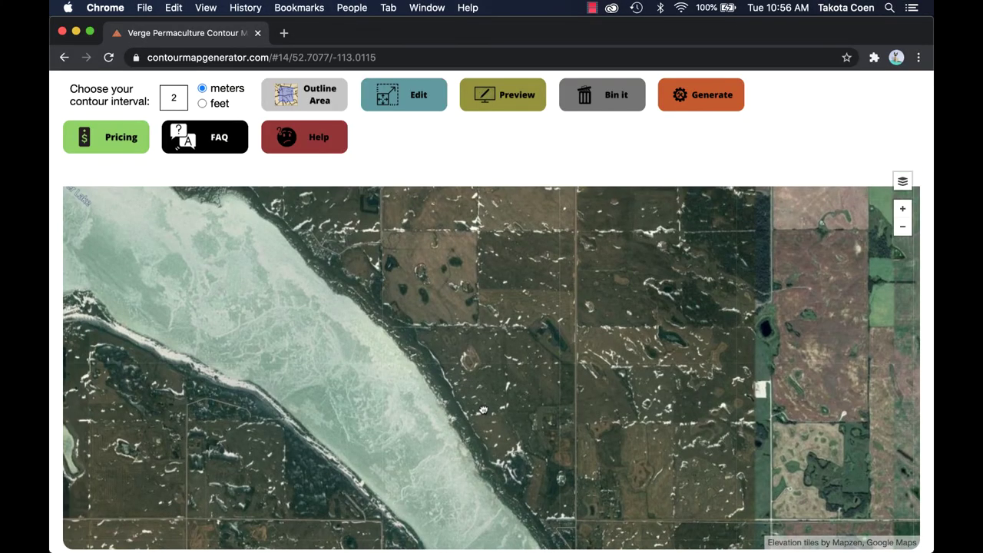
{"action": "left_click_drag", "start_coordinate": [483, 409], "coordinate": [509, 476]}
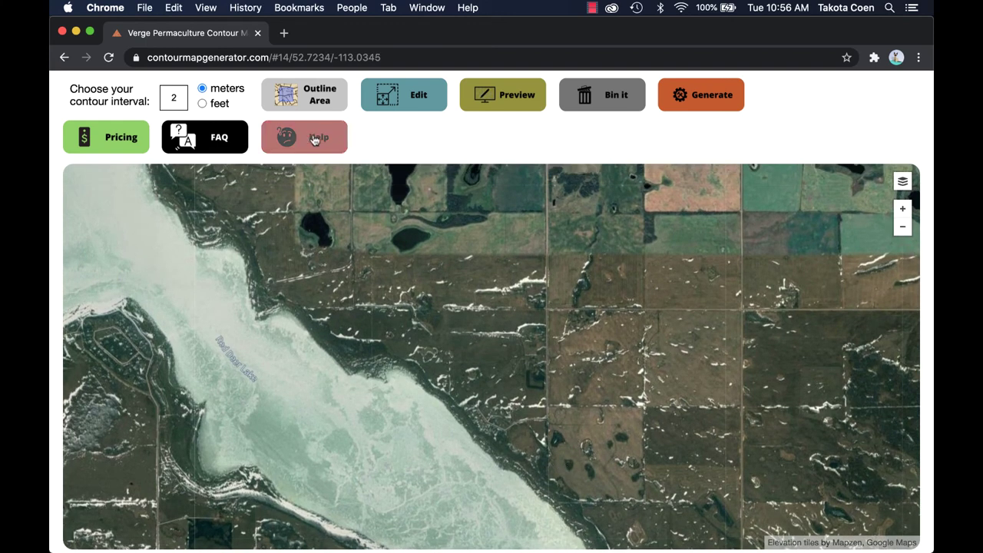
Draw a rectangle over the farm and preview the contour lines for that area.
{"action": "left_click", "coordinate": [312, 101]}
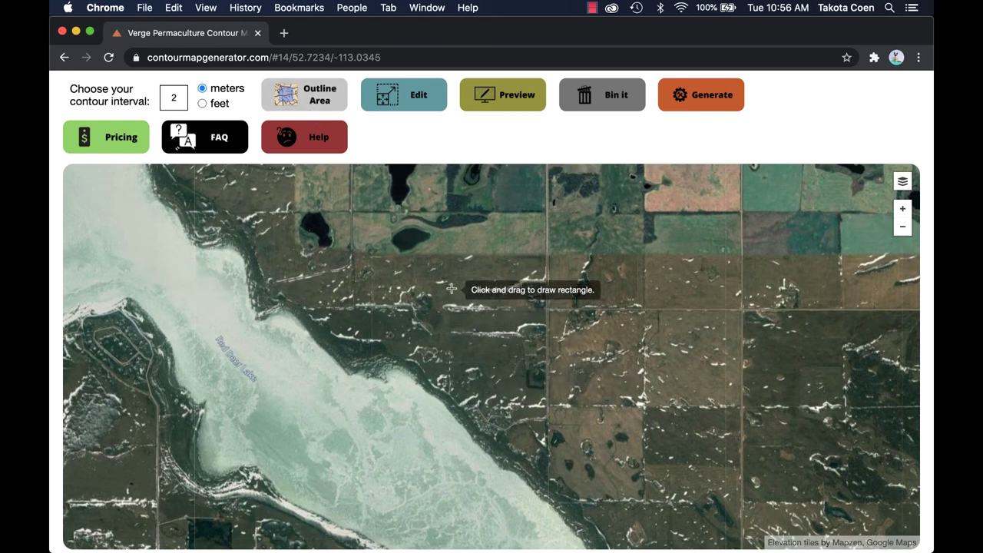
{"action": "mouse_move", "coordinate": [444, 301]}
{"action": "left_mouse_down"}
{"action": "mouse_move", "coordinate": [505, 432]}
{"action": "mouse_move", "coordinate": [560, 419]}
{"action": "mouse_move", "coordinate": [552, 418]}
{"action": "left_mouse_up"}
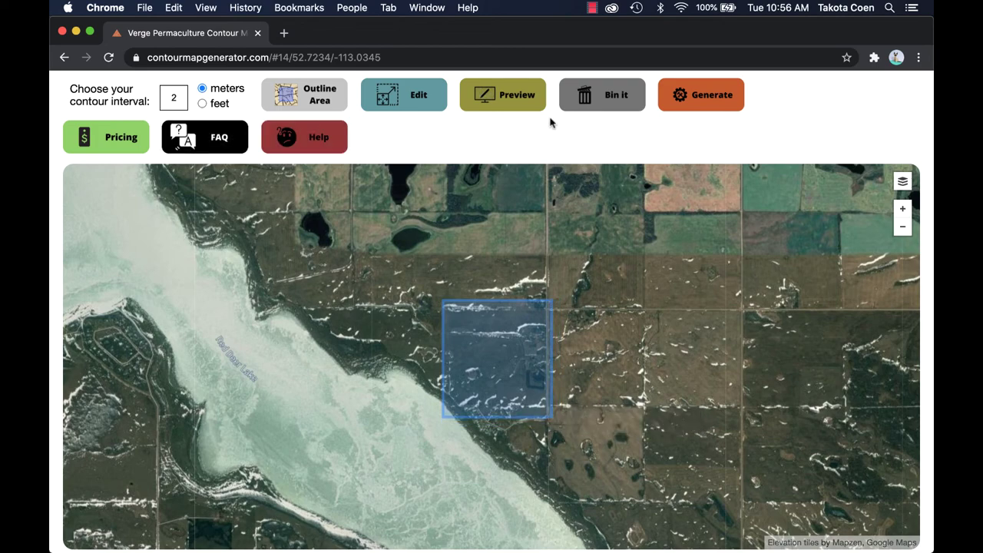
{"action": "left_click", "coordinate": [516, 95]}
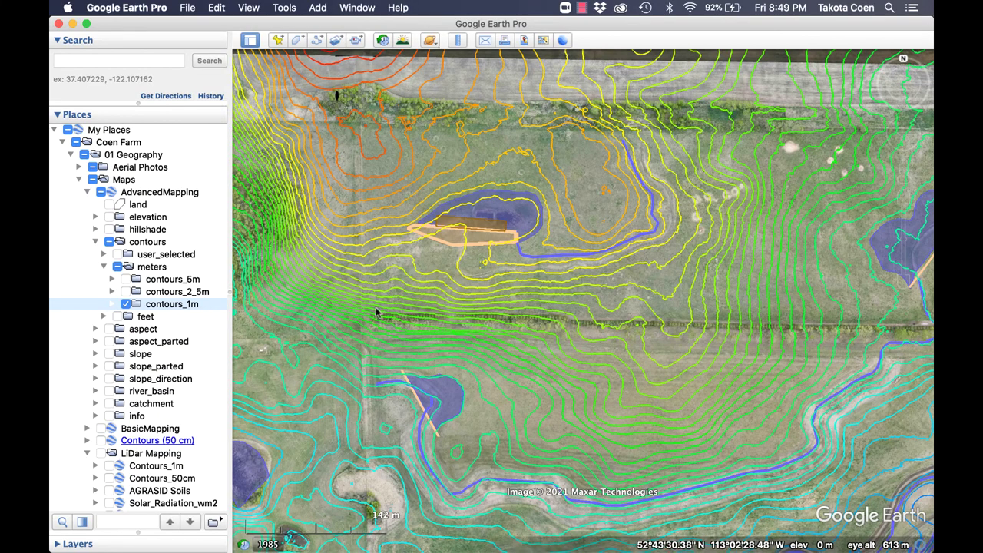
{"action": "scroll", "coordinate": [446, 306], "scroll_direction": "down", "scroll_amount": 5}
{"action": "left_click_drag", "start_coordinate": [445, 306], "coordinate": [399, 254]}
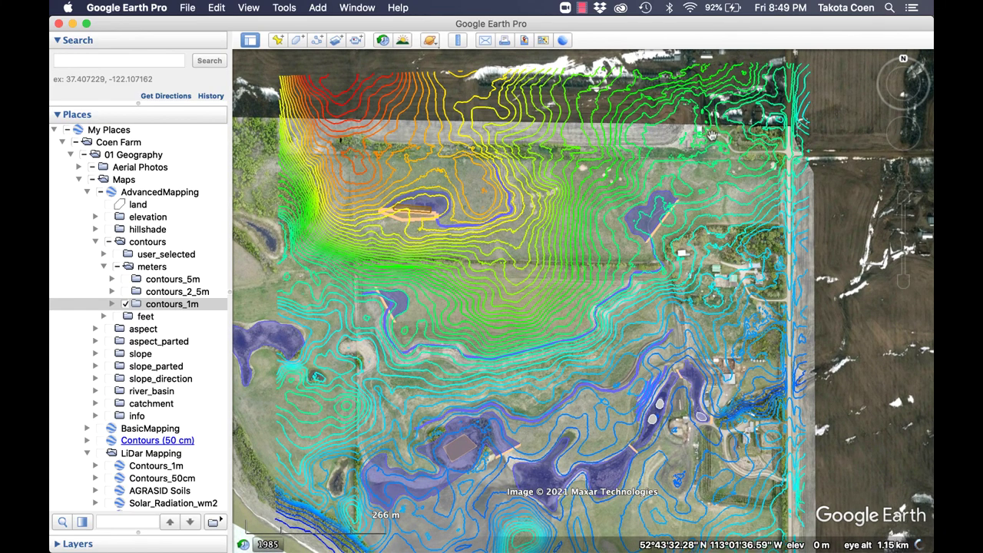
{"action": "scroll", "coordinate": [521, 285], "scroll_direction": "up", "scroll_amount": 5}
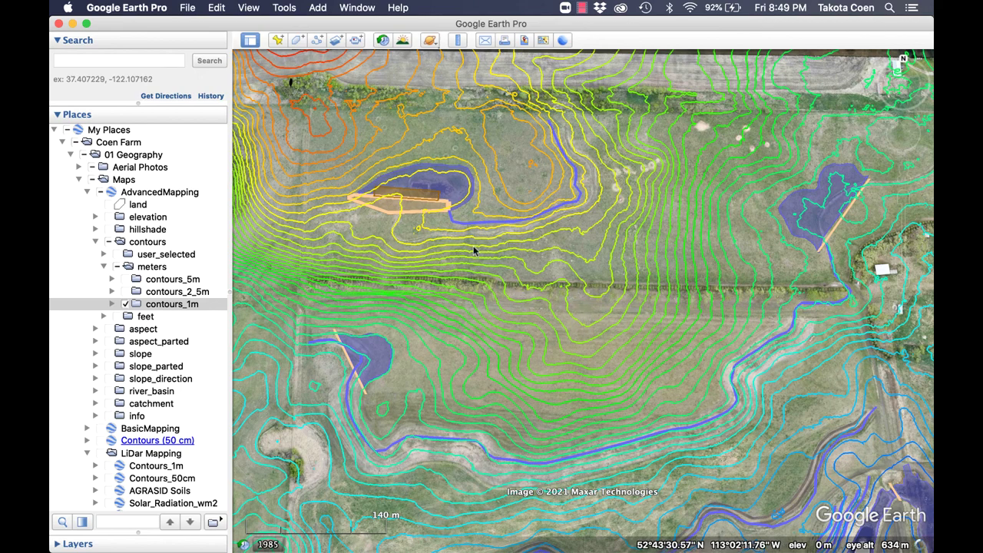
Briefly preview the aspect and slope overlays on the farm, then hide both again.
{"action": "left_click", "coordinate": [110, 328]}
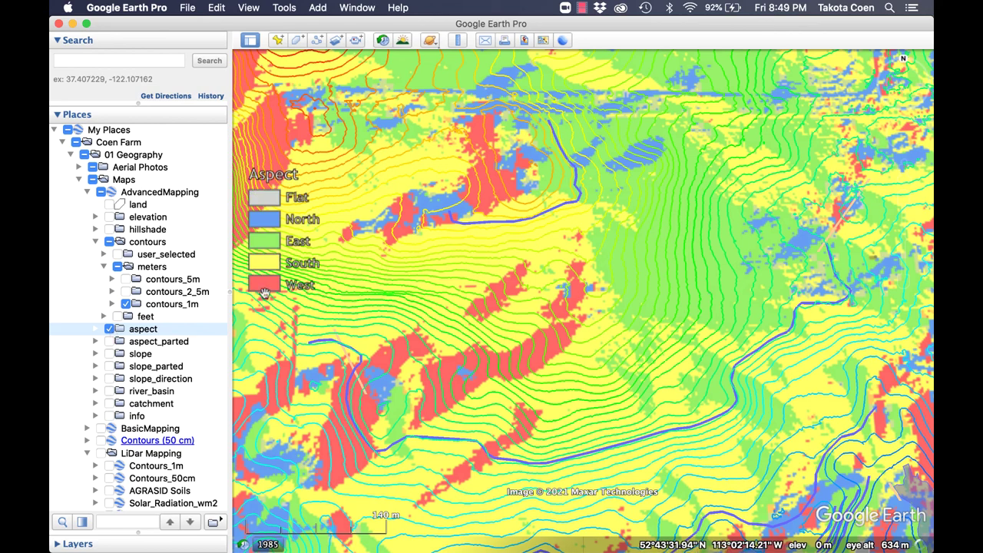
{"action": "left_click", "coordinate": [109, 329]}
{"action": "left_click", "coordinate": [109, 357]}
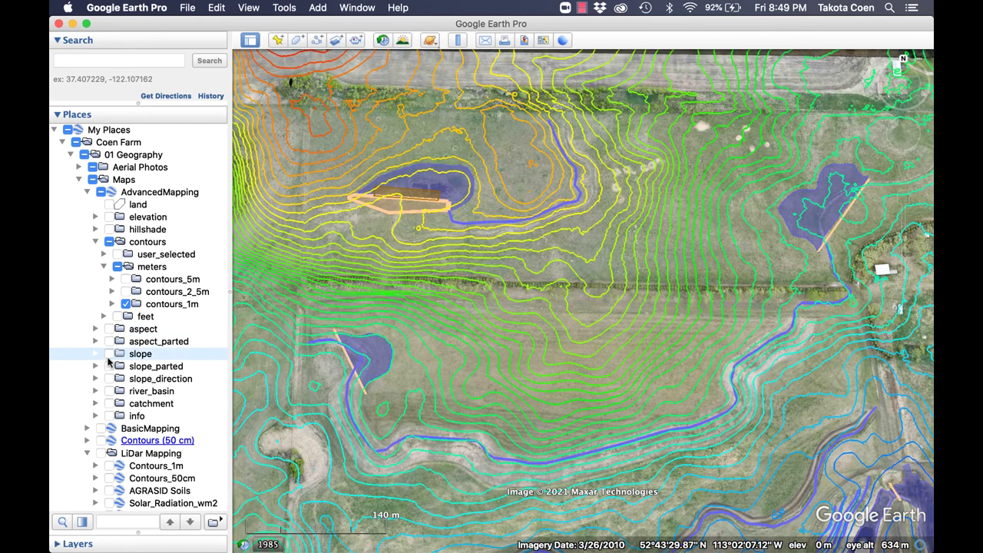
{"action": "left_click", "coordinate": [108, 356]}
{"action": "left_click", "coordinate": [108, 356]}
Show the river_basin layer and zoom out to see its full extent.
{"action": "left_click", "coordinate": [112, 391]}
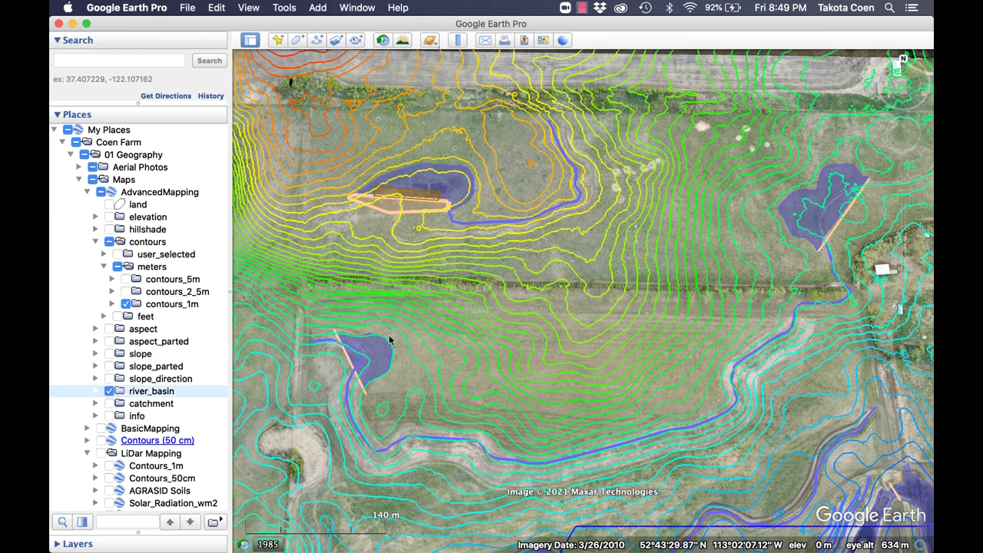
{"action": "scroll", "coordinate": [388, 338], "scroll_direction": "down", "scroll_amount": 3}
{"action": "scroll", "coordinate": [389, 338], "scroll_direction": "down", "scroll_amount": 3}
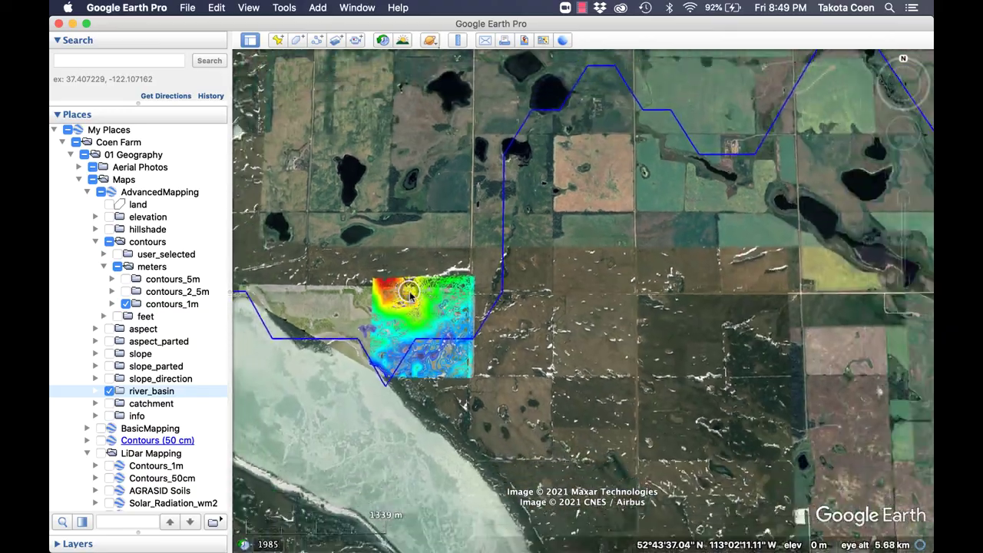
{"action": "scroll", "coordinate": [409, 294], "scroll_direction": "down", "scroll_amount": 3}
{"action": "scroll", "coordinate": [410, 294], "scroll_direction": "down", "scroll_amount": 3}
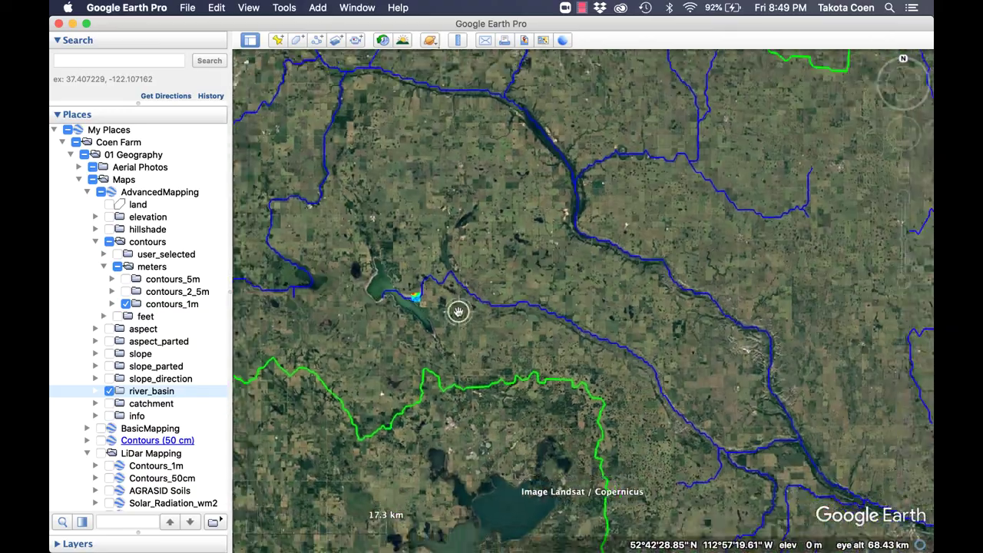
{"action": "scroll", "coordinate": [377, 279], "scroll_direction": "up", "scroll_amount": 5}
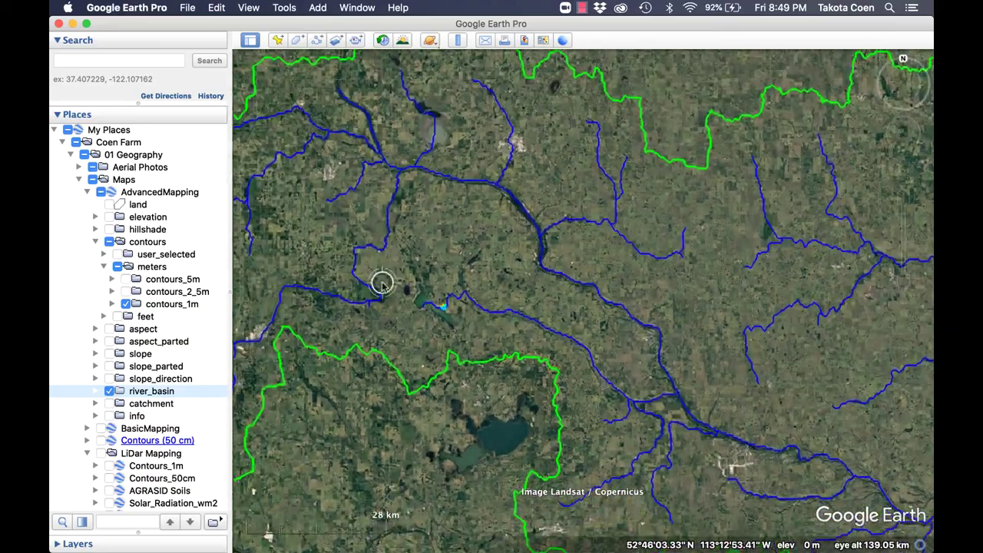
{"action": "scroll", "coordinate": [576, 362], "scroll_direction": "up", "scroll_amount": 3}
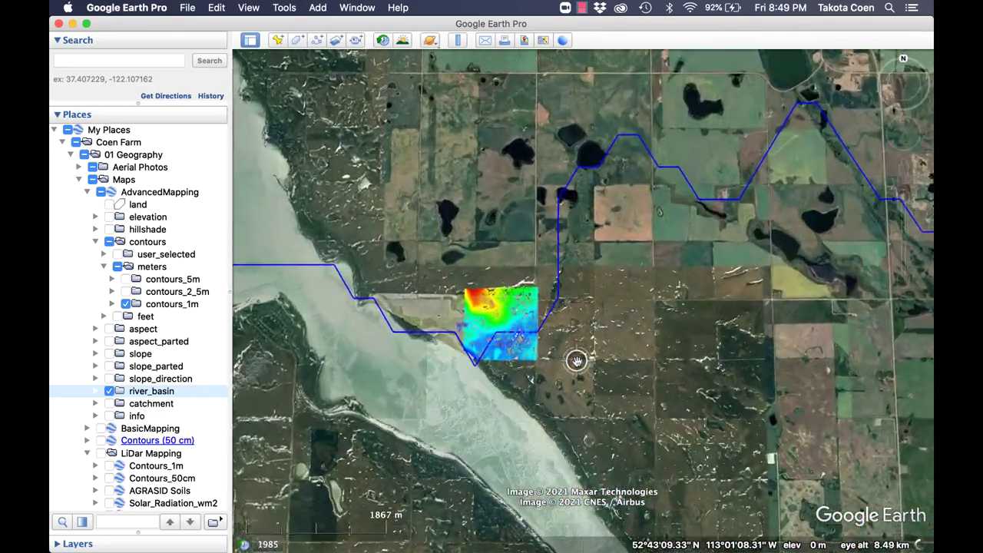
Swap river_basin for the catchment layer and zoom back in on the farm.
{"action": "left_click", "coordinate": [109, 391]}
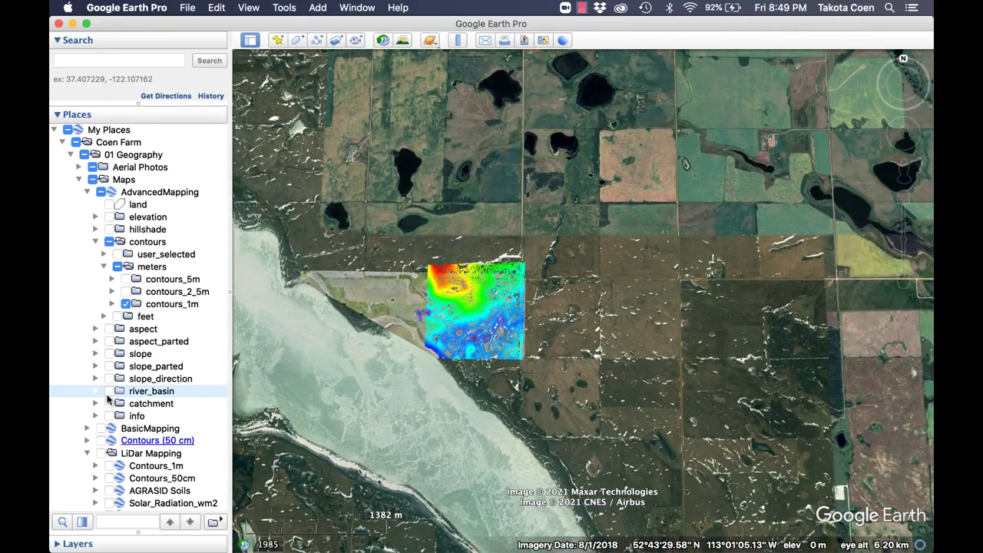
{"action": "left_click", "coordinate": [110, 404]}
{"action": "scroll", "coordinate": [436, 314], "scroll_direction": "up", "scroll_amount": 2}
{"action": "scroll", "coordinate": [435, 314], "scroll_direction": "up", "scroll_amount": 3}
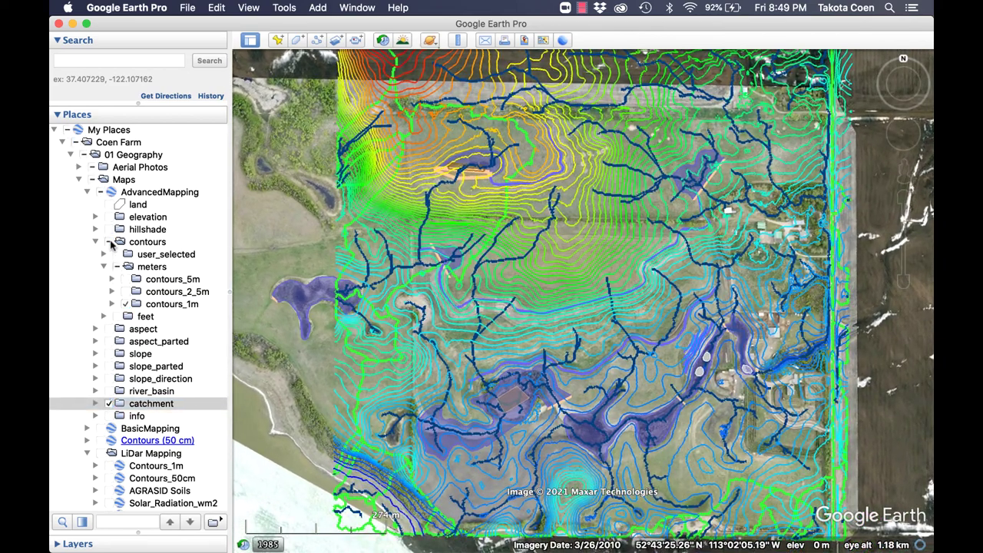
Turn off the 1 m contours and, after panning across the farm, the catchment layer.
{"action": "left_click", "coordinate": [111, 242]}
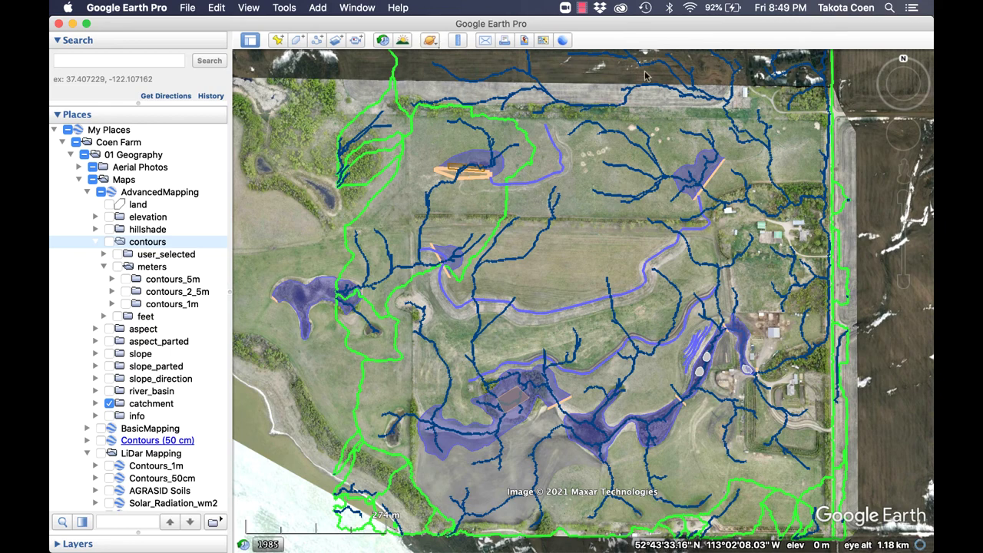
{"action": "left_click_drag", "start_coordinate": [626, 243], "coordinate": [552, 258]}
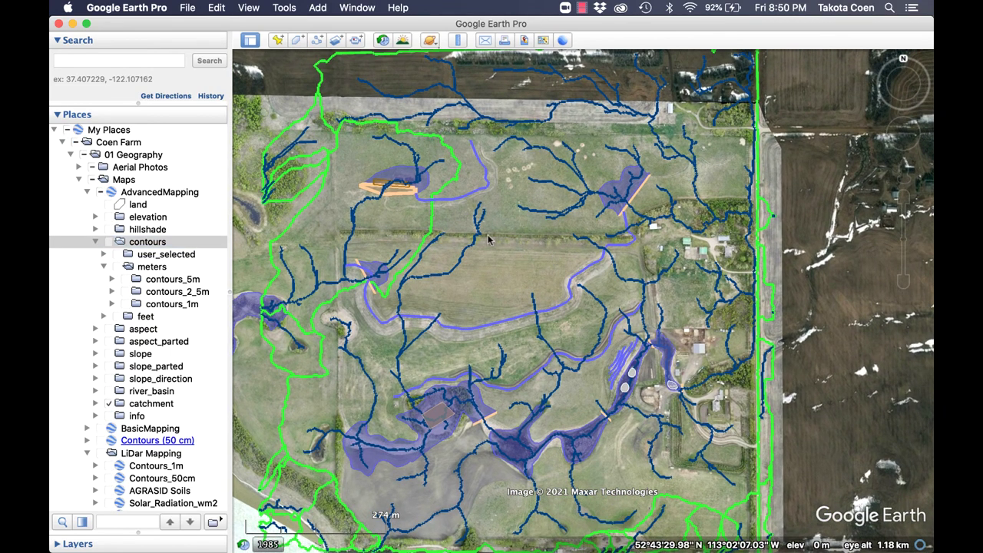
{"action": "left_click_drag", "start_coordinate": [492, 232], "coordinate": [446, 255]}
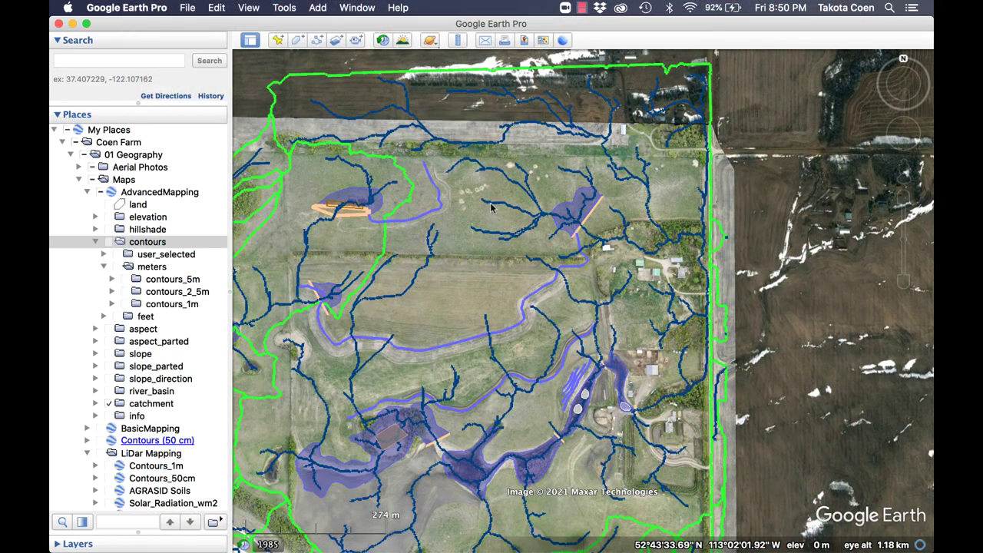
{"action": "left_click_drag", "start_coordinate": [487, 293], "coordinate": [578, 276]}
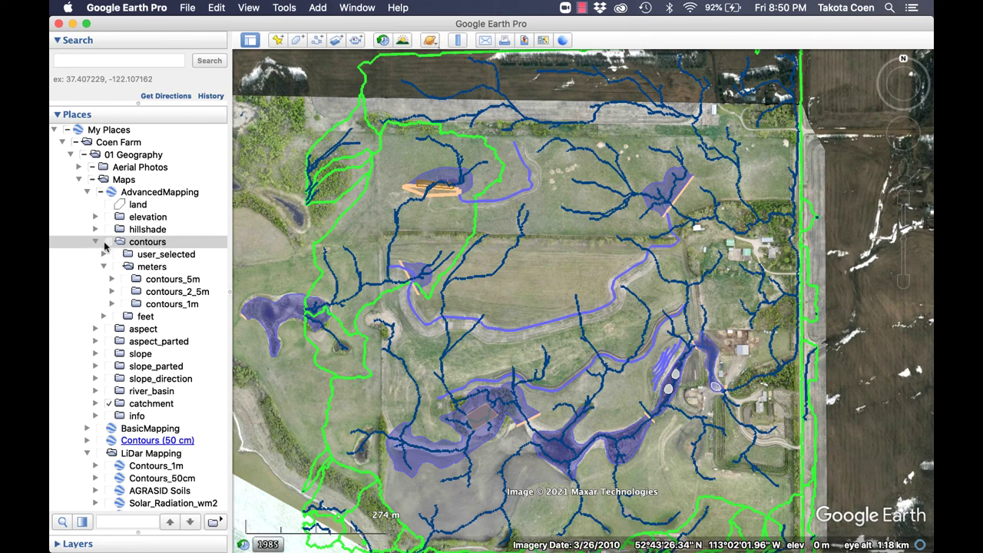
{"action": "left_click", "coordinate": [109, 404]}
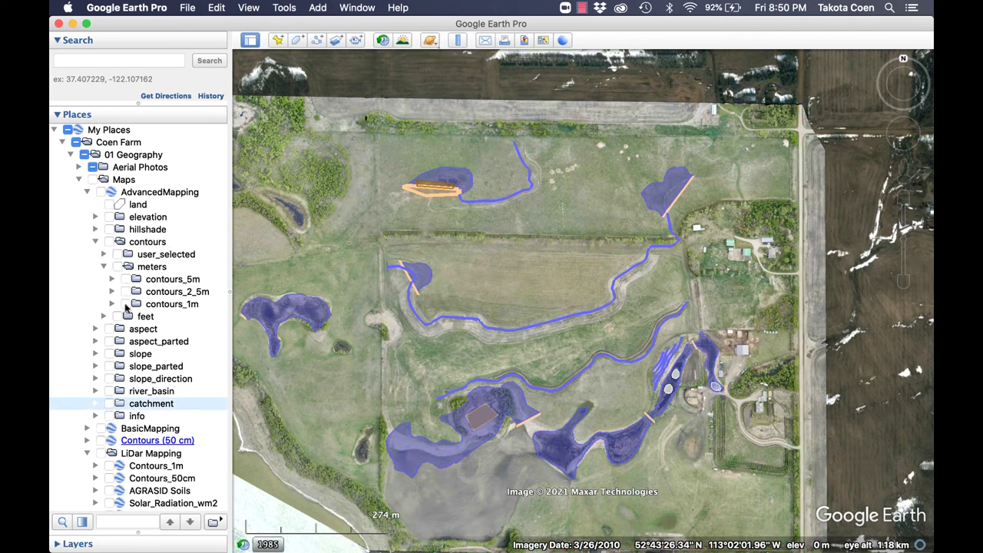
Switch the contours_1m layer back on over the farm.
{"action": "left_click", "coordinate": [126, 305]}
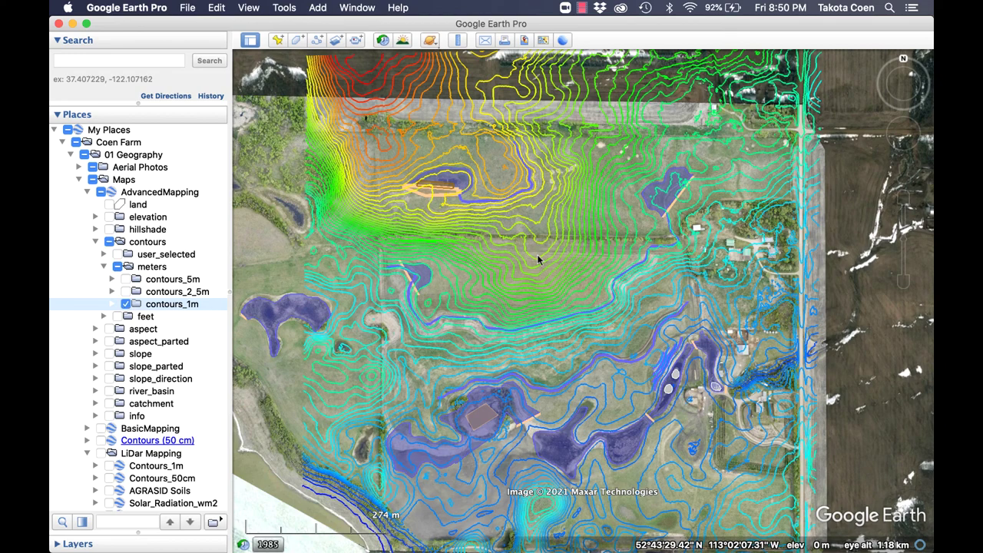
{"action": "left_click_drag", "start_coordinate": [589, 293], "coordinate": [546, 281]}
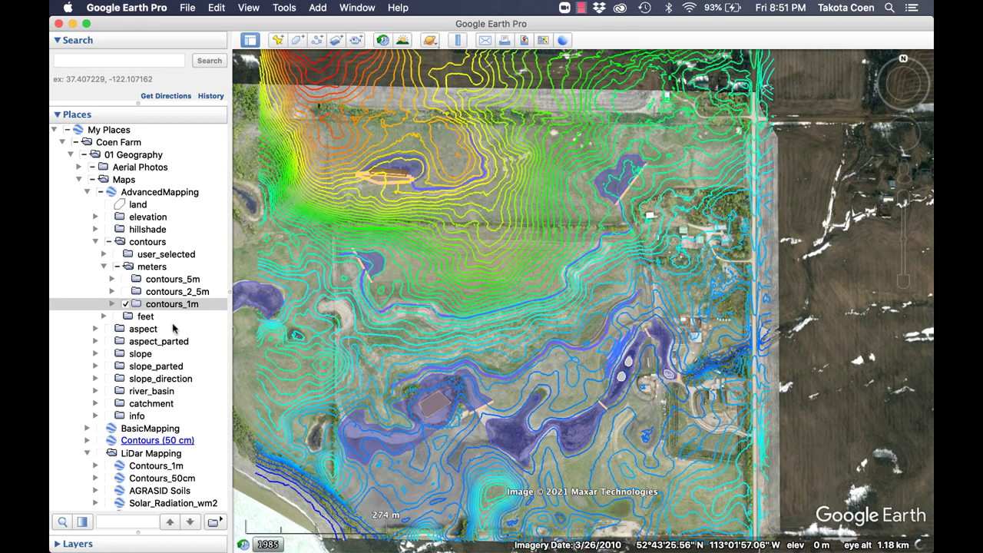
{"action": "left_click", "coordinate": [112, 304]}
{"action": "left_click", "coordinate": [112, 306]}
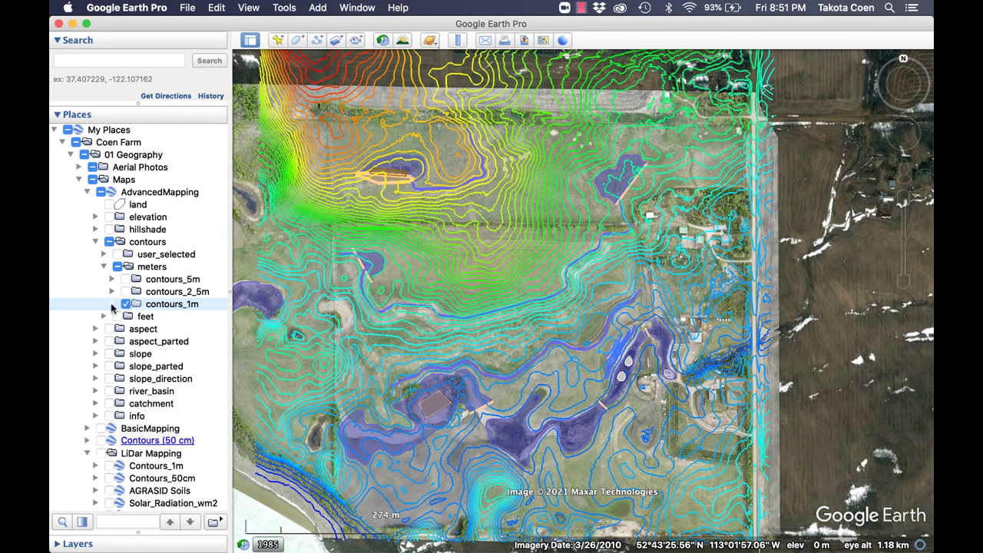
{"action": "left_click", "coordinate": [124, 304]}
Look over the land west of the farm, then zoom in to frame the contoured area.
{"action": "scroll", "coordinate": [277, 370], "scroll_direction": "down", "scroll_amount": 5}
{"action": "left_click_drag", "start_coordinate": [277, 370], "coordinate": [449, 384]}
{"action": "scroll", "coordinate": [486, 326], "scroll_direction": "up", "scroll_amount": 3}
{"action": "scroll", "coordinate": [487, 325], "scroll_direction": "up", "scroll_amount": 3}
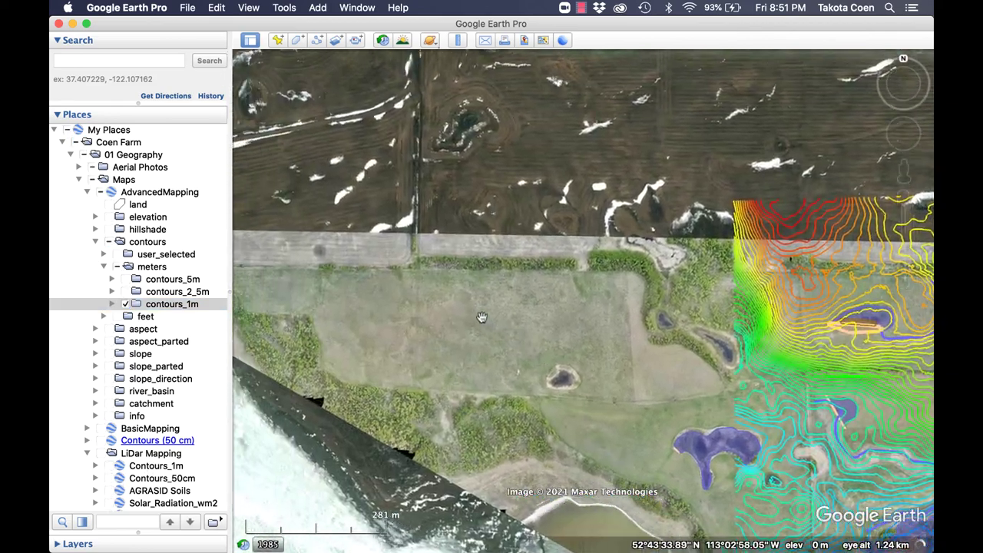
{"action": "scroll", "coordinate": [625, 321], "scroll_direction": "down", "scroll_amount": 3}
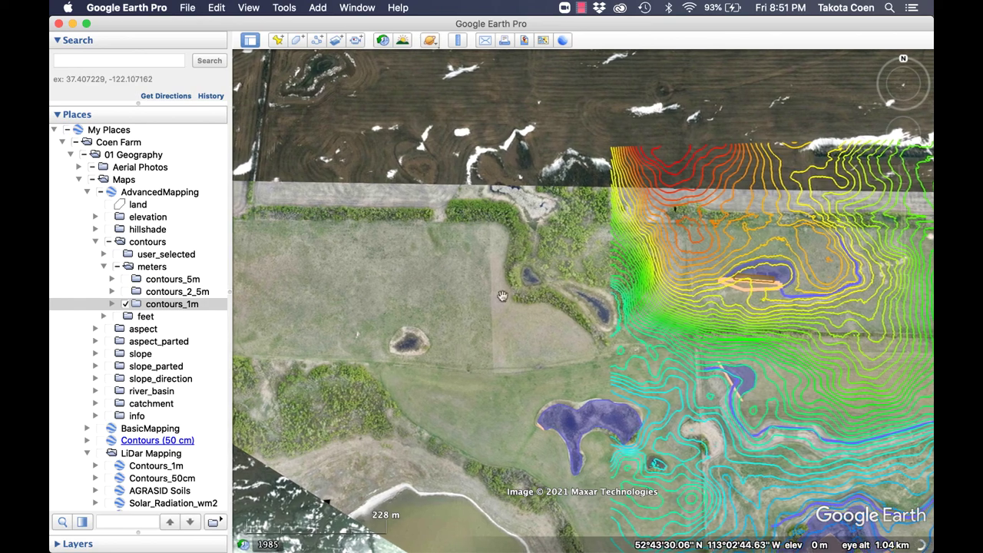
{"action": "scroll", "coordinate": [559, 251], "scroll_direction": "down", "scroll_amount": 3}
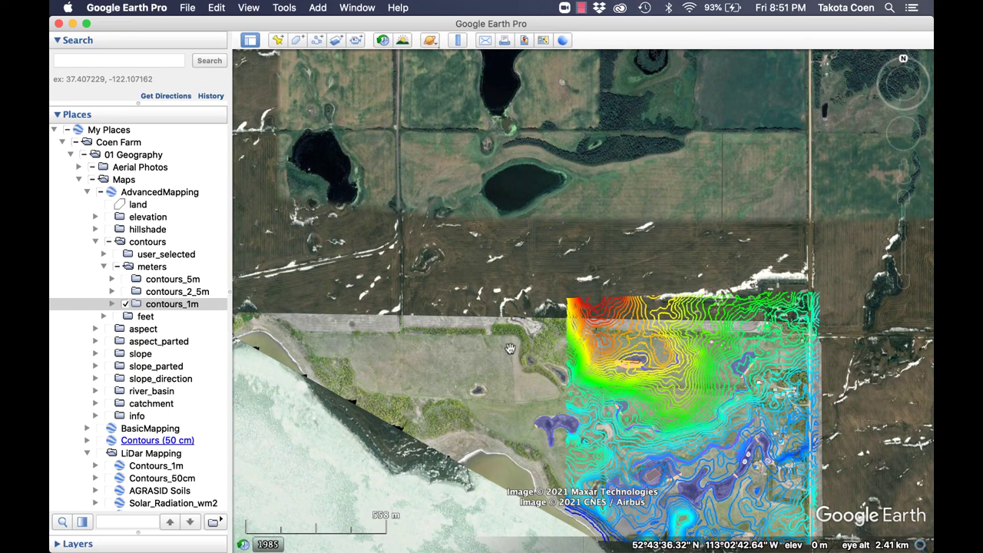
{"action": "double_click", "coordinate": [507, 425]}
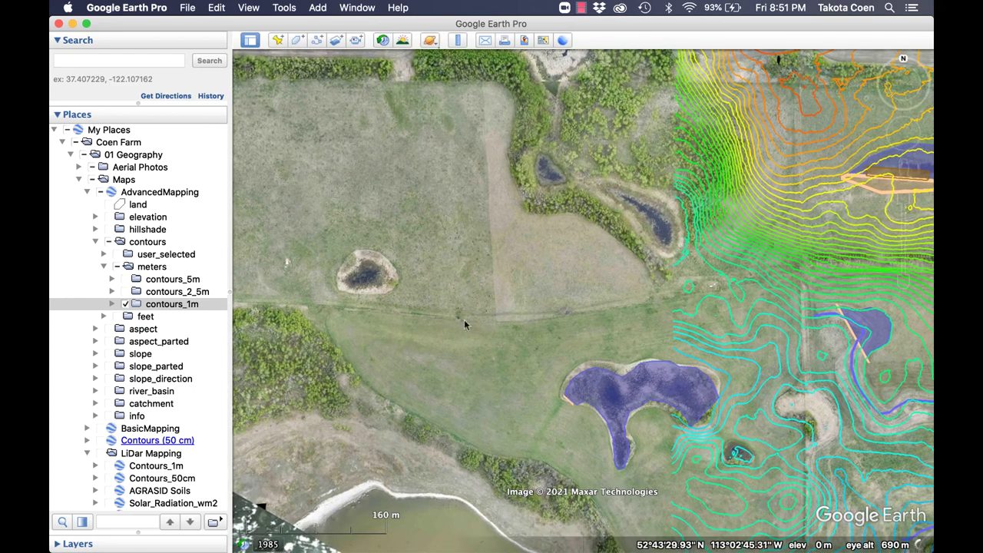
{"action": "left_click_drag", "start_coordinate": [525, 343], "coordinate": [501, 338]}
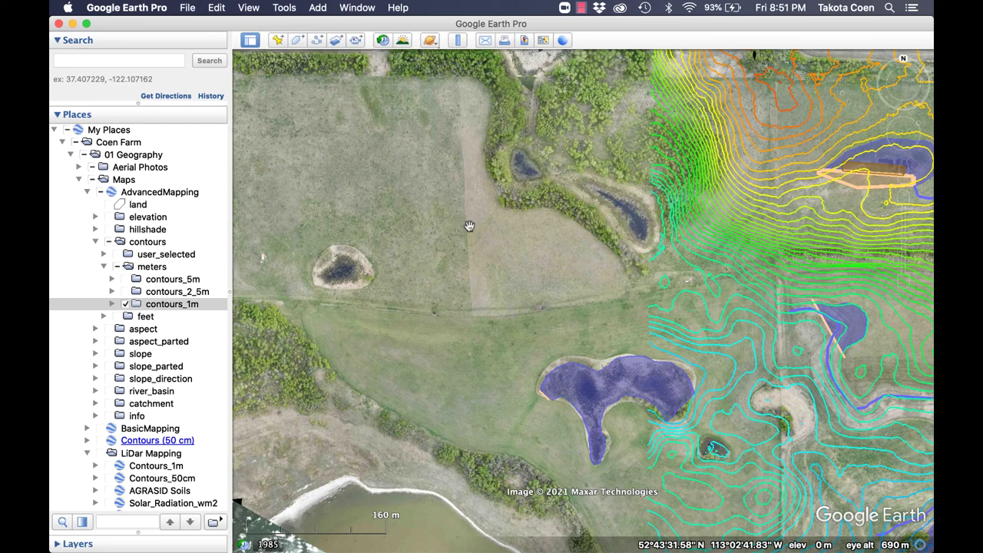
{"action": "left_click_drag", "start_coordinate": [469, 226], "coordinate": [342, 256]}
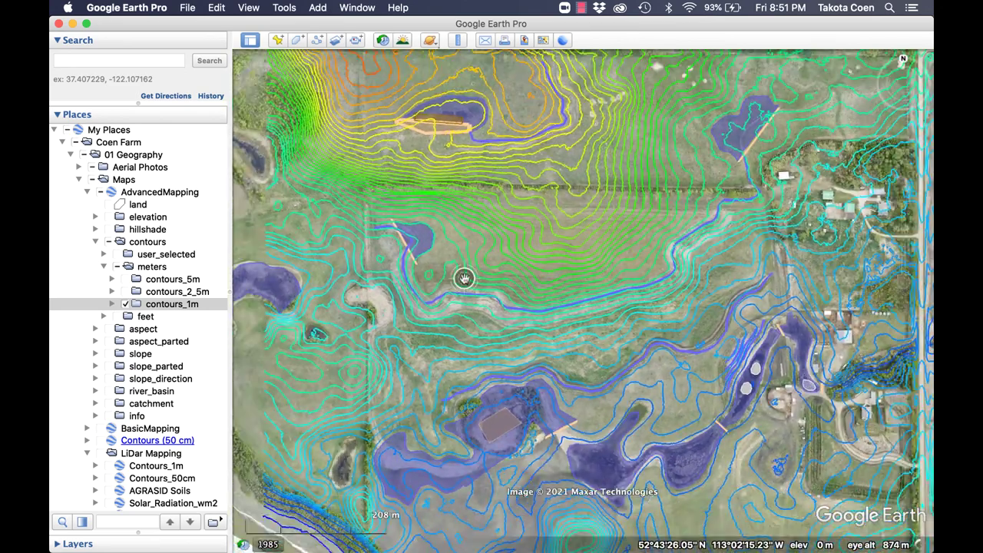
{"action": "scroll", "coordinate": [579, 383], "scroll_direction": "down", "scroll_amount": 3}
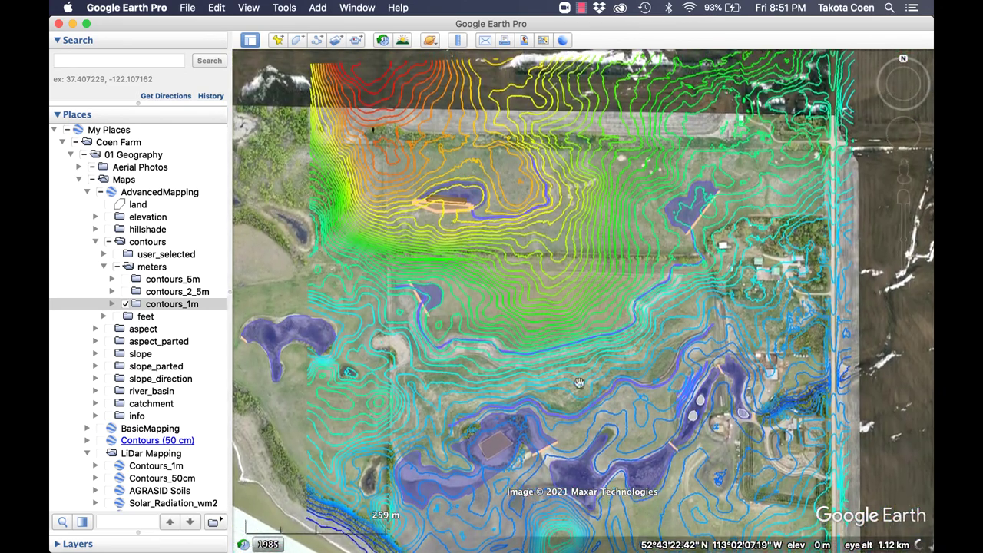
{"action": "left_click_drag", "start_coordinate": [579, 383], "coordinate": [555, 347]}
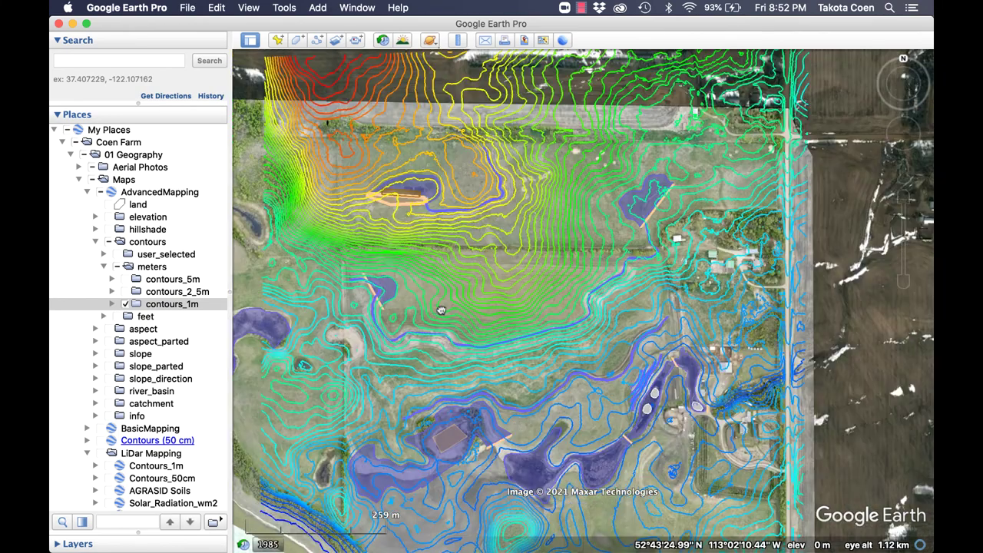
Centre on the top dam pond and zoom to about 300 m eye altitude.
{"action": "scroll", "coordinate": [441, 211], "scroll_direction": "up", "scroll_amount": 5}
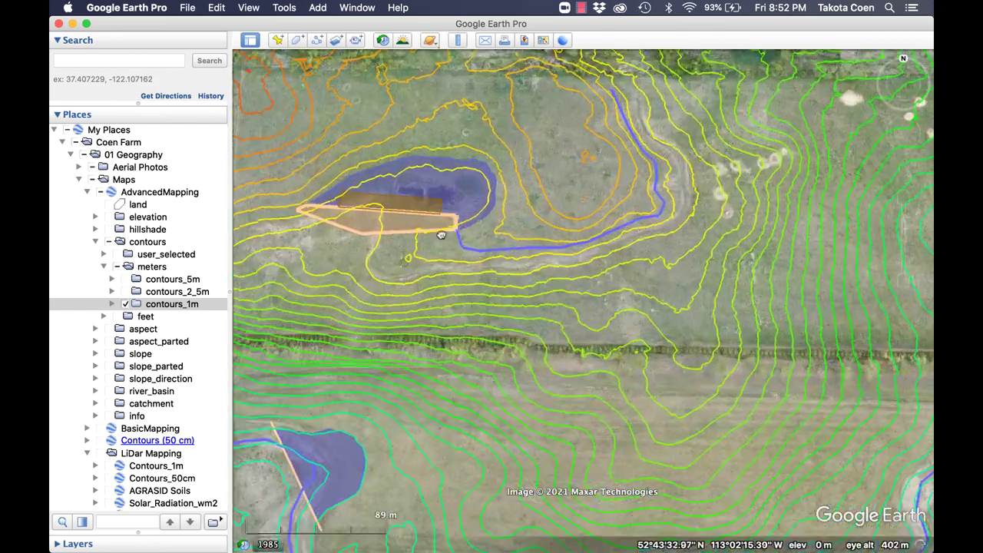
{"action": "left_click_drag", "start_coordinate": [441, 235], "coordinate": [518, 308]}
{"action": "scroll", "coordinate": [518, 309], "scroll_direction": "up", "scroll_amount": 3}
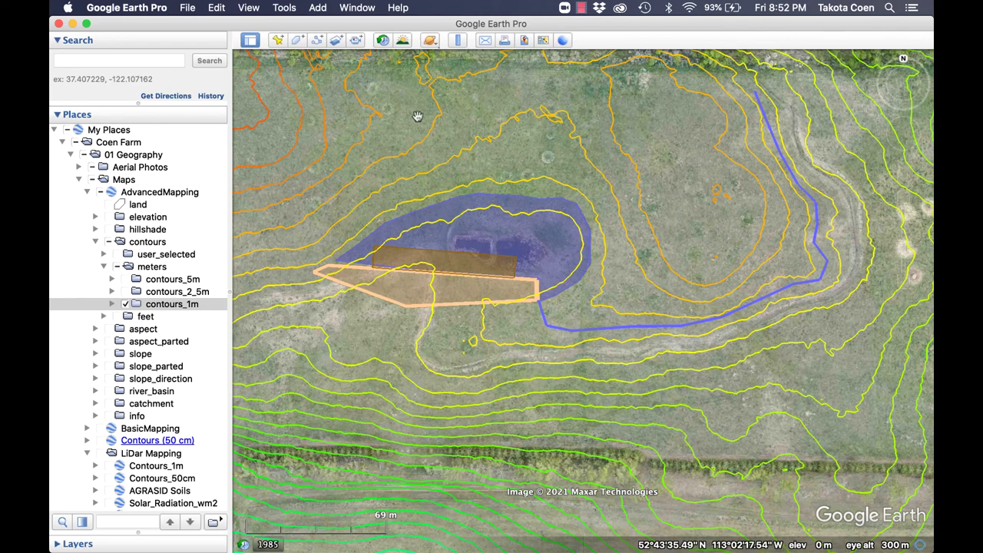
Open the Top Dam Water Level polygon's properties, noted as 1 acre, 1,000,000 gallons.
{"action": "scroll", "coordinate": [112, 298], "scroll_direction": "down", "scroll_amount": 9}
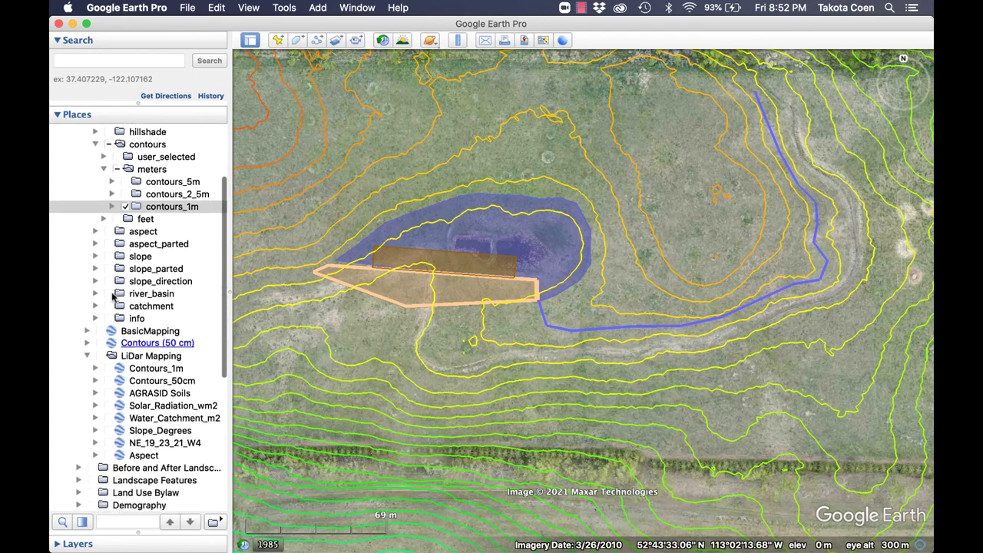
{"action": "scroll", "coordinate": [112, 297], "scroll_direction": "down", "scroll_amount": 1}
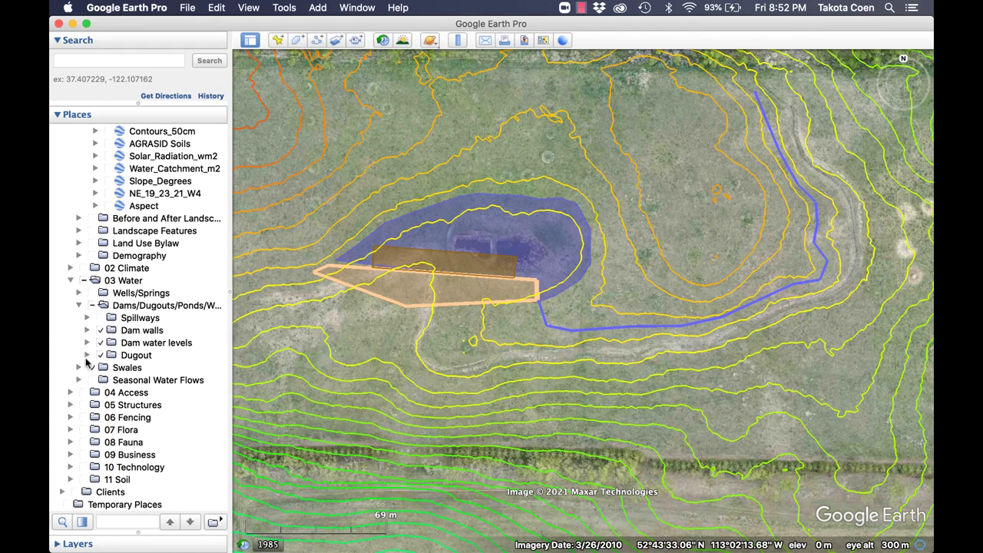
{"action": "left_click", "coordinate": [496, 238]}
{"action": "right_click", "coordinate": [496, 238]}
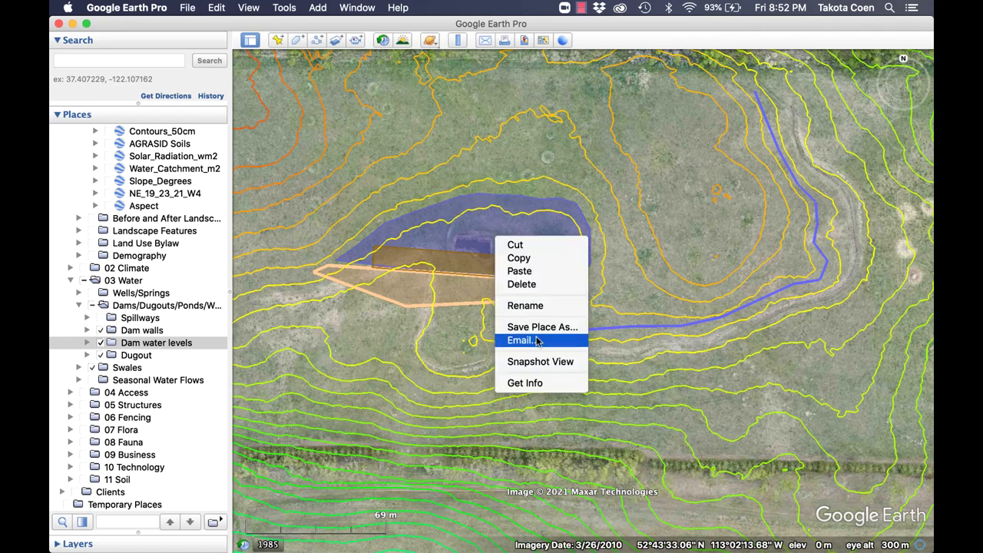
{"action": "left_click", "coordinate": [526, 383]}
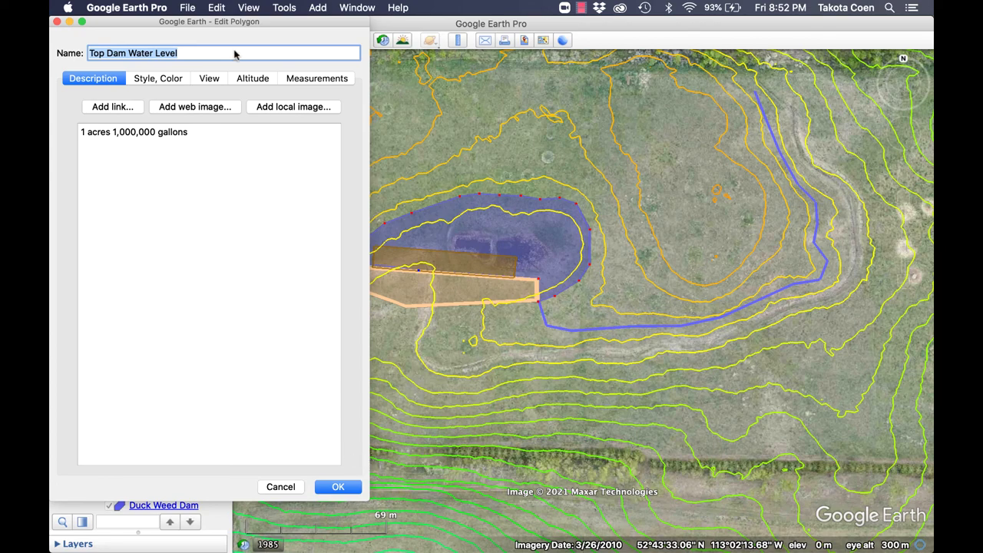
Try pulling the polygon's left vertex outward, then cancel to discard the edits.
{"action": "left_click_drag", "start_coordinate": [224, 28], "coordinate": [933, 293]}
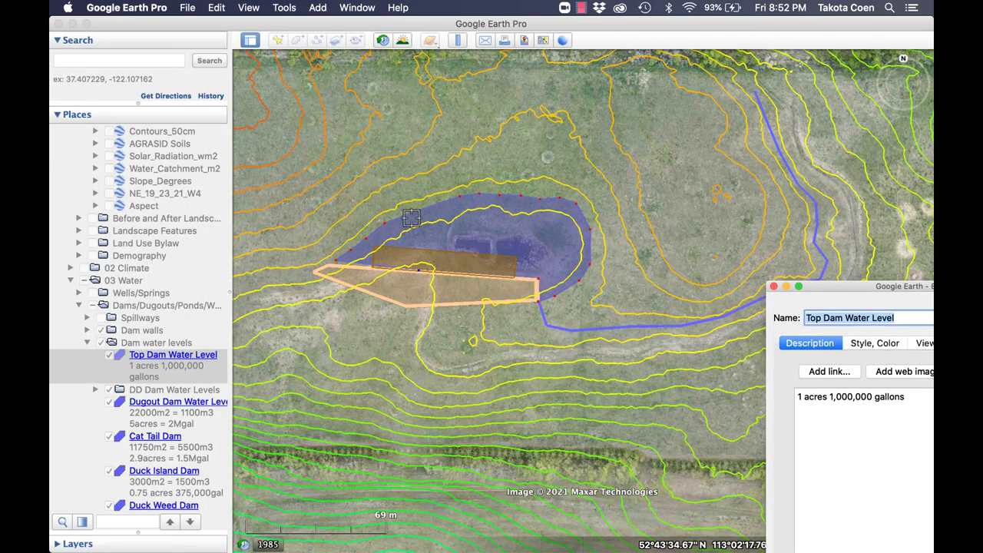
{"action": "left_click_drag", "start_coordinate": [344, 255], "coordinate": [324, 264]}
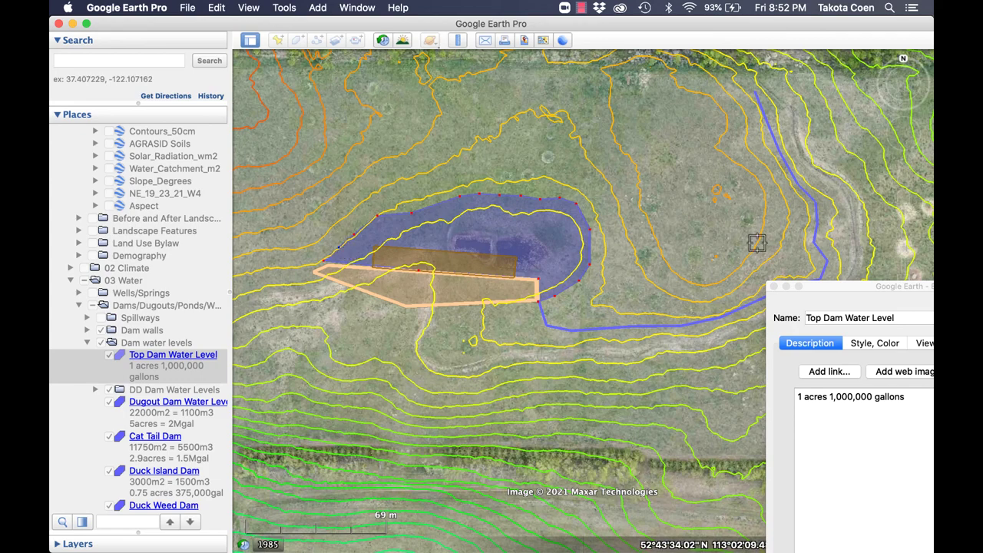
{"action": "left_click_drag", "start_coordinate": [817, 285], "coordinate": [579, 136]}
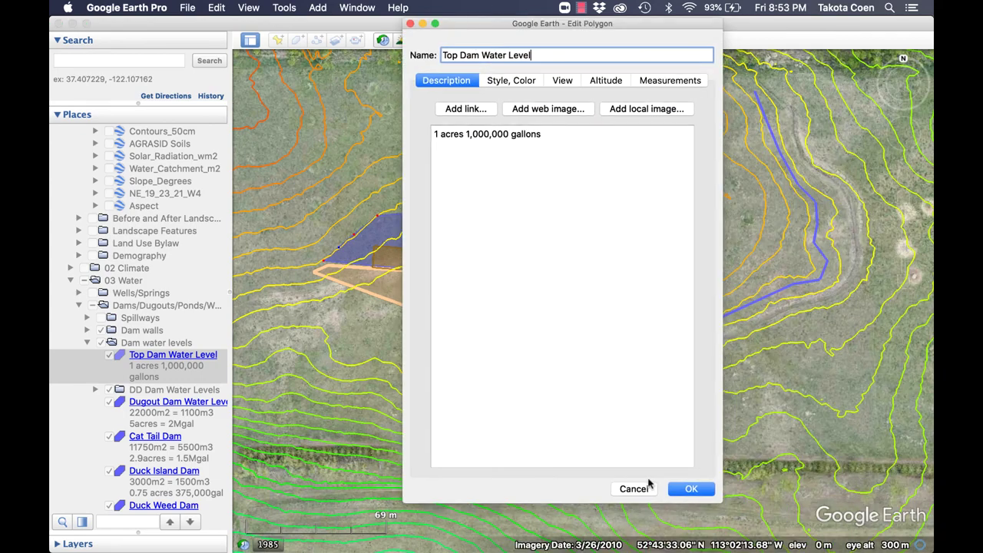
{"action": "left_click", "coordinate": [634, 488]}
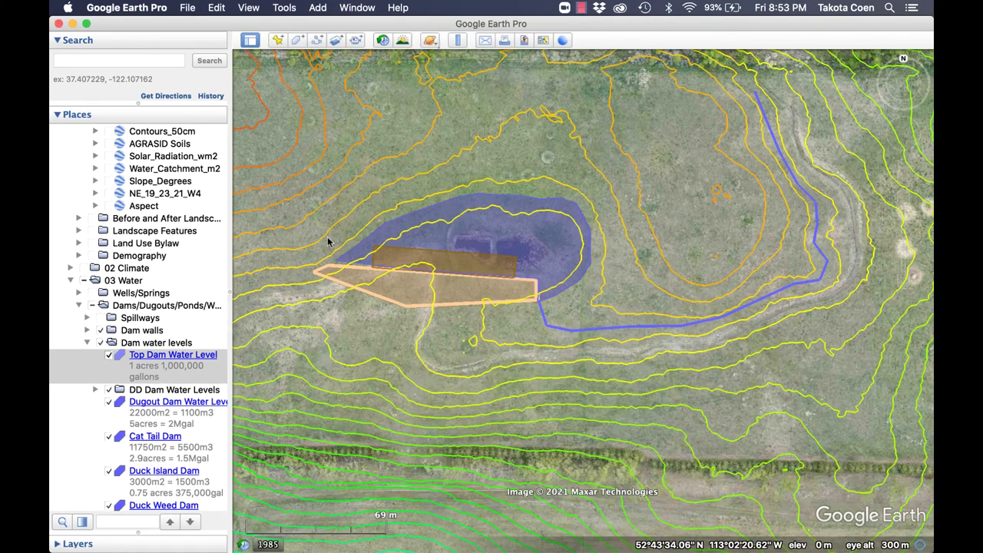
{"action": "left_click", "coordinate": [455, 292]}
Open the Top Dam Dugout properties: 50' wide, 200' long, 500,000 gallons.
{"action": "right_click", "coordinate": [454, 292]}
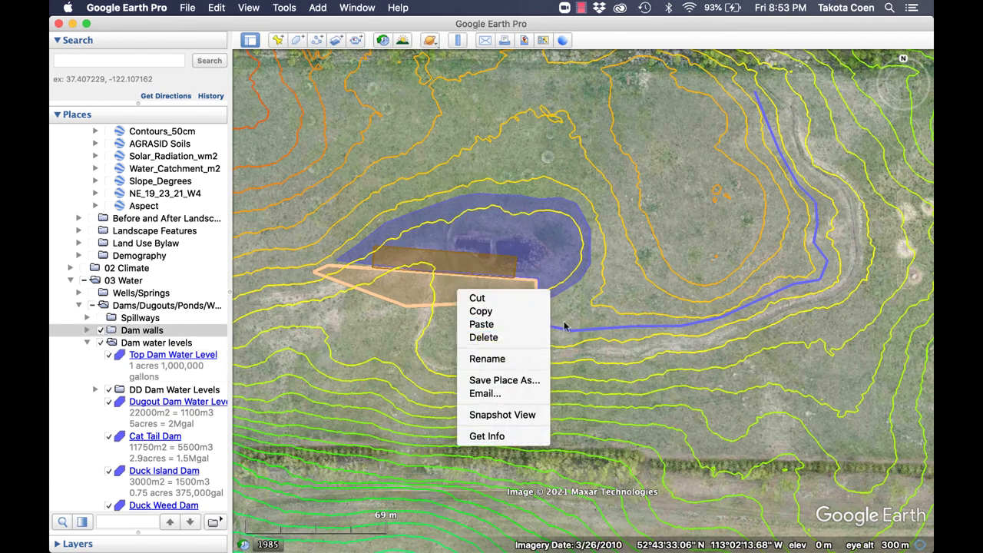
{"action": "left_click", "coordinate": [528, 272]}
{"action": "left_click", "coordinate": [527, 273]}
{"action": "right_click", "coordinate": [510, 270]}
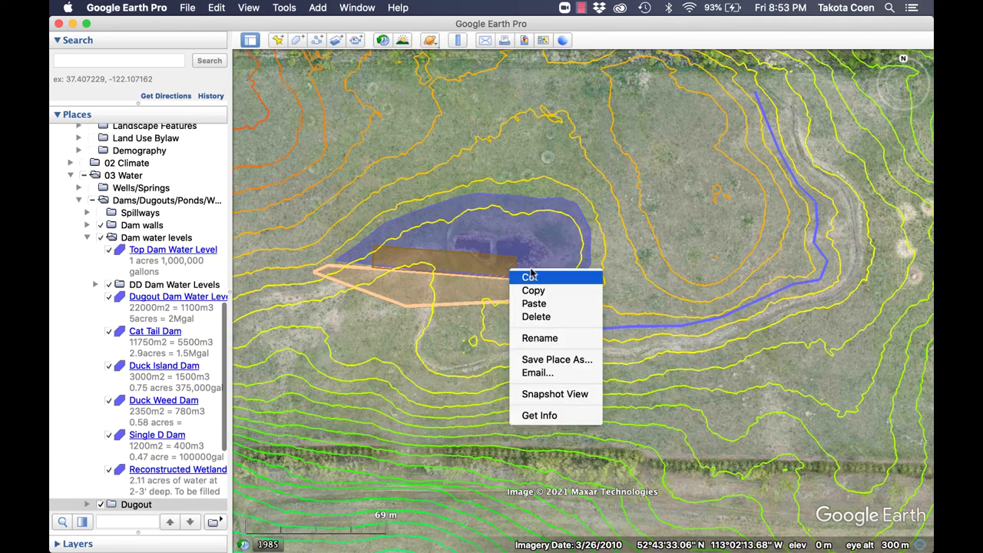
{"action": "left_click", "coordinate": [559, 417]}
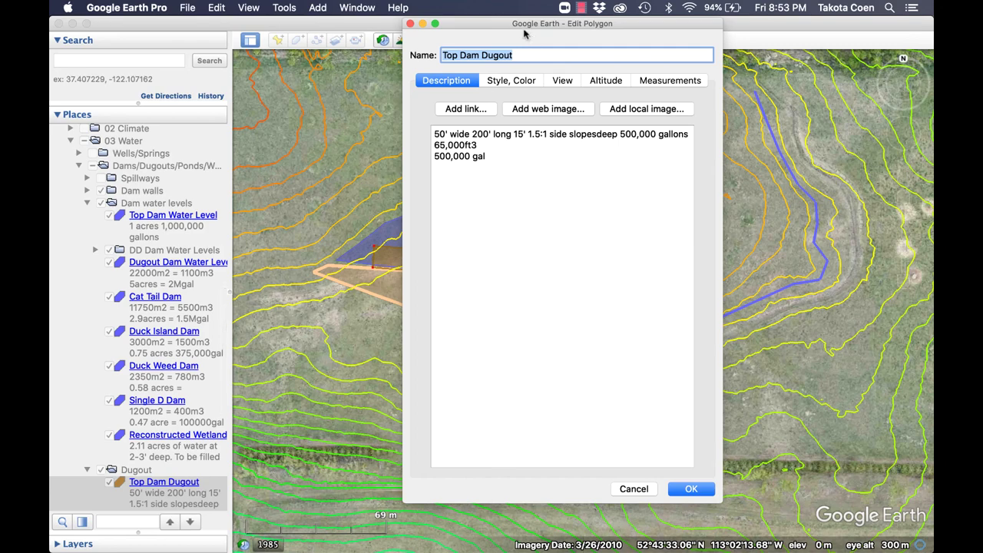
{"action": "left_click_drag", "start_coordinate": [526, 22], "coordinate": [162, 29]}
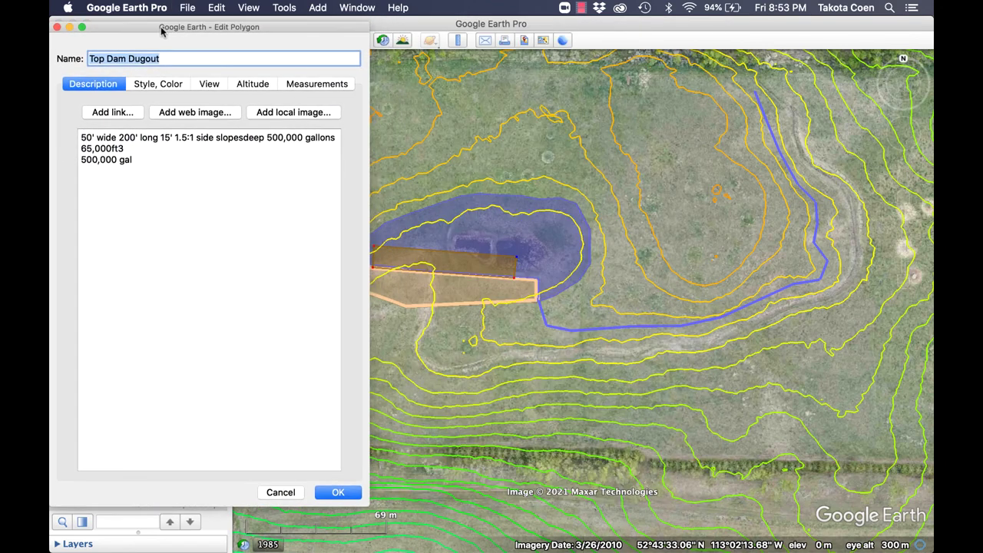
Try adding and moving dugout corners to extend it, then cancel the edits.
{"action": "left_click", "coordinate": [745, 277]}
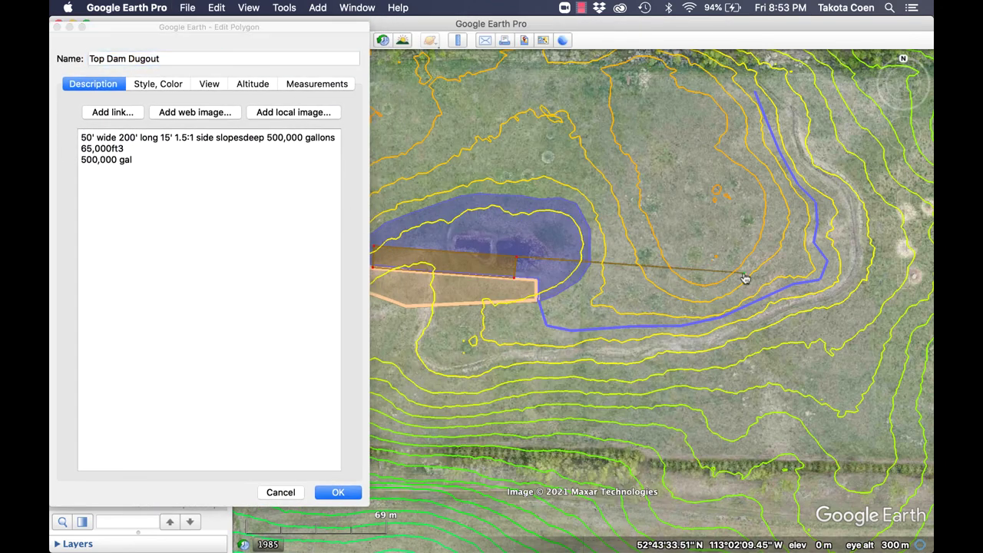
{"action": "key", "text": "Left"}
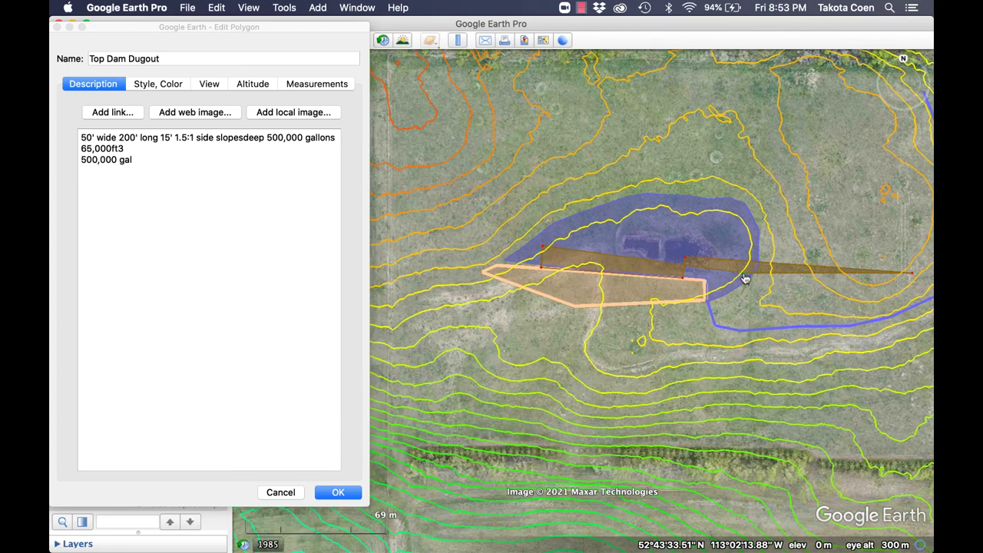
{"action": "key", "text": "Delete"}
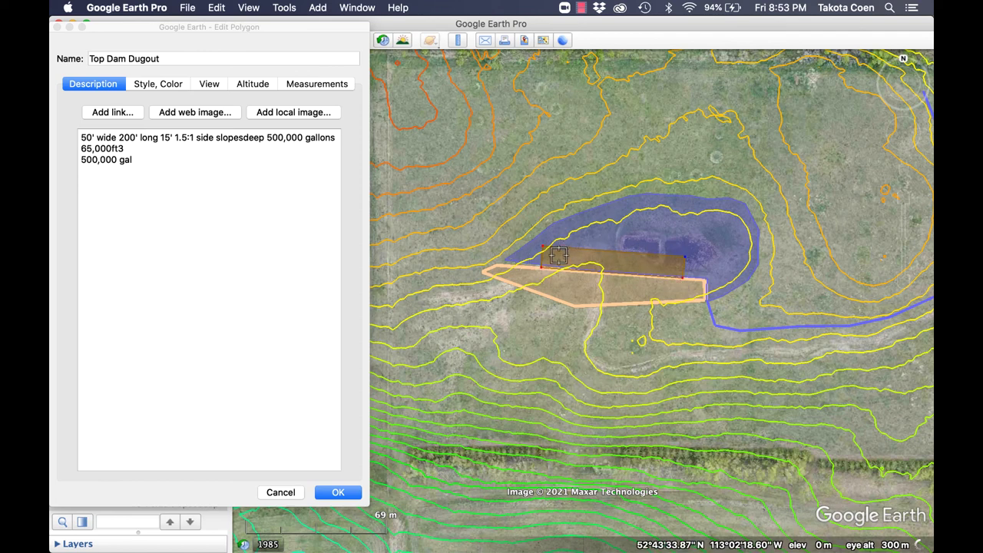
{"action": "left_click", "coordinate": [705, 259]}
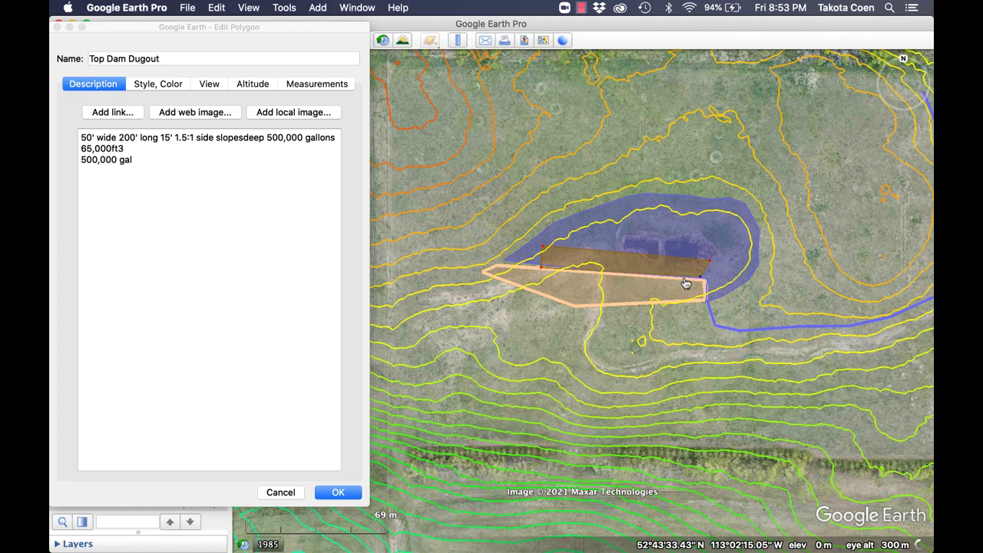
{"action": "left_click", "coordinate": [707, 277]}
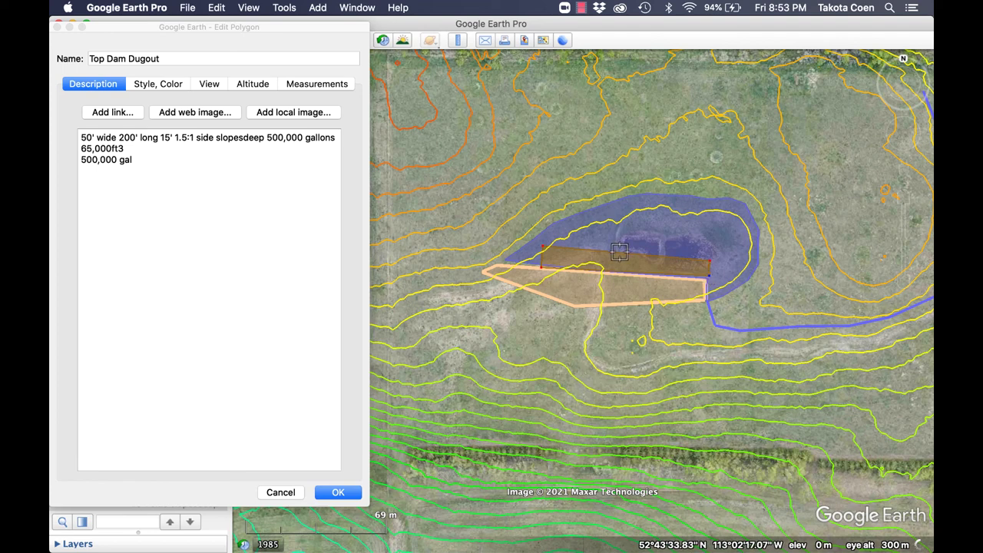
{"action": "left_click_drag", "start_coordinate": [542, 247], "coordinate": [514, 267]}
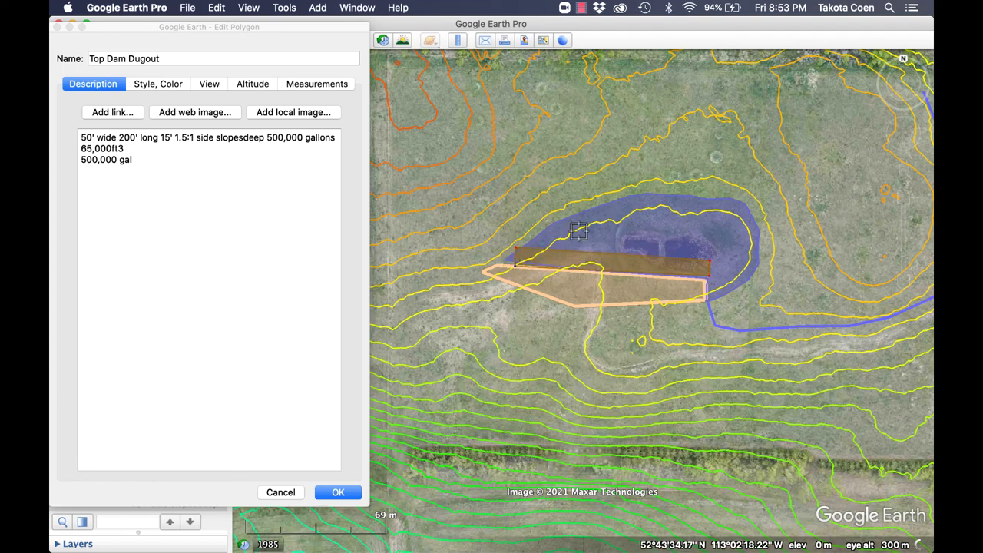
{"action": "left_click", "coordinate": [291, 493]}
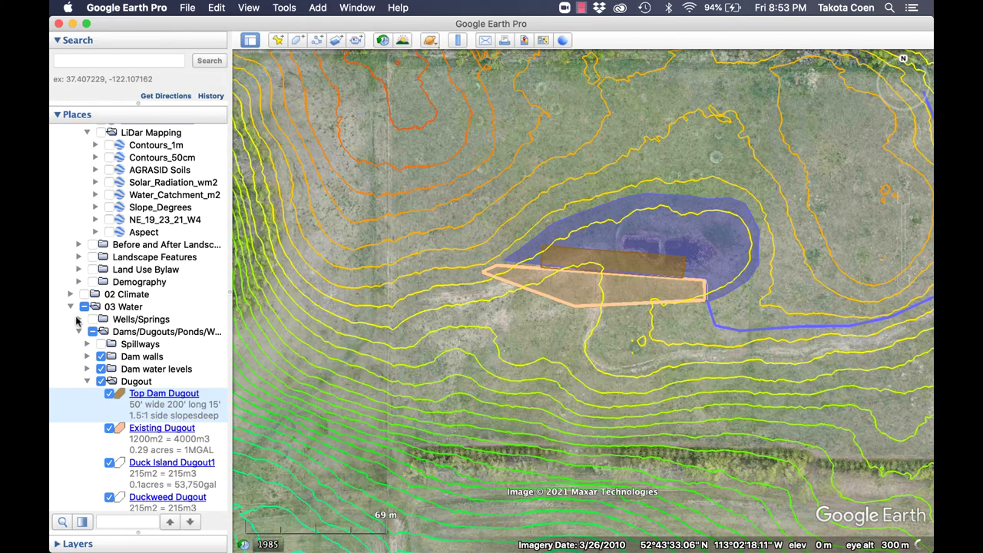
Preview the Top Dam V6 and V5 designs in turn, hiding each afterwards.
{"action": "left_click", "coordinate": [78, 319]}
{"action": "scroll", "coordinate": [104, 323], "scroll_direction": "down", "scroll_amount": 10}
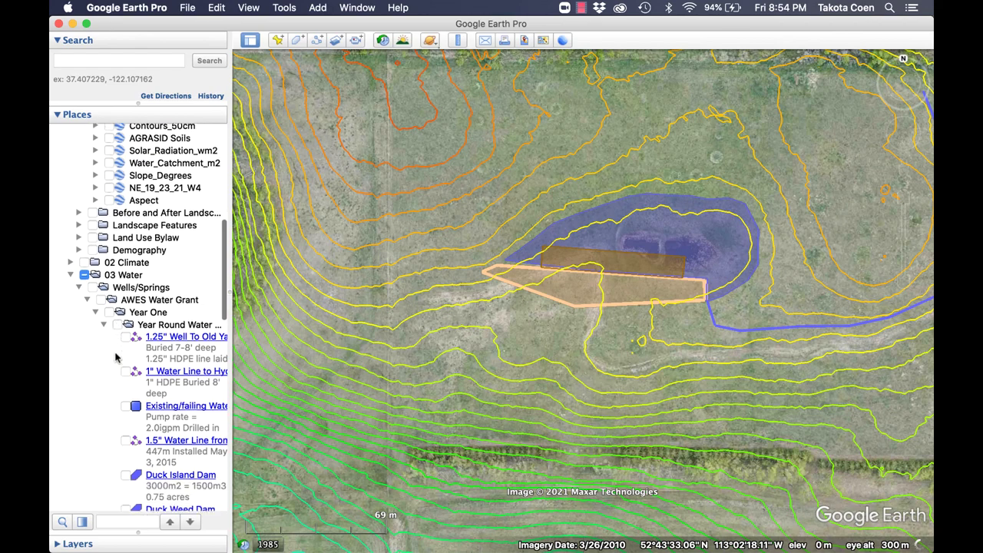
{"action": "scroll", "coordinate": [102, 310], "scroll_direction": "down", "scroll_amount": 8}
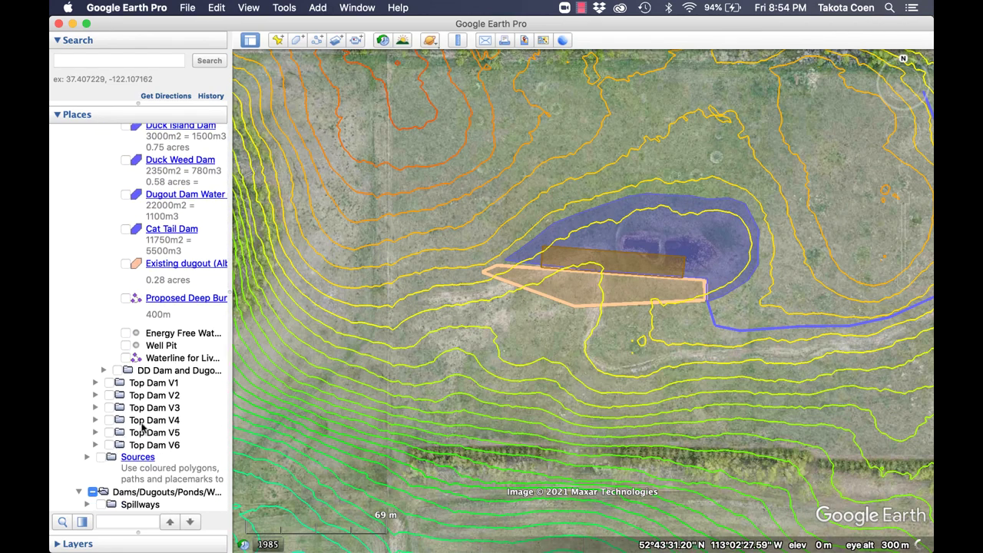
{"action": "left_click", "coordinate": [109, 445]}
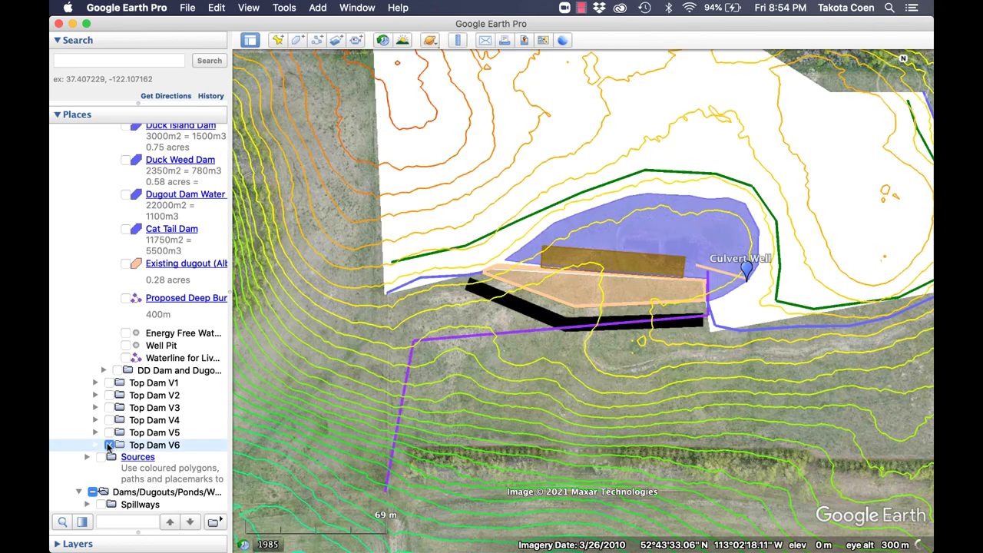
{"action": "left_click", "coordinate": [109, 446]}
{"action": "left_click", "coordinate": [108, 432]}
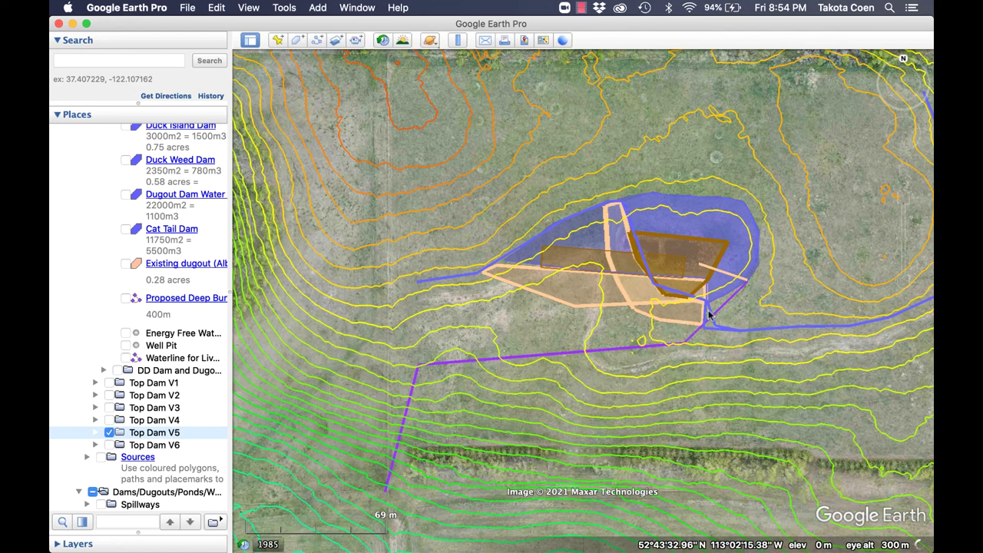
{"action": "left_click", "coordinate": [109, 433]}
Preview Top Dam V4, V3 and V2 in turn, then leave Top Dam V1 showing.
{"action": "left_click", "coordinate": [110, 420]}
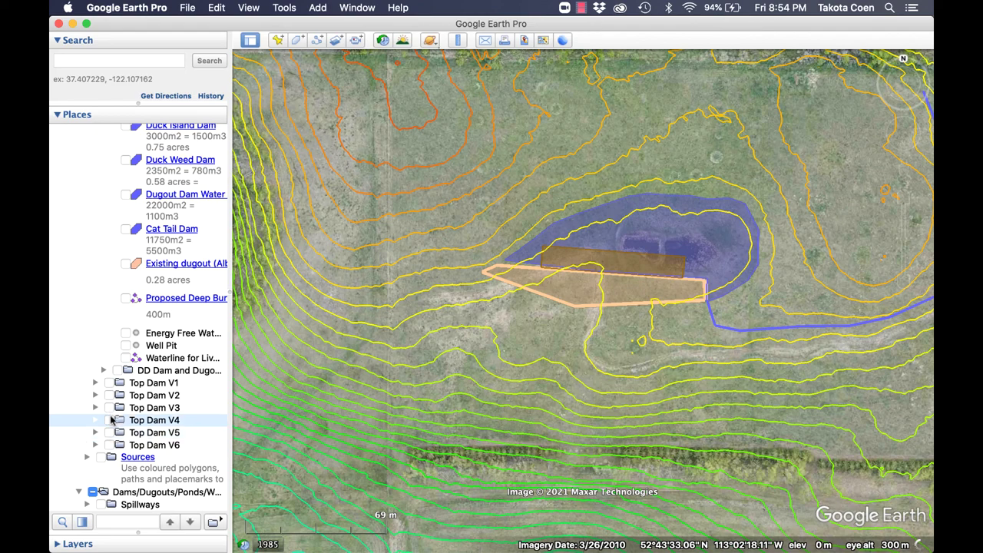
{"action": "left_click", "coordinate": [109, 420]}
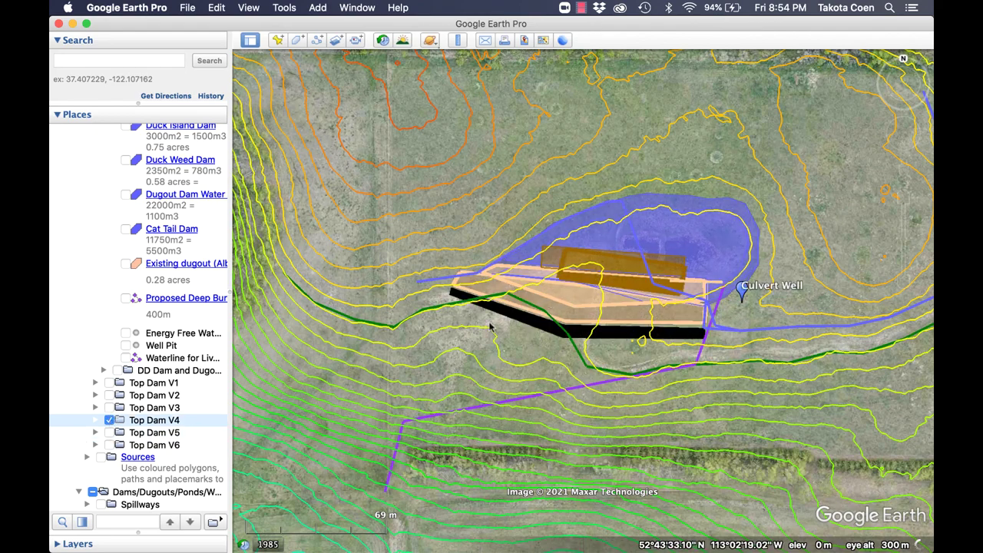
{"action": "left_click", "coordinate": [109, 419]}
{"action": "left_click", "coordinate": [109, 408]}
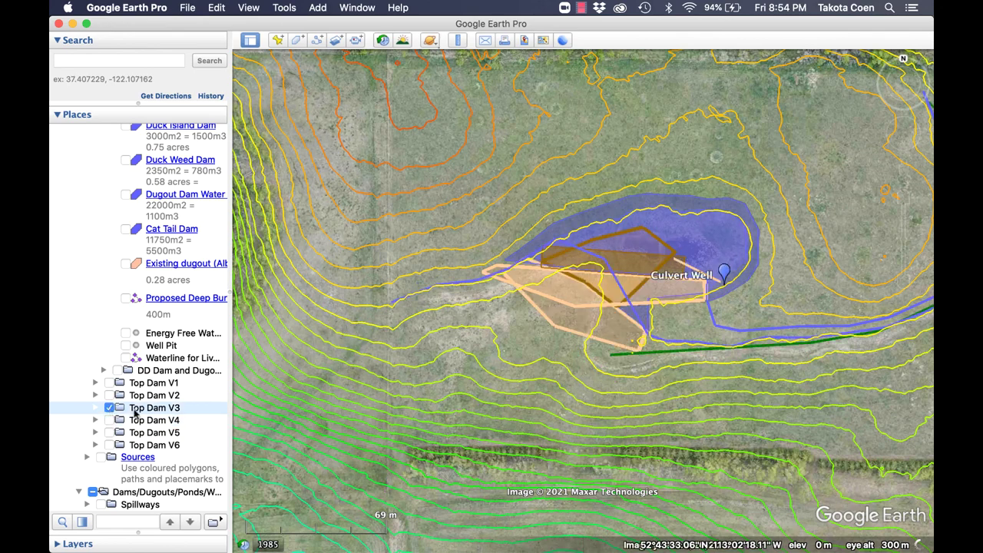
{"action": "left_click", "coordinate": [109, 408]}
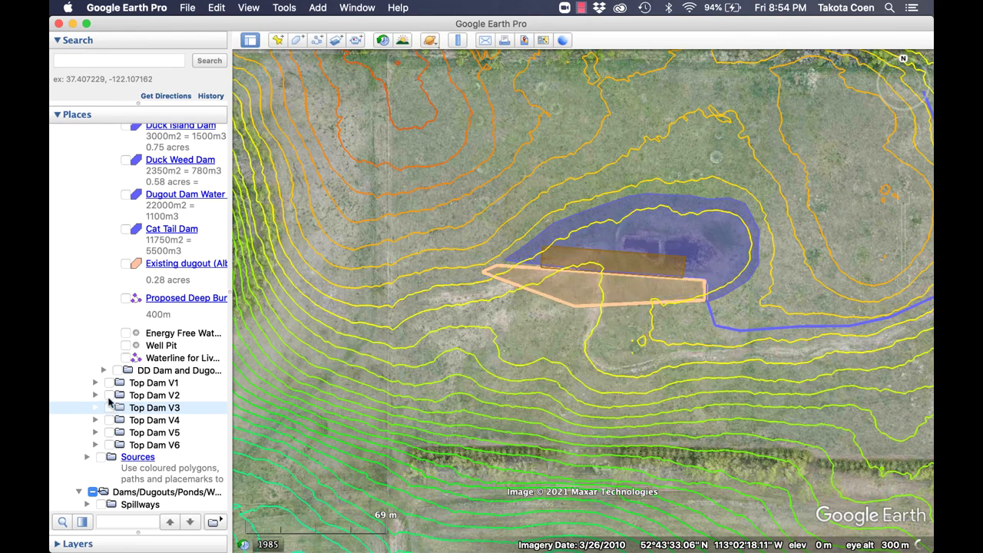
{"action": "left_click", "coordinate": [110, 396]}
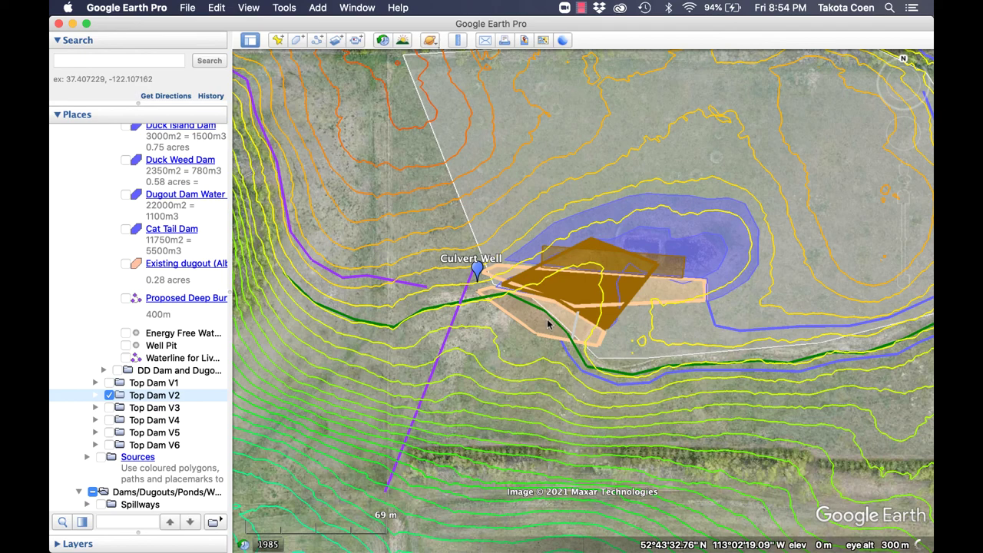
{"action": "left_click", "coordinate": [109, 395]}
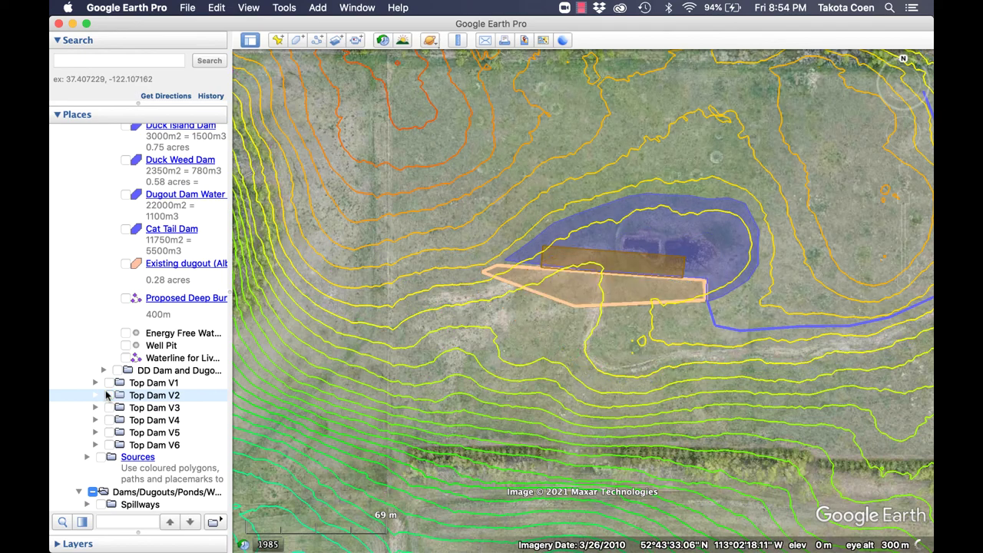
{"action": "left_click", "coordinate": [108, 384]}
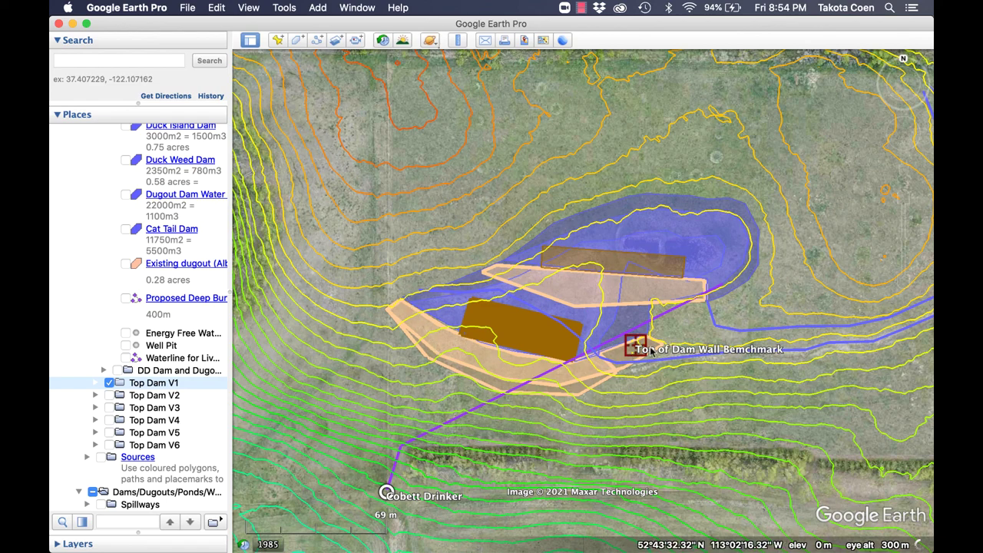
Hide Top Dam V1 and fly in close over the existing dugout pond.
{"action": "left_click", "coordinate": [109, 383]}
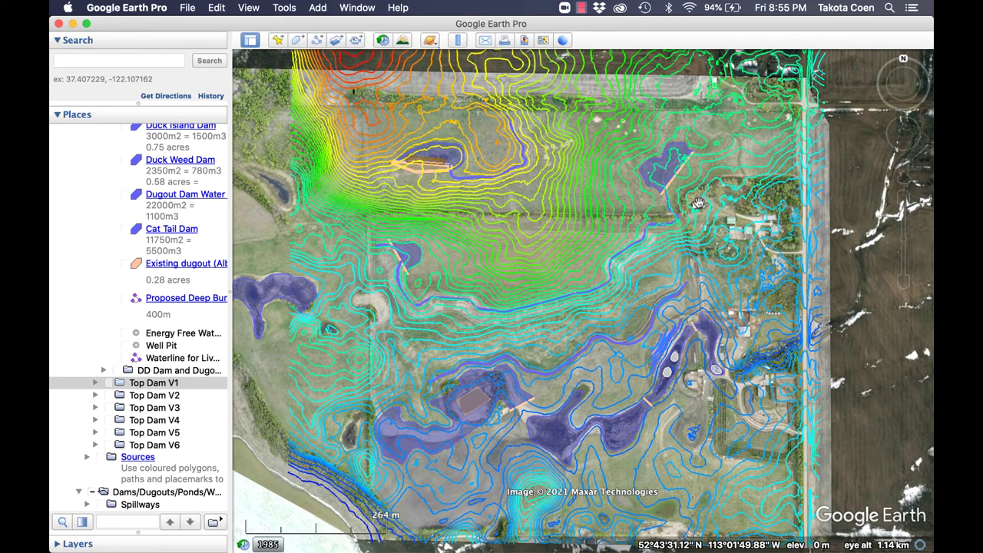
{"action": "double_click", "coordinate": [423, 158]}
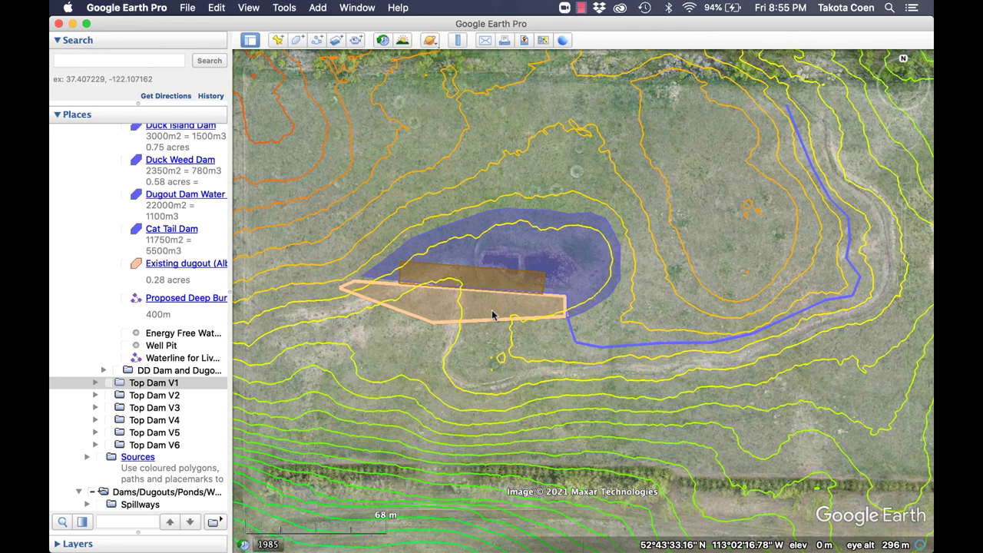
{"action": "scroll", "coordinate": [492, 315], "scroll_direction": "up", "scroll_amount": 3}
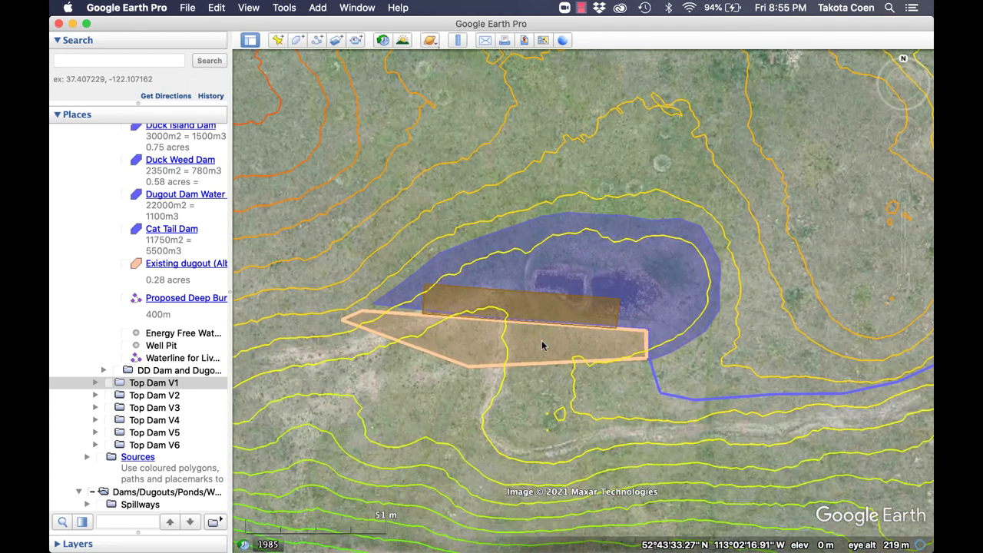
{"action": "left_click_drag", "start_coordinate": [575, 345], "coordinate": [574, 376]}
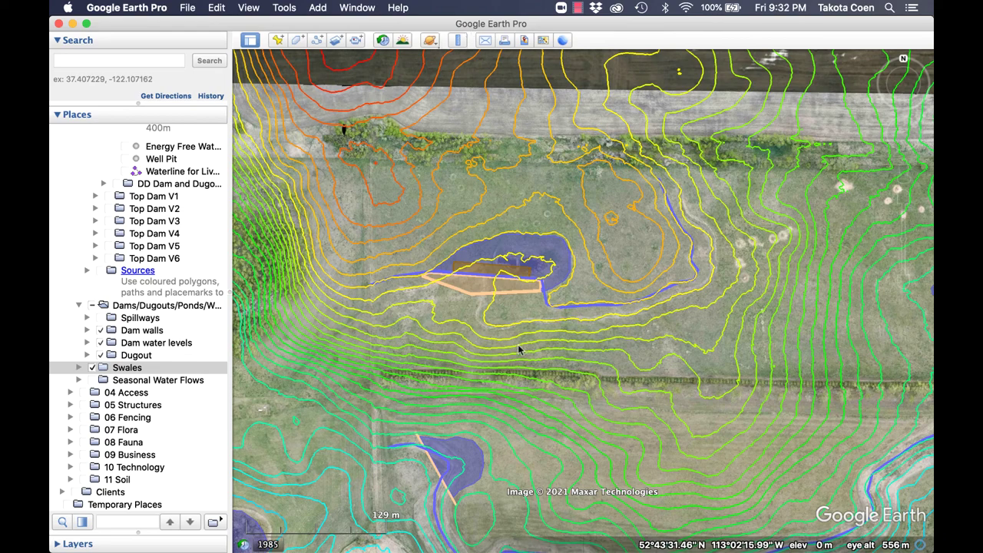
Look around the dugout pond, then zoom out and recentre on the whole farm.
{"action": "scroll", "coordinate": [515, 326], "scroll_direction": "up", "scroll_amount": 1}
{"action": "scroll", "coordinate": [514, 327], "scroll_direction": "up", "scroll_amount": 2}
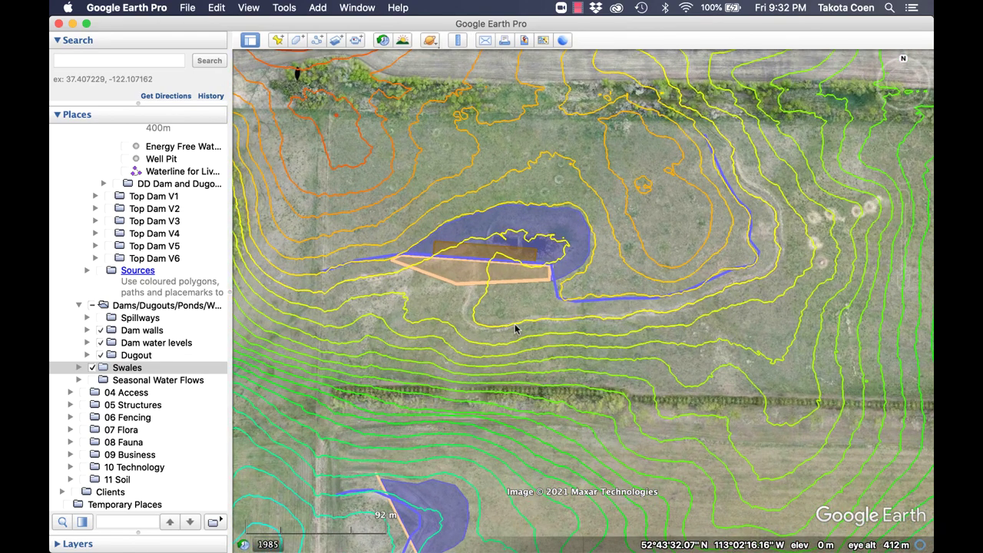
{"action": "left_click_drag", "start_coordinate": [515, 329], "coordinate": [515, 347]}
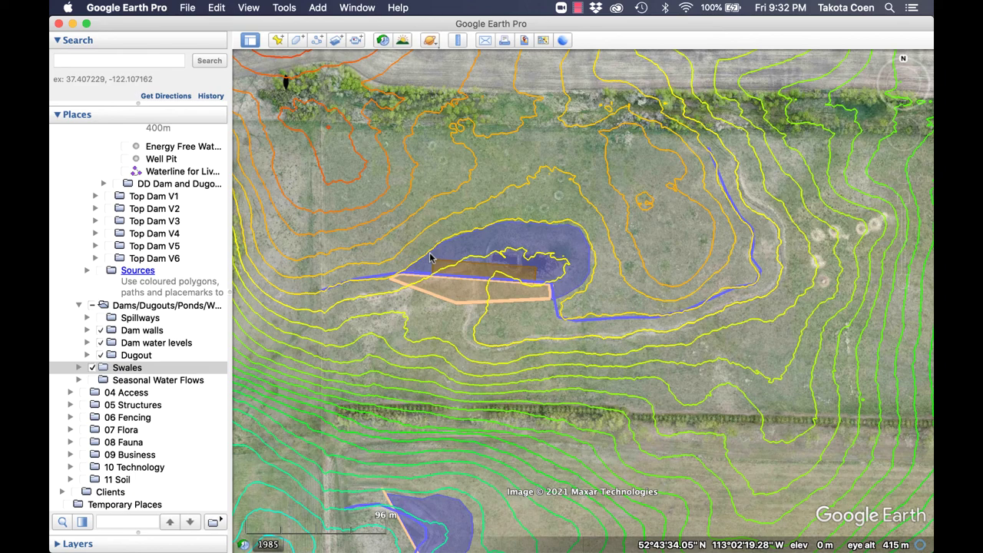
{"action": "left_click_drag", "start_coordinate": [633, 329], "coordinate": [602, 314]}
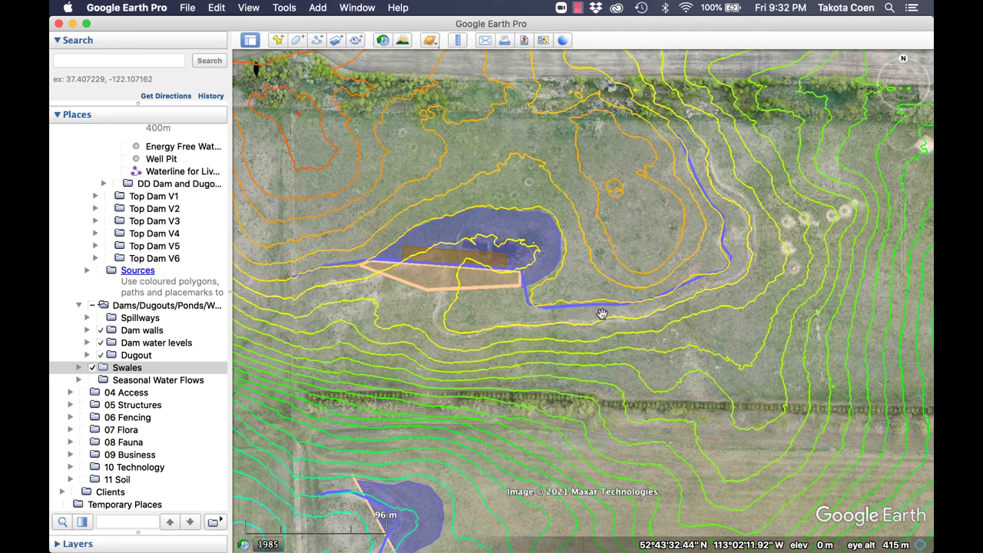
{"action": "scroll", "coordinate": [602, 313], "scroll_direction": "down", "scroll_amount": 5}
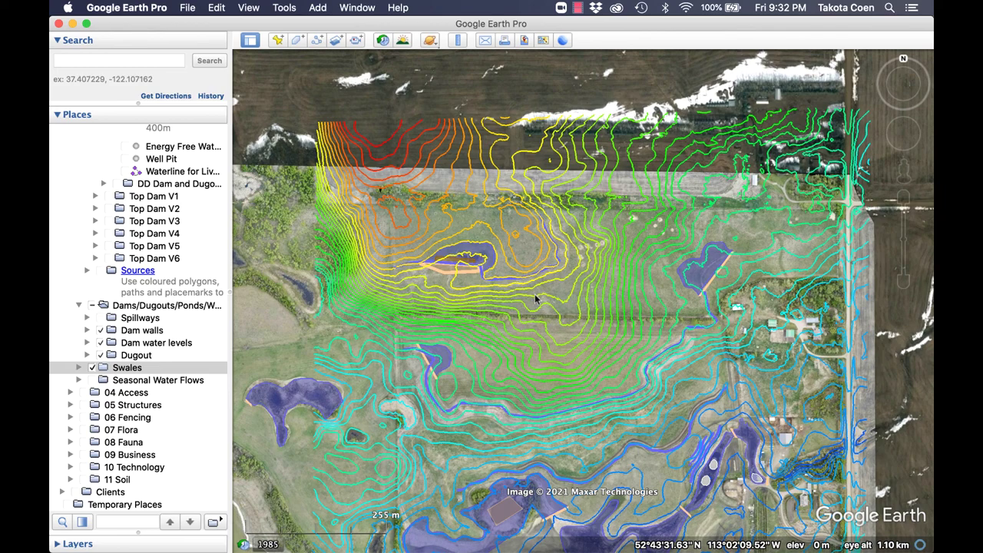
{"action": "left_click_drag", "start_coordinate": [518, 306], "coordinate": [464, 289]}
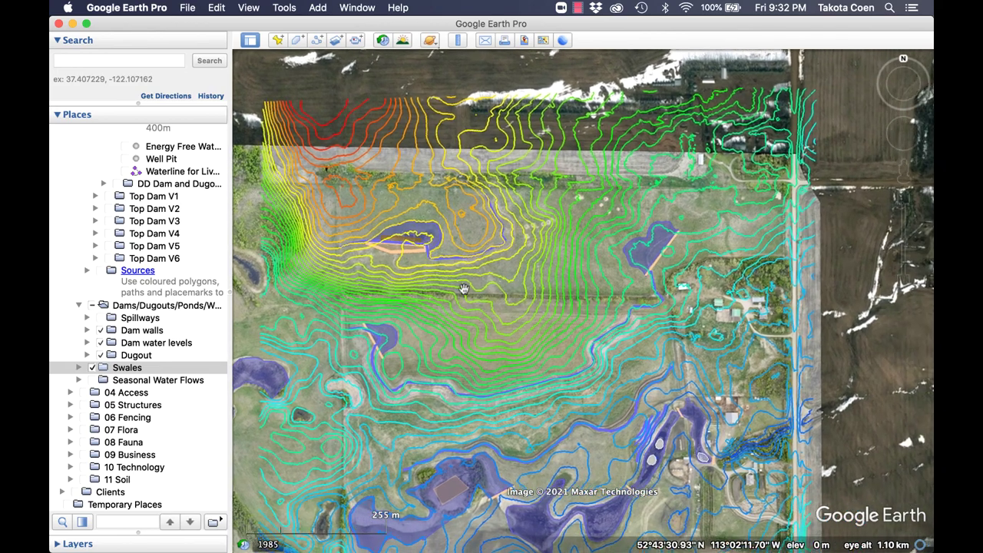
Hide the Swales layer and the entire Dams/Dugouts/Ponds folder.
{"action": "left_click", "coordinate": [92, 368]}
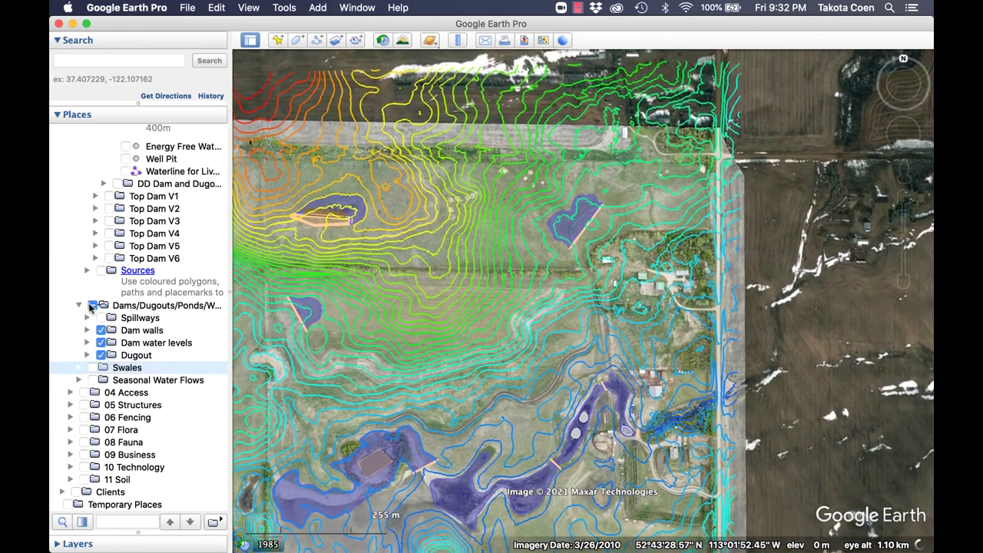
{"action": "left_click", "coordinate": [92, 306]}
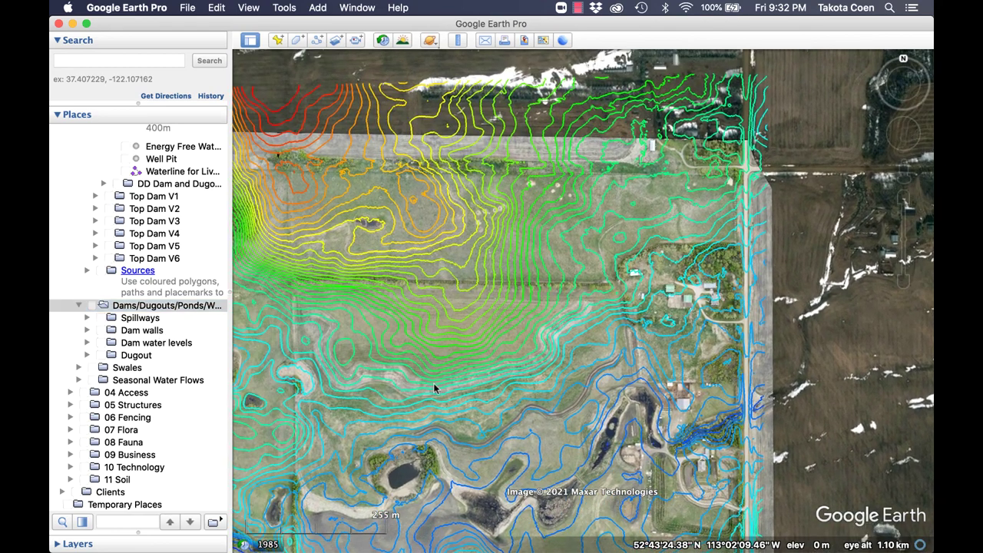
{"action": "scroll", "coordinate": [128, 304], "scroll_direction": "up", "scroll_amount": 10}
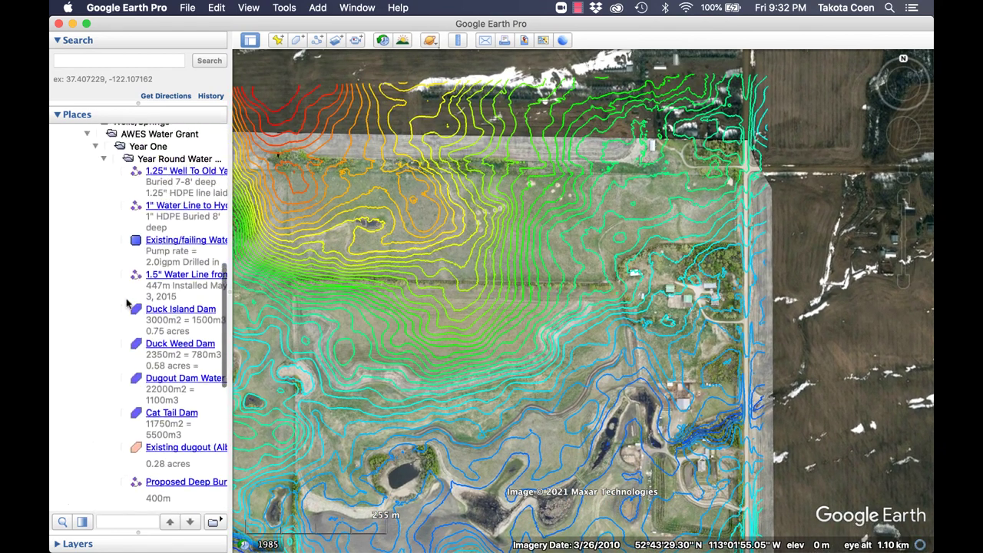
{"action": "scroll", "coordinate": [128, 304], "scroll_direction": "up", "scroll_amount": 15}
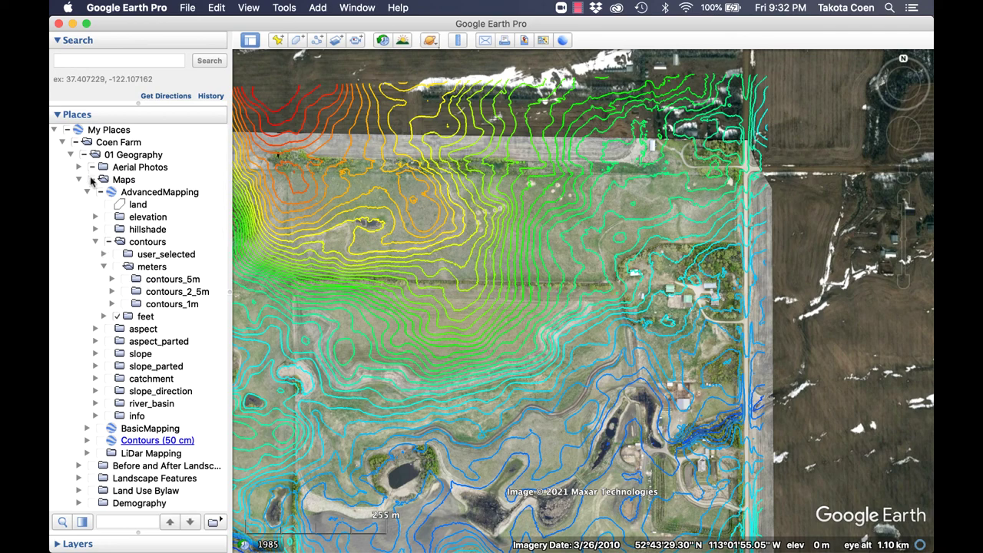
Turn off the contour maps and drone aerial photos, then show only the feet contours.
{"action": "left_click", "coordinate": [91, 182]}
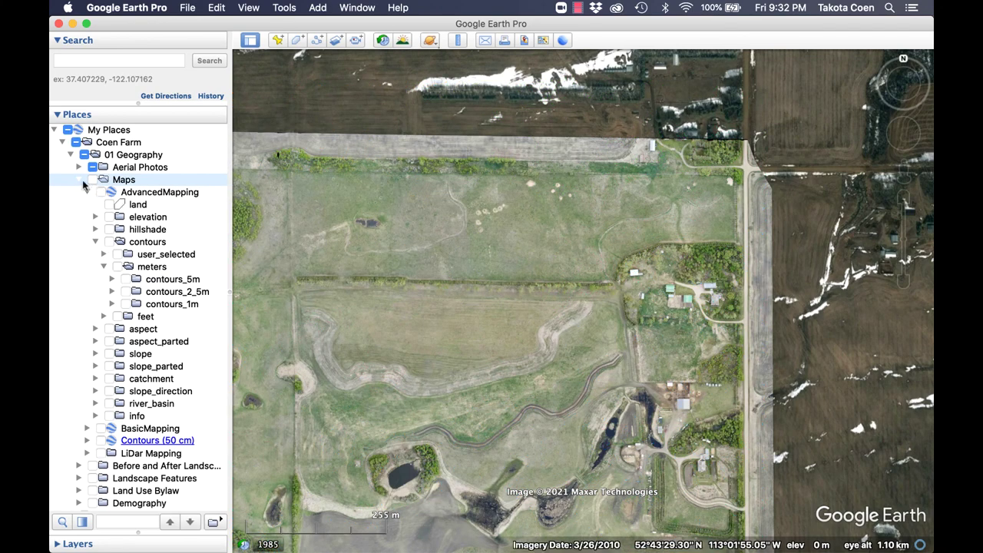
{"action": "left_click", "coordinate": [92, 168]}
{"action": "left_click", "coordinate": [79, 179]}
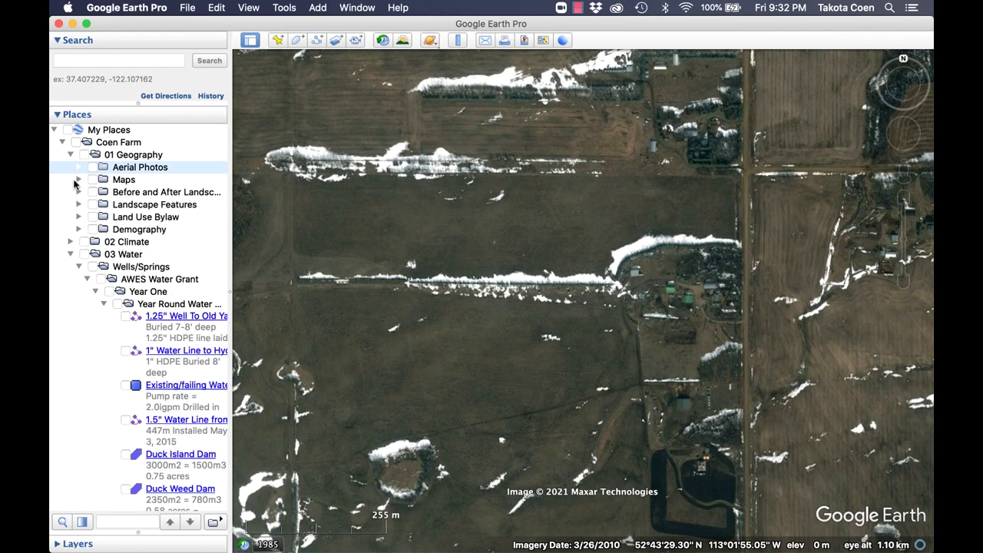
{"action": "left_click_drag", "start_coordinate": [405, 269], "coordinate": [486, 210]}
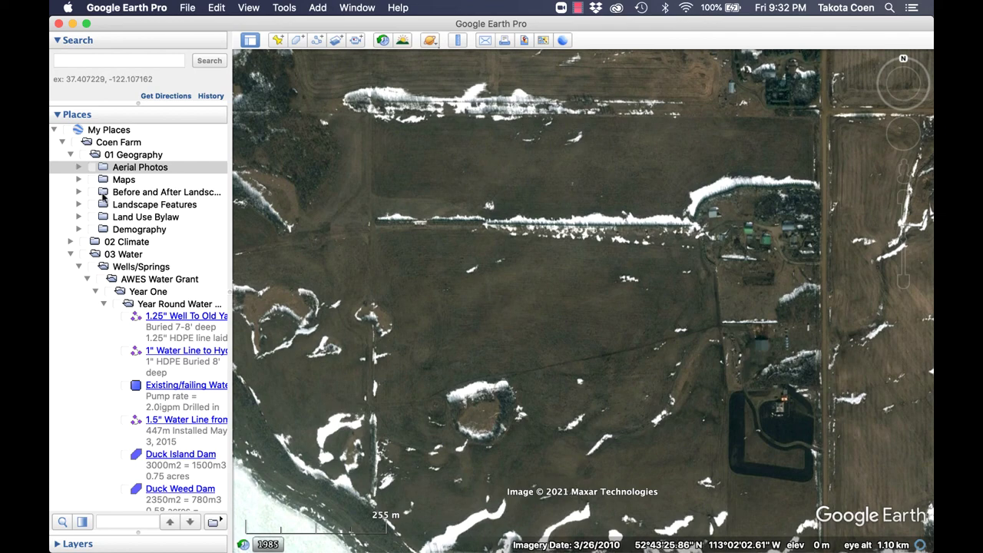
{"action": "left_click", "coordinate": [79, 179]}
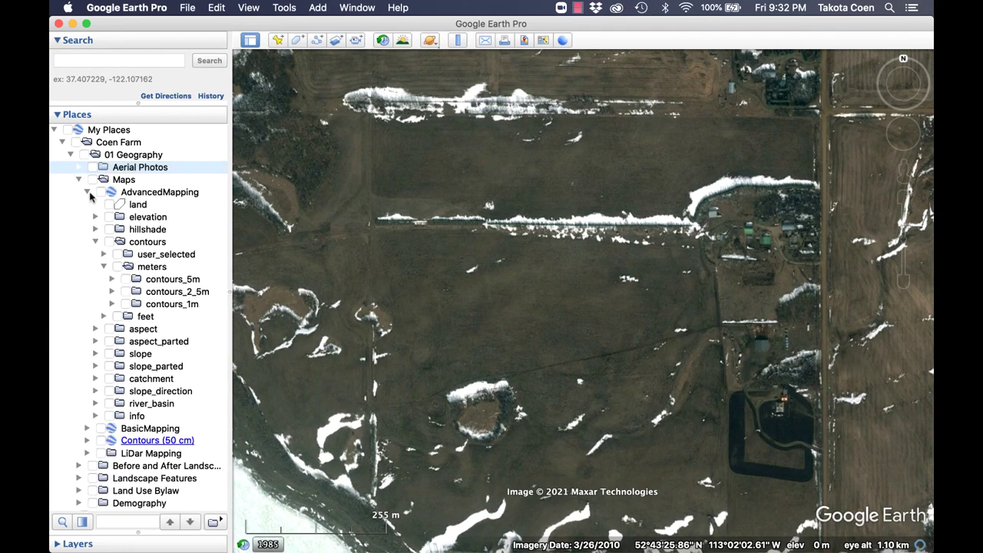
{"action": "left_click", "coordinate": [117, 317]}
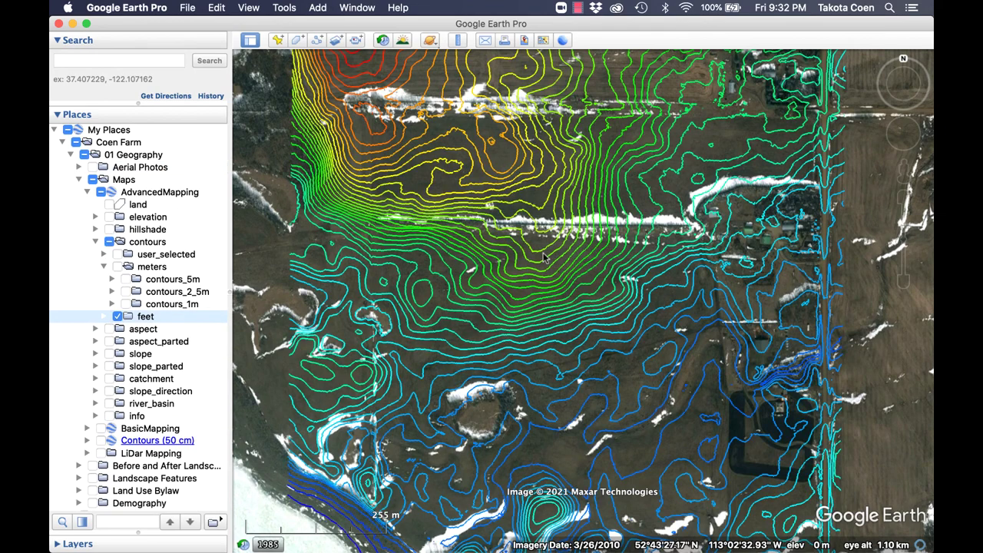
Pan and zoom out across the farm to view the orange-to-blue feet contour lines over the whole property.
{"action": "left_click_drag", "start_coordinate": [598, 275], "coordinate": [598, 291]}
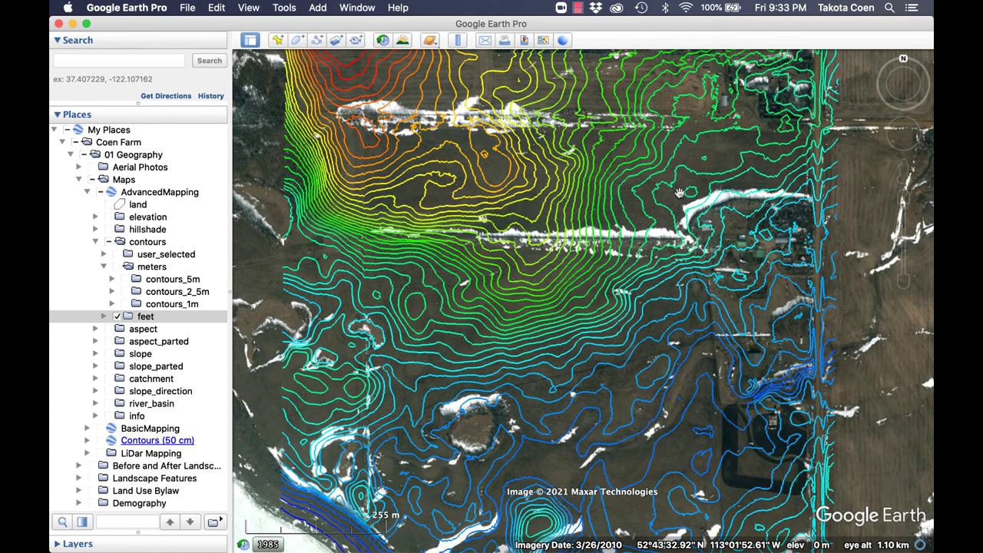
{"action": "scroll", "coordinate": [744, 256], "scroll_direction": "down", "scroll_amount": 3}
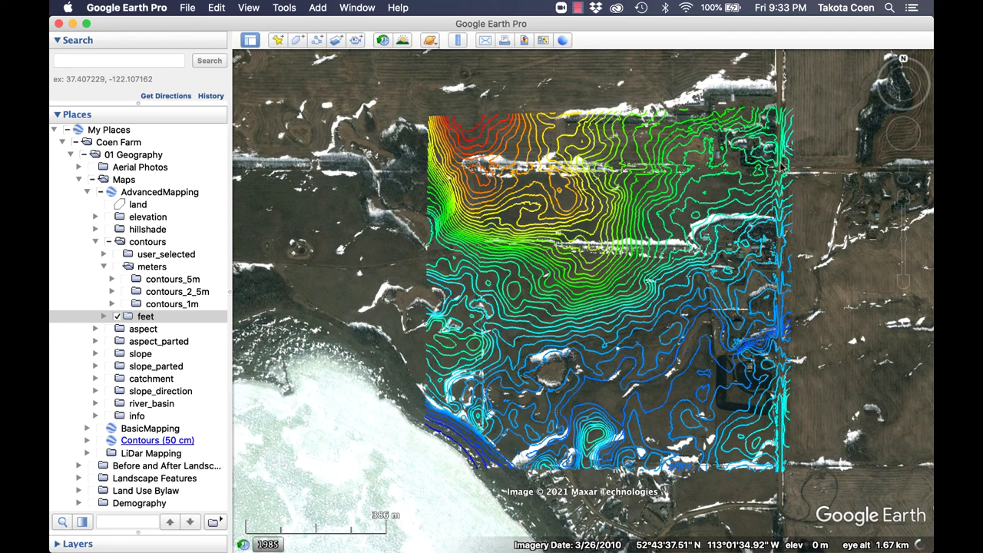
{"action": "scroll", "coordinate": [778, 171], "scroll_direction": "up", "scroll_amount": 2}
{"action": "scroll", "coordinate": [779, 171], "scroll_direction": "up", "scroll_amount": 3}
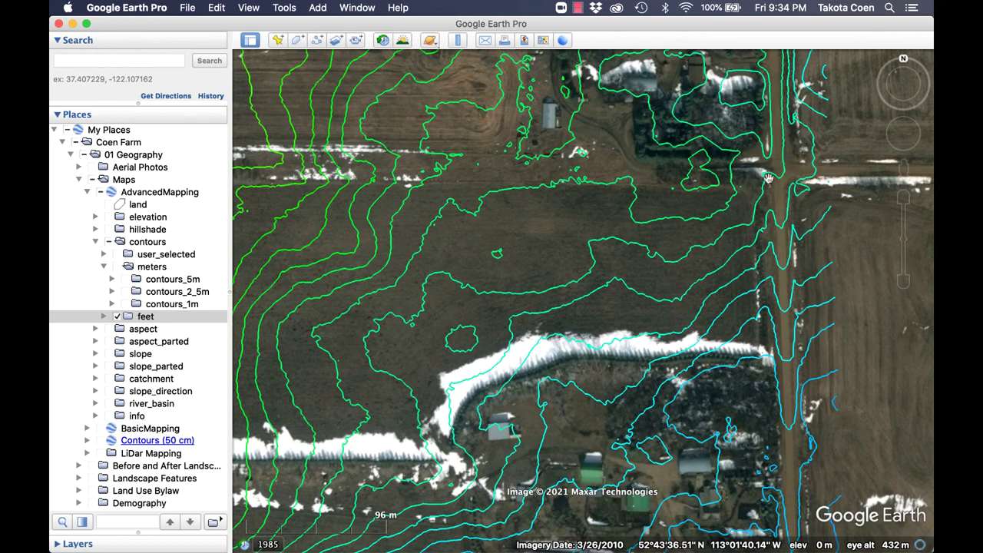
{"action": "left_click_drag", "start_coordinate": [766, 184], "coordinate": [791, 162]}
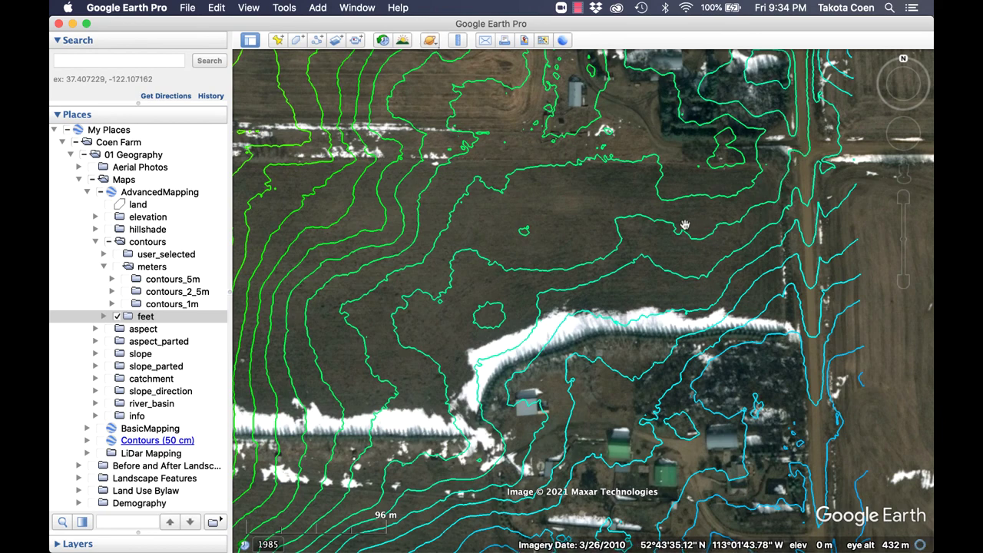
{"action": "left_click_drag", "start_coordinate": [612, 255], "coordinate": [631, 200]}
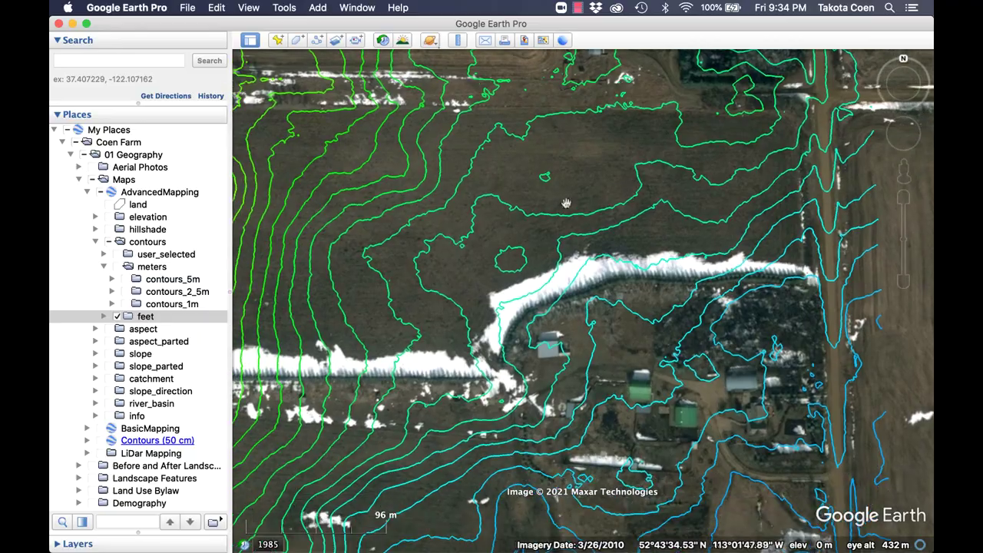
{"action": "scroll", "coordinate": [566, 202], "scroll_direction": "down", "scroll_amount": 5}
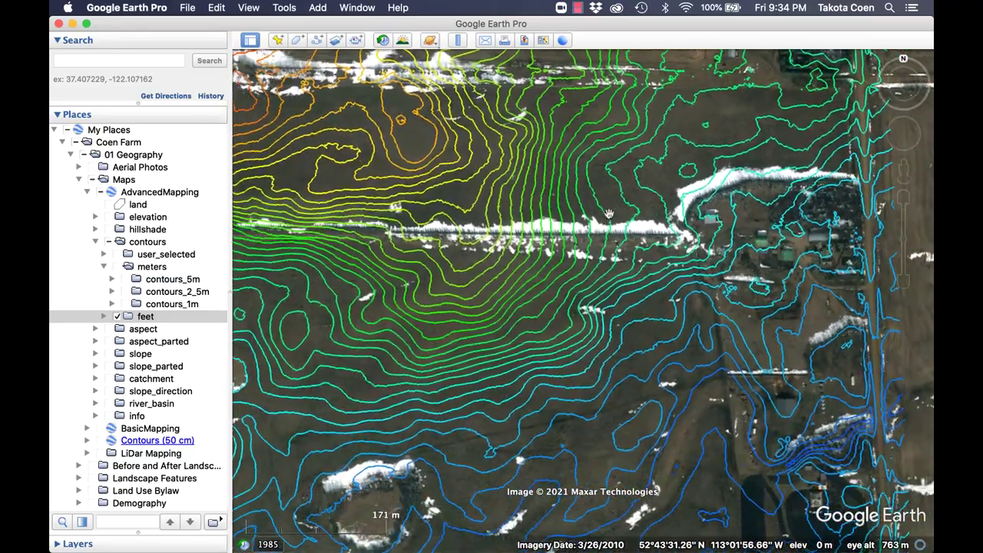
{"action": "scroll", "coordinate": [609, 214], "scroll_direction": "down", "scroll_amount": 4}
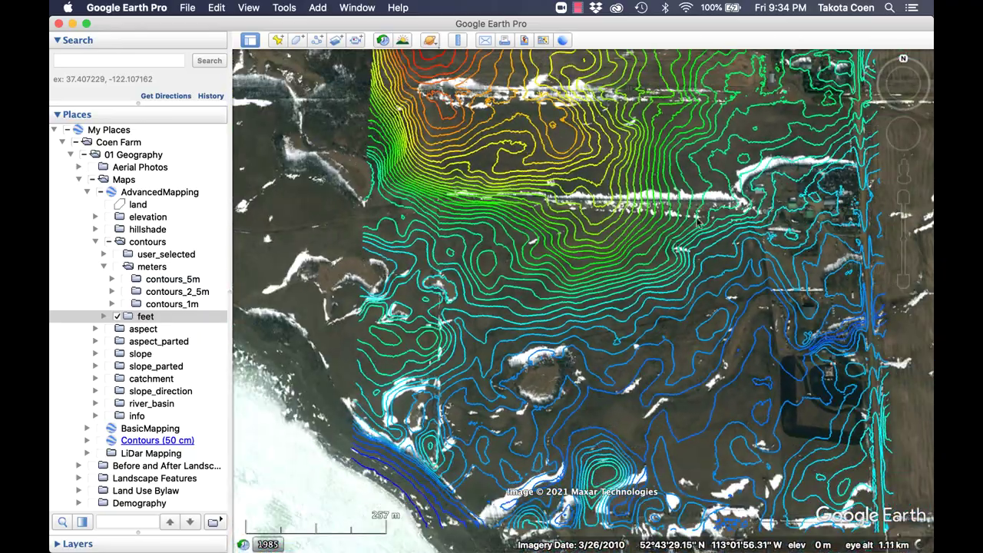
Check the Get Info details of the 2576.0 contour line, then close them without changes.
{"action": "right_click", "coordinate": [720, 215]}
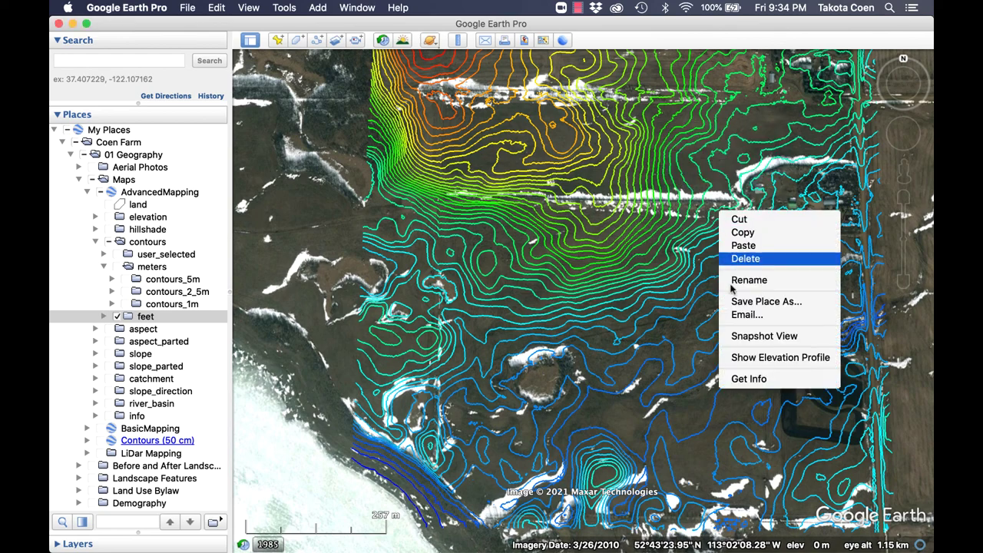
{"action": "left_click", "coordinate": [748, 379]}
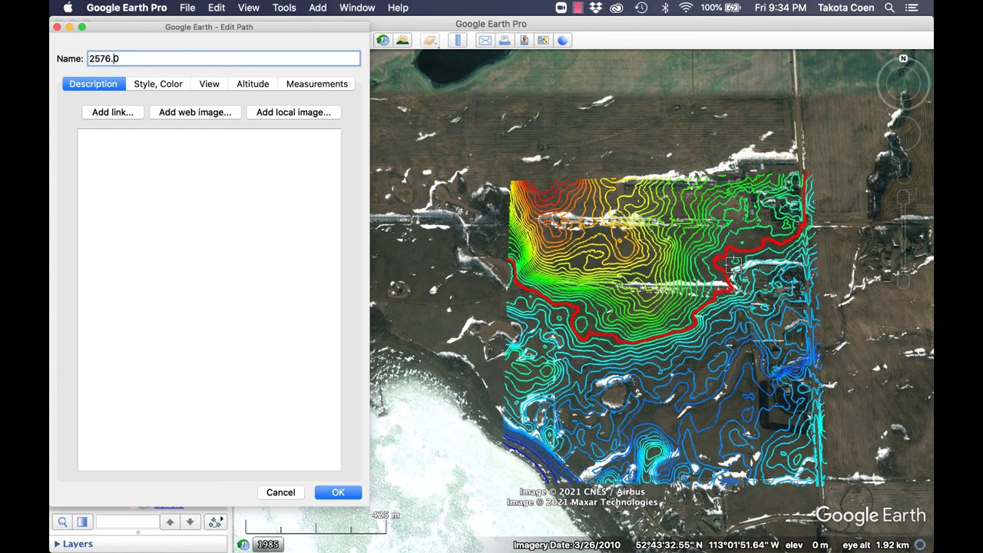
{"action": "scroll", "coordinate": [726, 278], "scroll_direction": "up", "scroll_amount": 5}
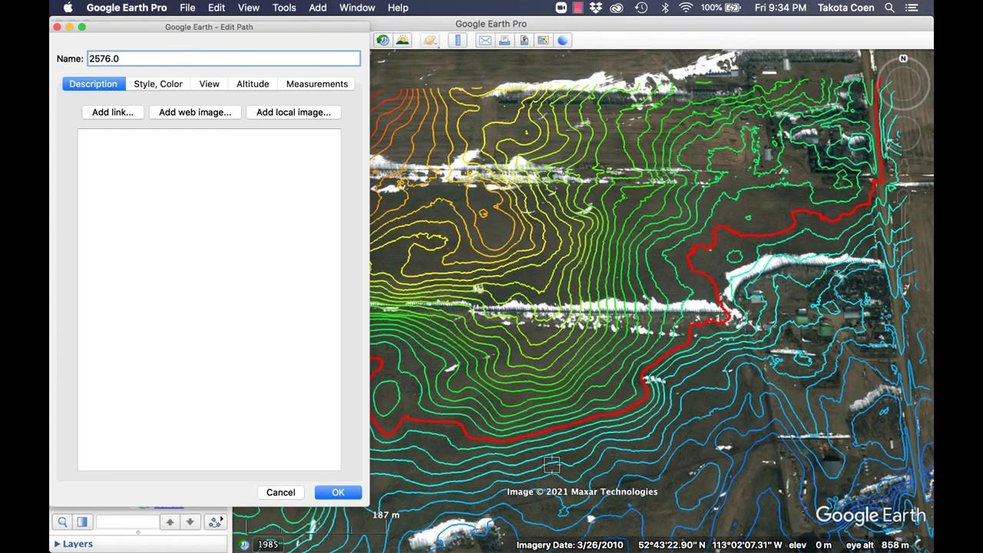
{"action": "scroll", "coordinate": [658, 394], "scroll_direction": "down", "scroll_amount": 3}
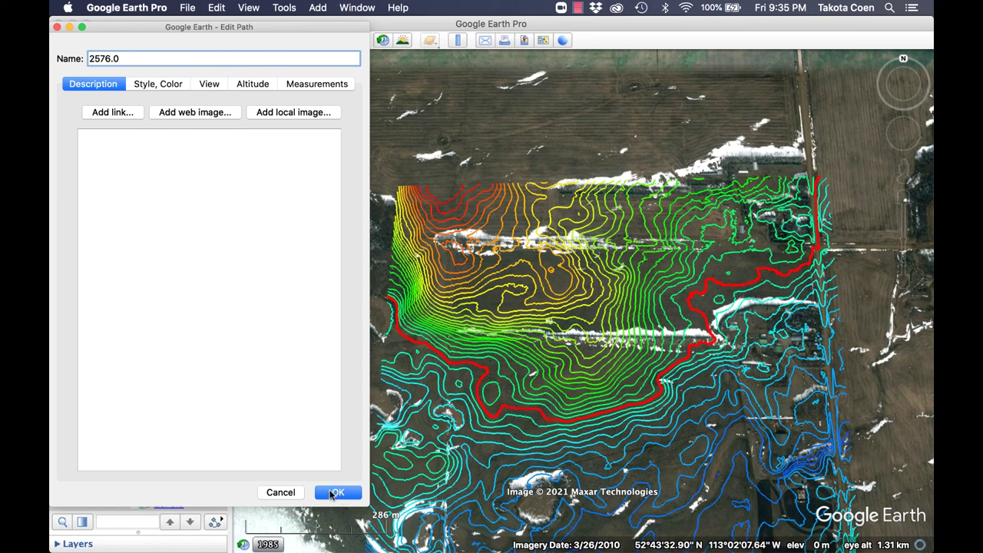
{"action": "left_click", "coordinate": [292, 492]}
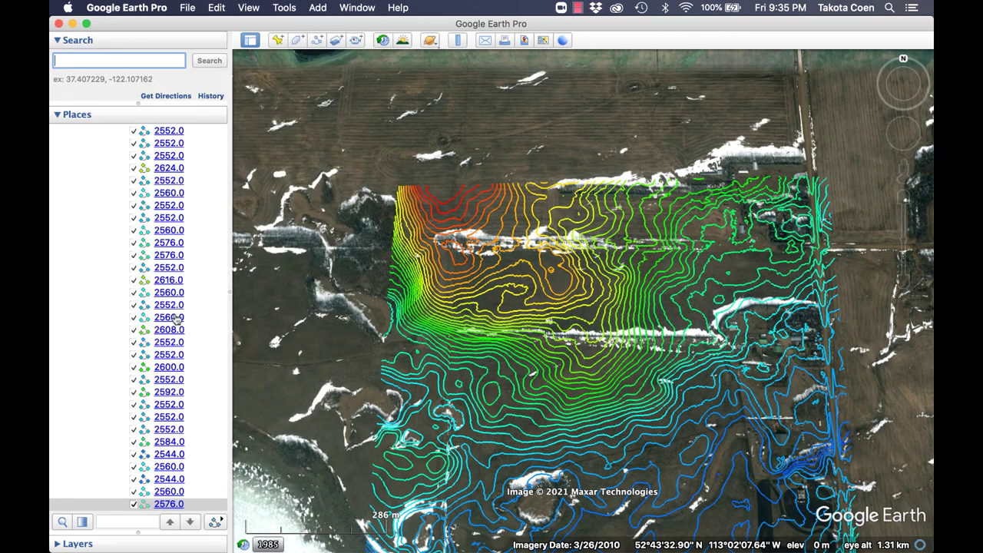
Collapse the contours_8ft and contours_16ft line lists in Places.
{"action": "scroll", "coordinate": [176, 319], "scroll_direction": "up", "scroll_amount": 15}
{"action": "scroll", "coordinate": [175, 318], "scroll_direction": "up", "scroll_amount": 5}
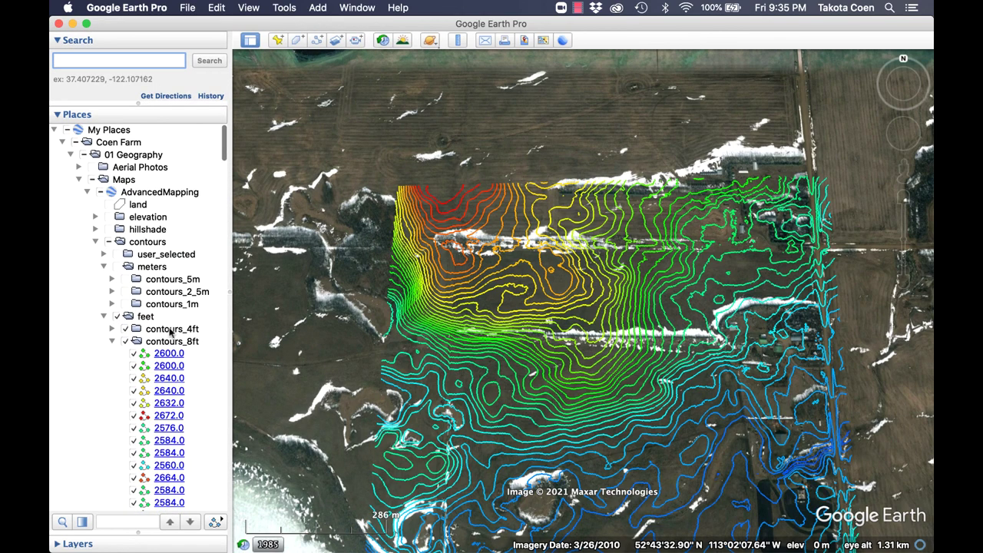
{"action": "left_click", "coordinate": [112, 342]}
{"action": "left_click", "coordinate": [112, 353]}
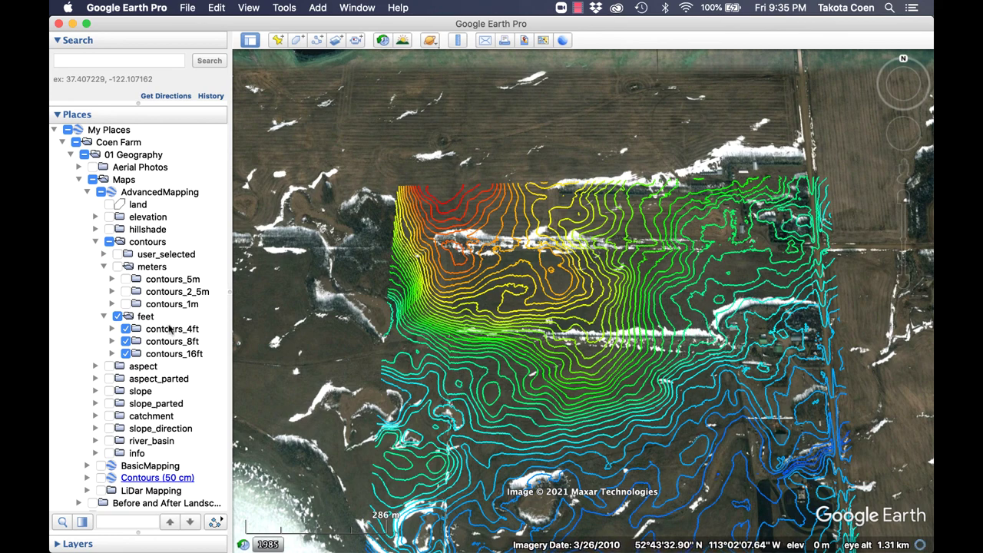
{"action": "left_click", "coordinate": [109, 391]}
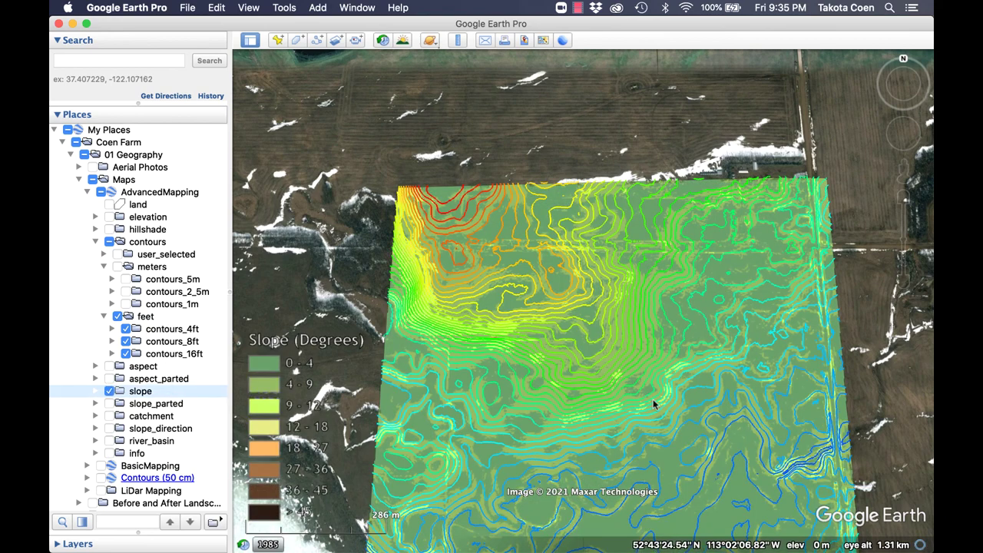
{"action": "right_click", "coordinate": [703, 324]}
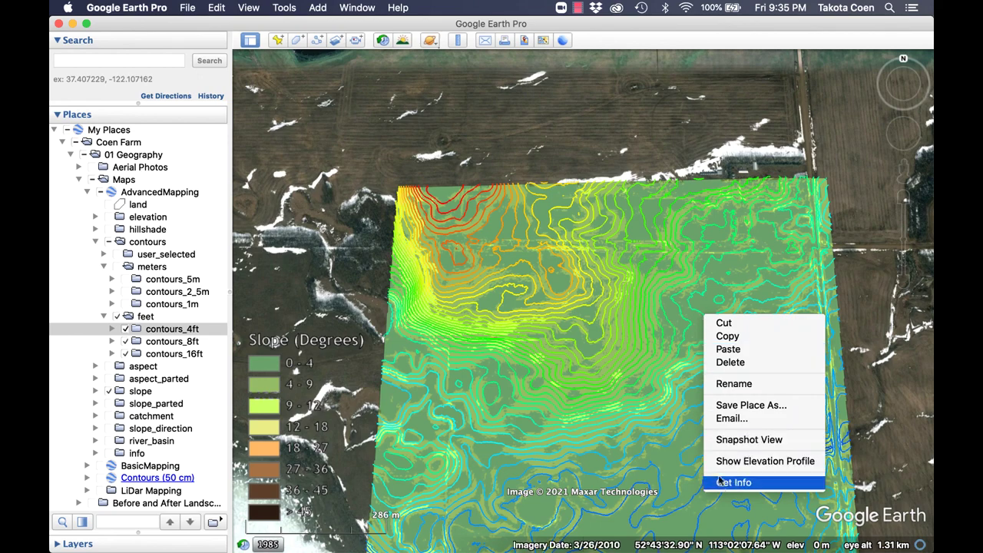
{"action": "left_click", "coordinate": [723, 483]}
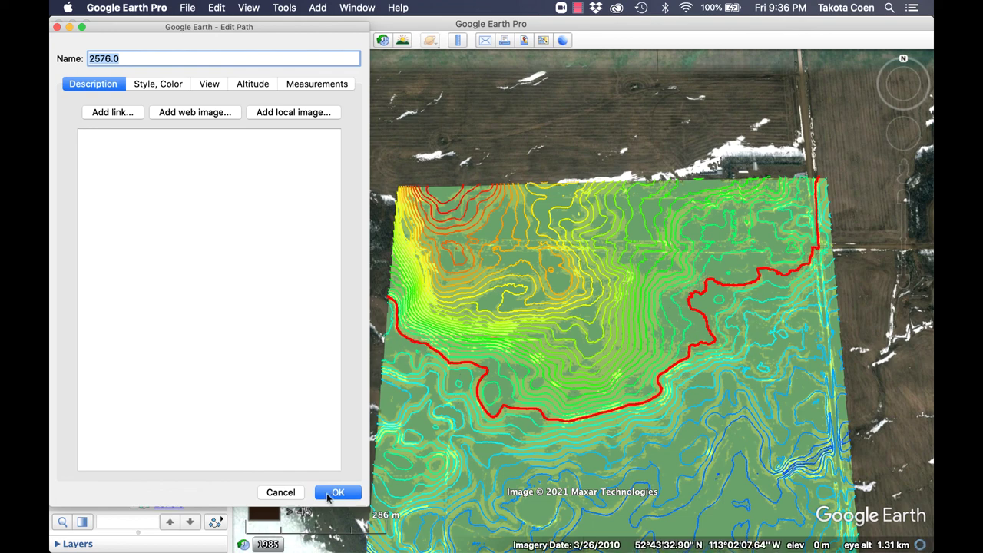
{"action": "left_click", "coordinate": [281, 493]}
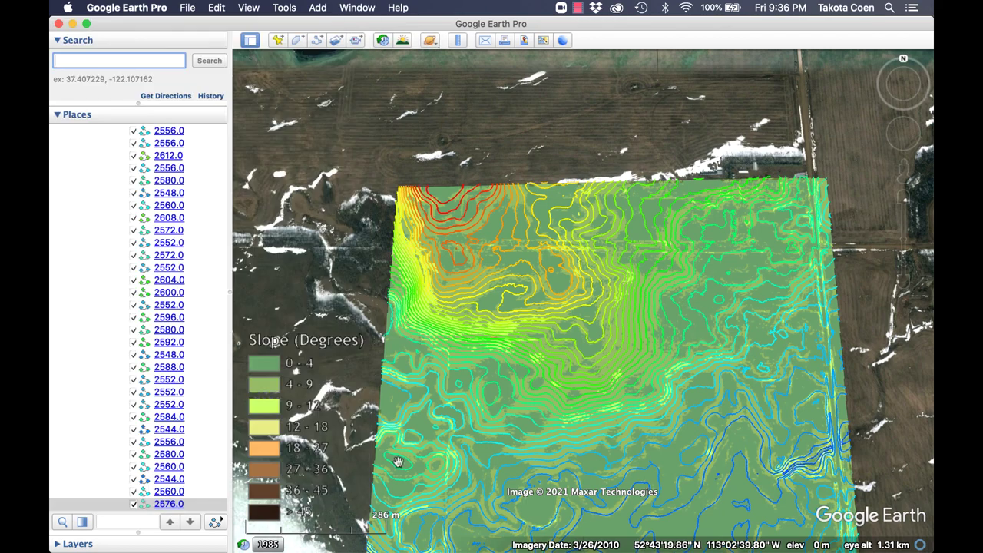
{"action": "scroll", "coordinate": [179, 240], "scroll_direction": "up", "scroll_amount": 1}
{"action": "scroll", "coordinate": [179, 239], "scroll_direction": "up", "scroll_amount": 10}
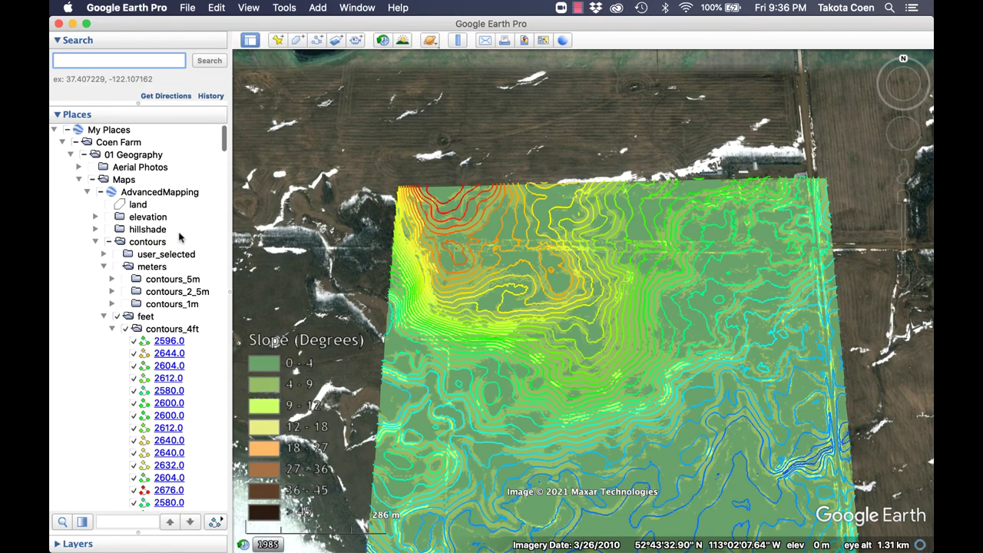
{"action": "left_click", "coordinate": [113, 329]}
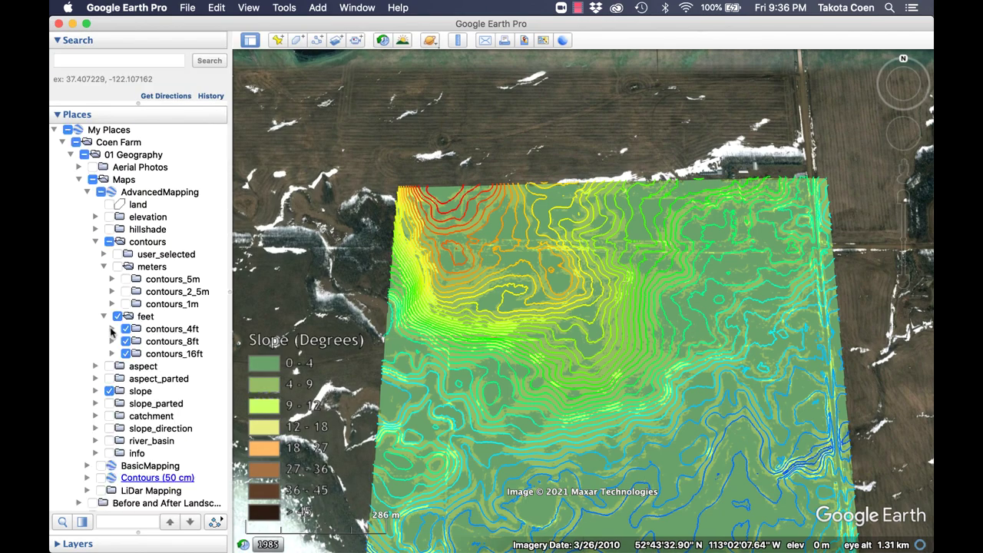
{"action": "left_click", "coordinate": [110, 391]}
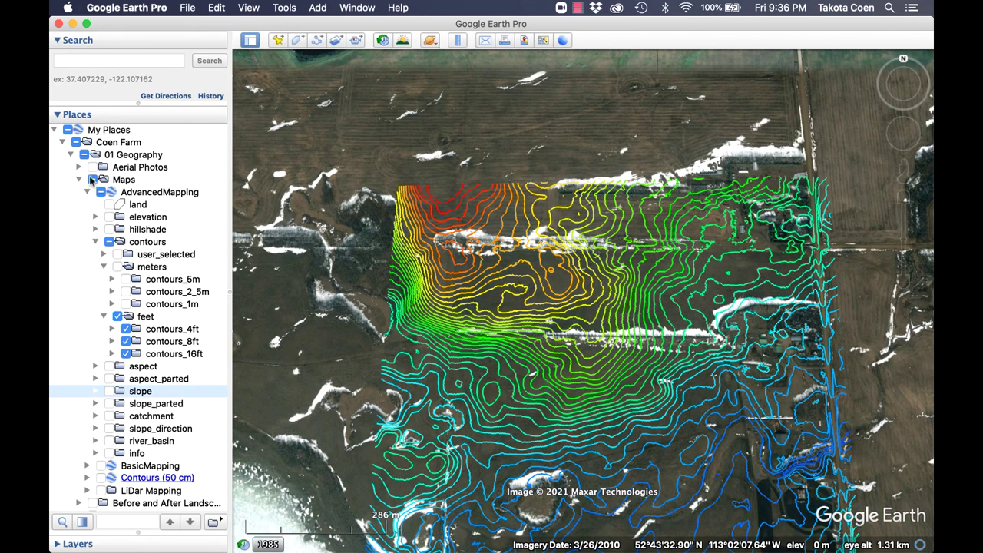
Turn on the May 23, 2019 aerial photo under Aerial Photos and frame it over the farm.
{"action": "left_click", "coordinate": [79, 168]}
{"action": "left_click", "coordinate": [101, 192]}
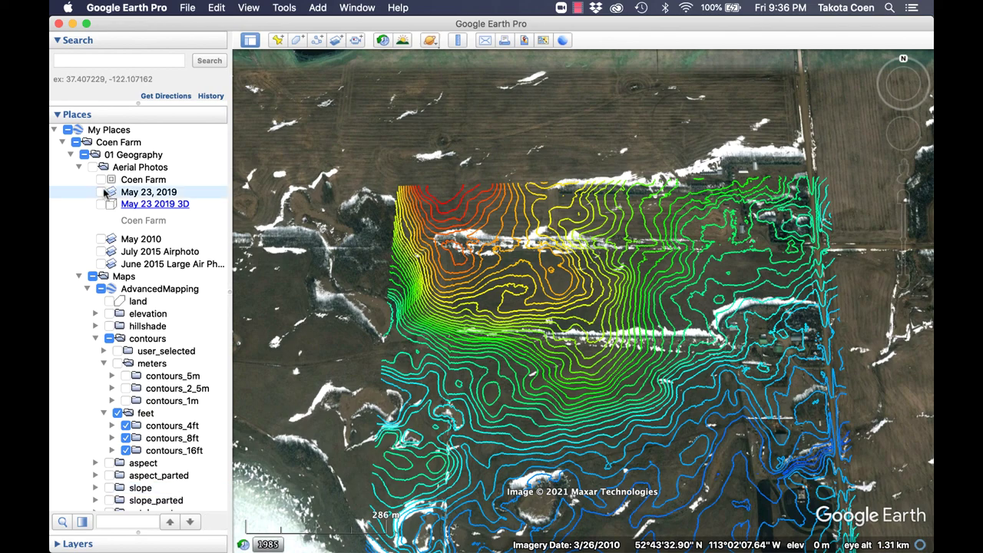
{"action": "double_click", "coordinate": [710, 352]}
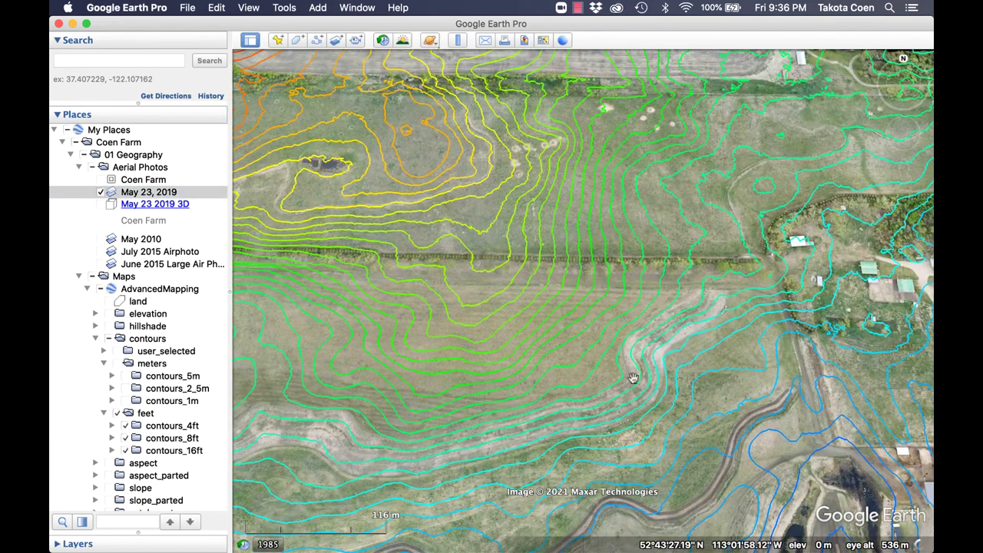
{"action": "left_click_drag", "start_coordinate": [523, 431], "coordinate": [658, 422]}
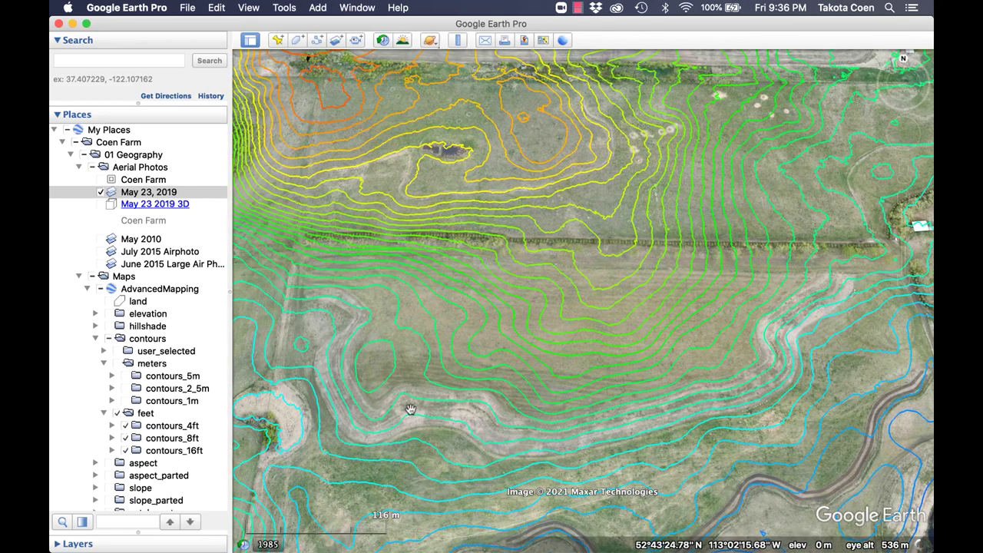
{"action": "scroll", "coordinate": [498, 395], "scroll_direction": "down", "scroll_amount": 3}
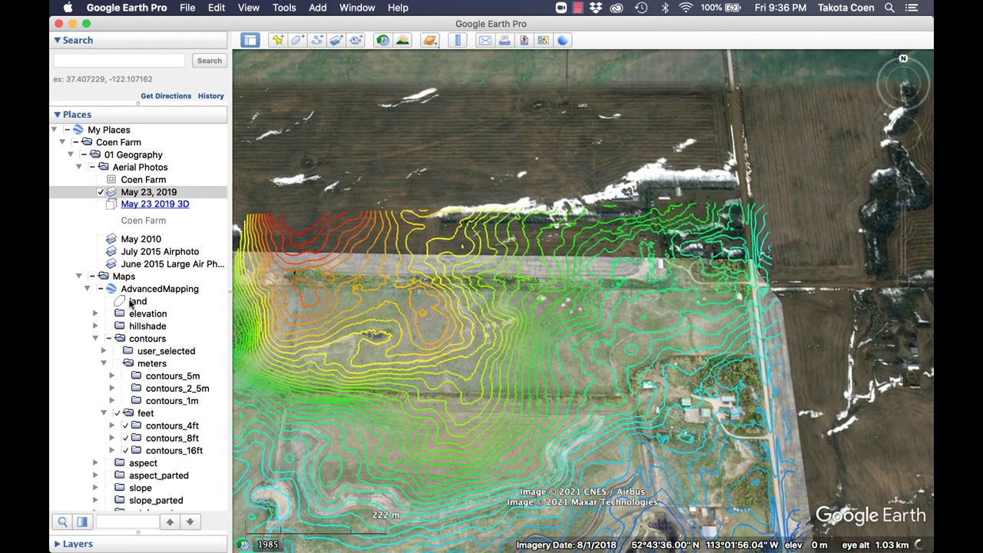
{"action": "scroll", "coordinate": [149, 370], "scroll_direction": "down", "scroll_amount": 10}
{"action": "scroll", "coordinate": [123, 386], "scroll_direction": "down", "scroll_amount": 4}
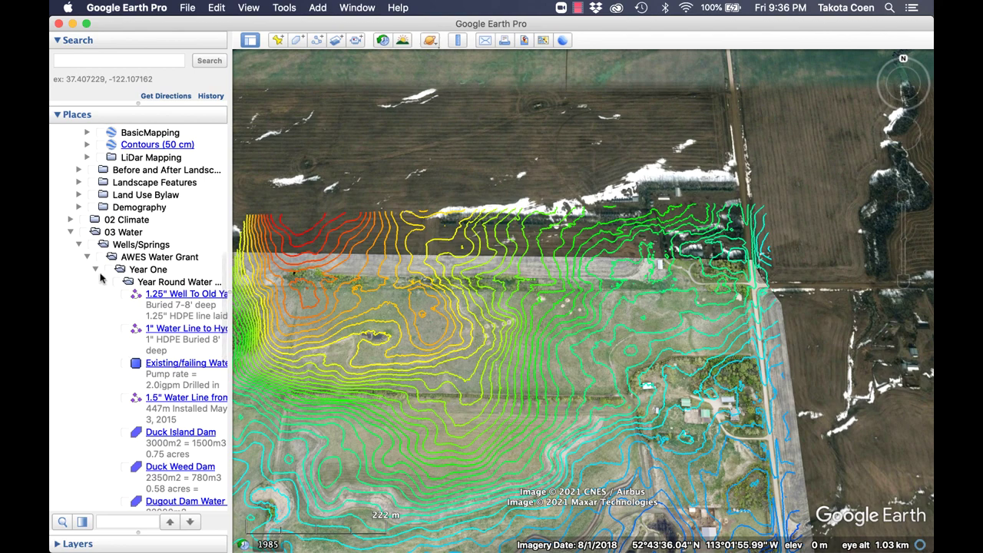
Under 03 Water, show Swales, Dugout, Dam water levels and Dam walls, leaving Spillways off.
{"action": "left_click", "coordinate": [79, 245]}
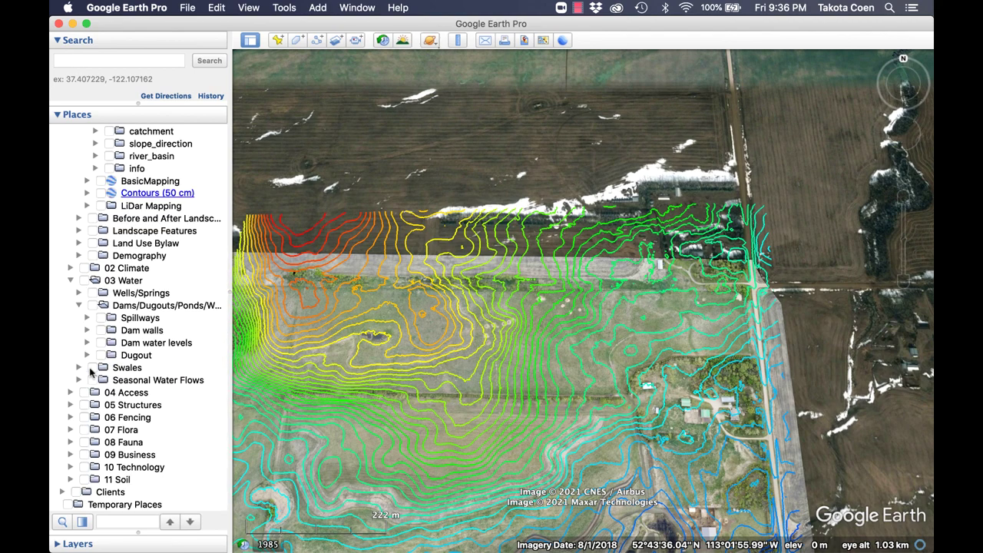
{"action": "left_click", "coordinate": [92, 367]}
{"action": "left_click", "coordinate": [101, 355]}
{"action": "left_click", "coordinate": [101, 343]}
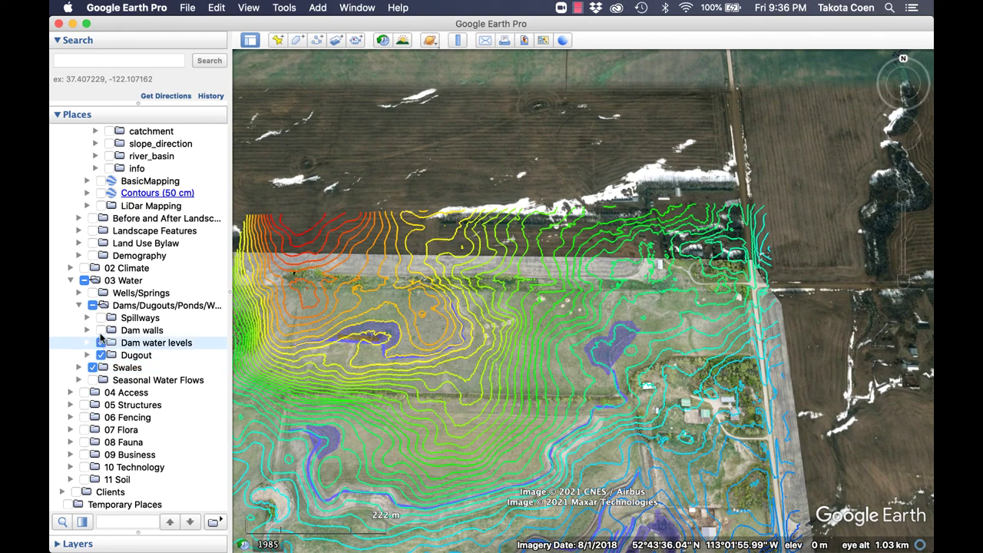
{"action": "left_click", "coordinate": [100, 330]}
{"action": "left_click", "coordinate": [101, 318]}
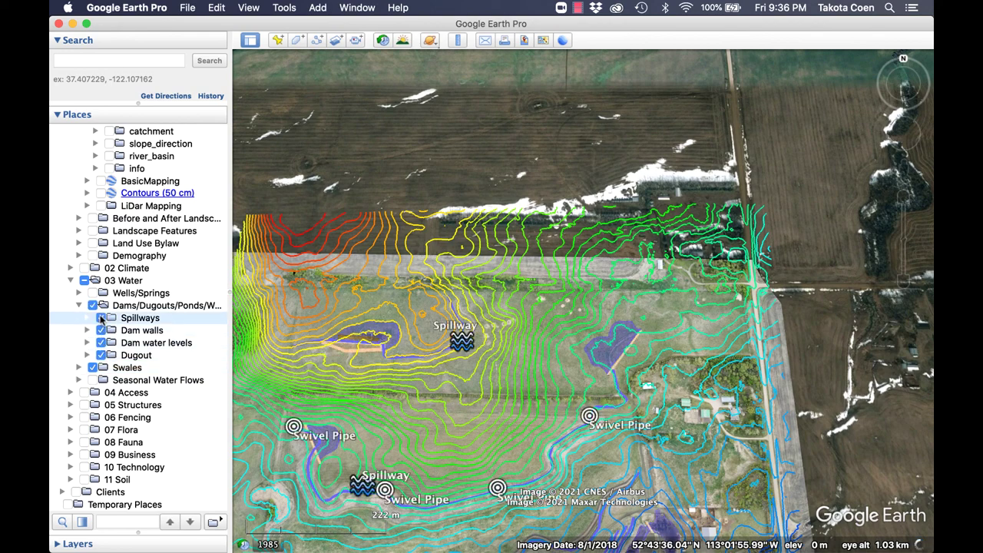
{"action": "left_click", "coordinate": [101, 318]}
{"action": "left_click_drag", "start_coordinate": [478, 392], "coordinate": [501, 323]}
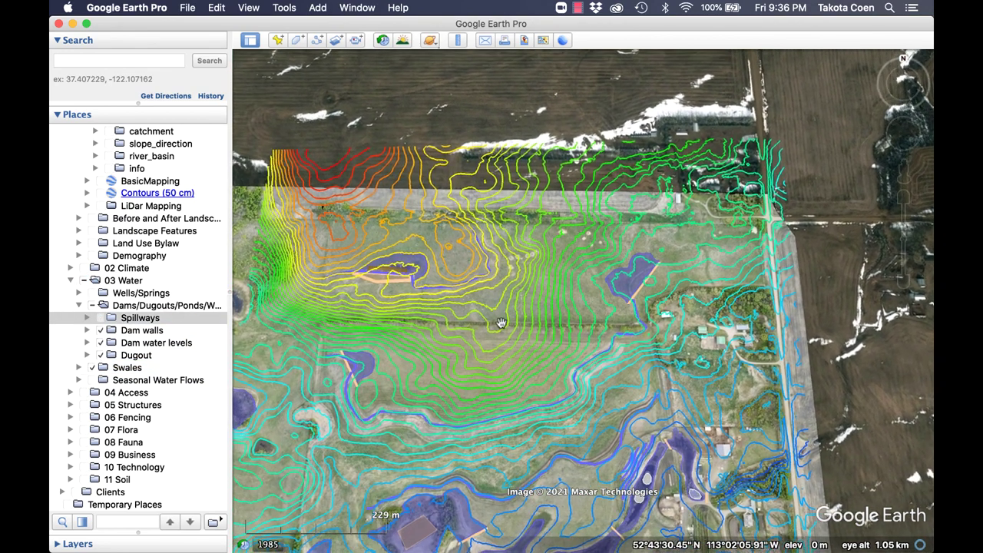
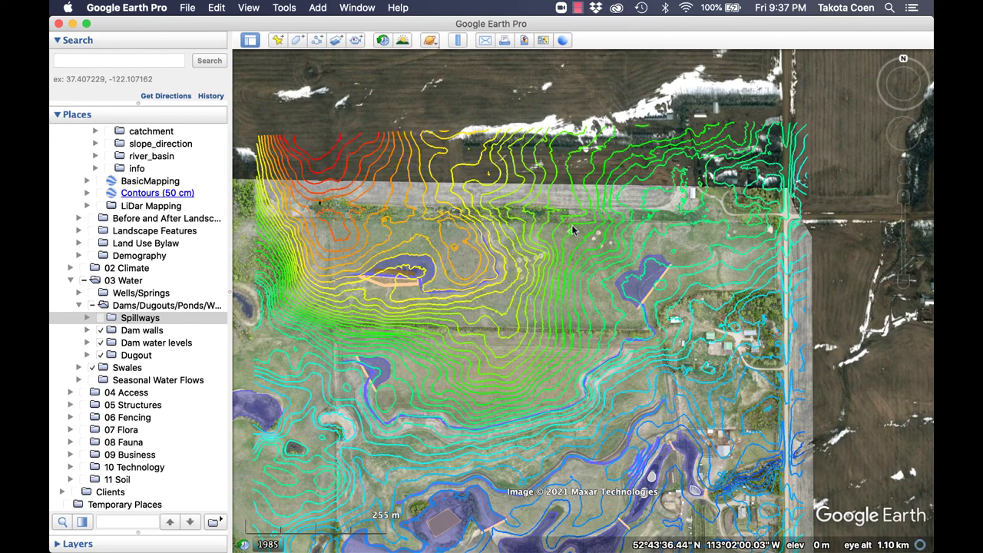
Centre the upper-field dam pond and zoom in close on its dugout and dam wall.
{"action": "left_click_drag", "start_coordinate": [510, 282], "coordinate": [562, 306]}
{"action": "scroll", "coordinate": [387, 291], "scroll_direction": "up", "scroll_amount": 5}
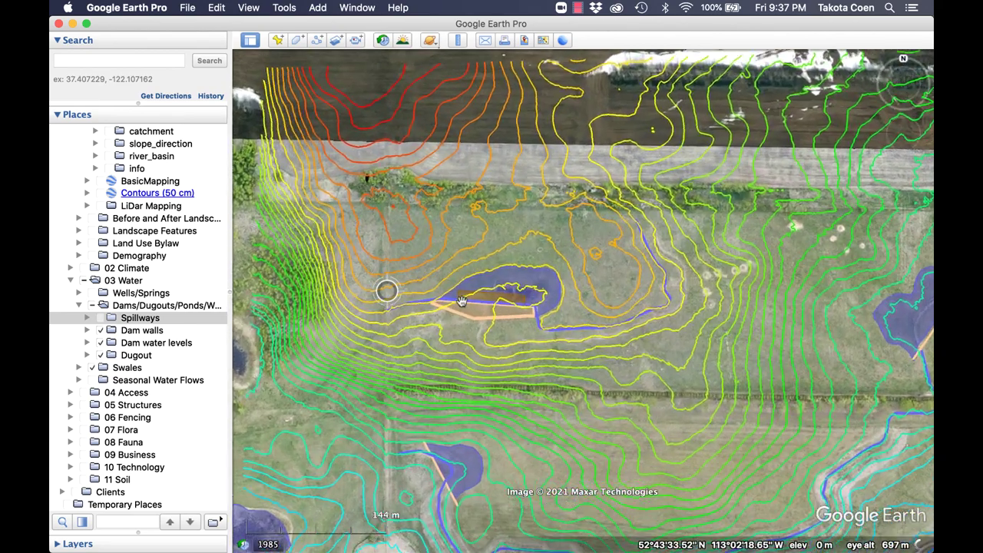
{"action": "scroll", "coordinate": [550, 315], "scroll_direction": "up", "scroll_amount": 1}
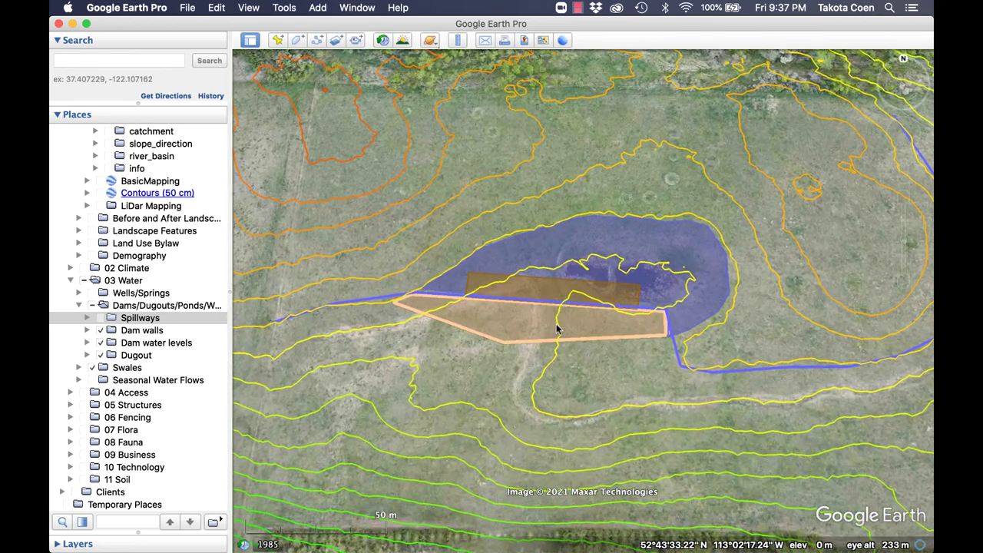
{"action": "scroll", "coordinate": [558, 325], "scroll_direction": "up", "scroll_amount": 1}
{"action": "scroll", "coordinate": [570, 307], "scroll_direction": "down", "scroll_amount": 2}
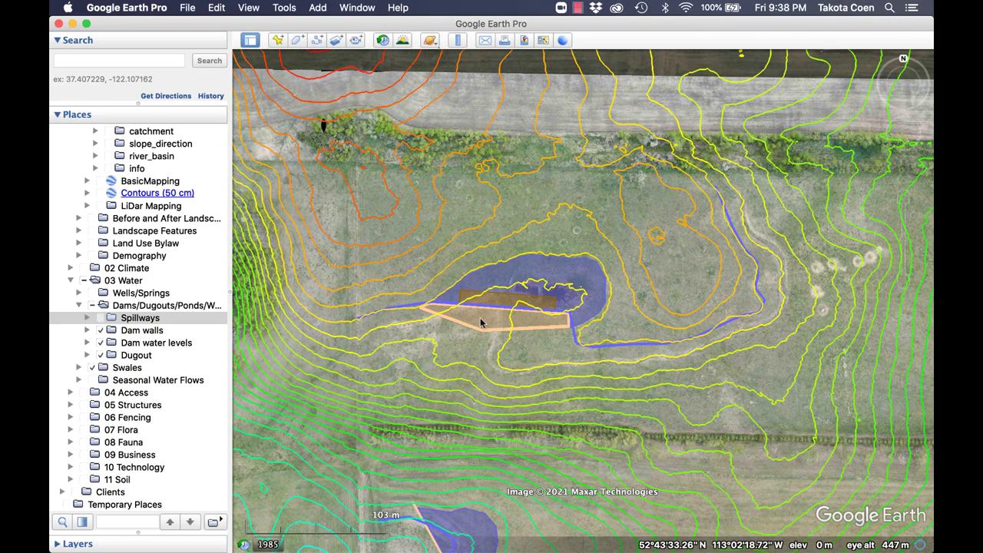
{"action": "scroll", "coordinate": [551, 331], "scroll_direction": "down", "scroll_amount": 3}
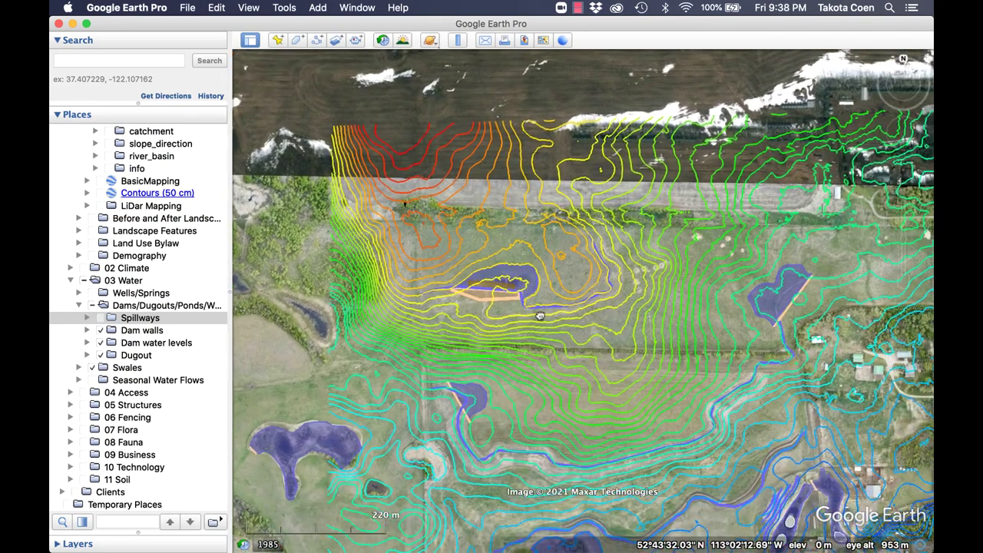
{"action": "left_click_drag", "start_coordinate": [541, 316], "coordinate": [448, 242]}
{"action": "scroll", "coordinate": [534, 312], "scroll_direction": "up", "scroll_amount": 1}
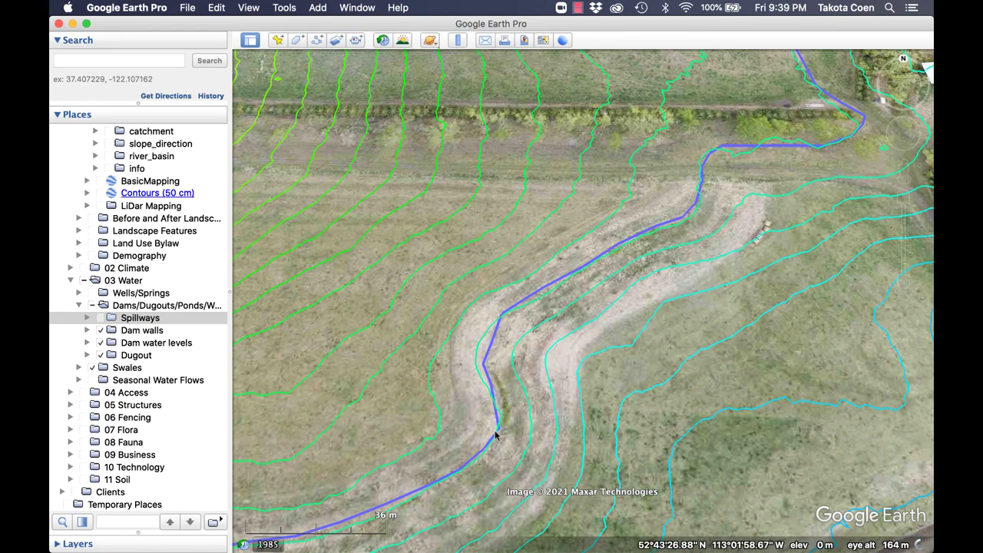
{"action": "left_click_drag", "start_coordinate": [492, 442], "coordinate": [470, 312]}
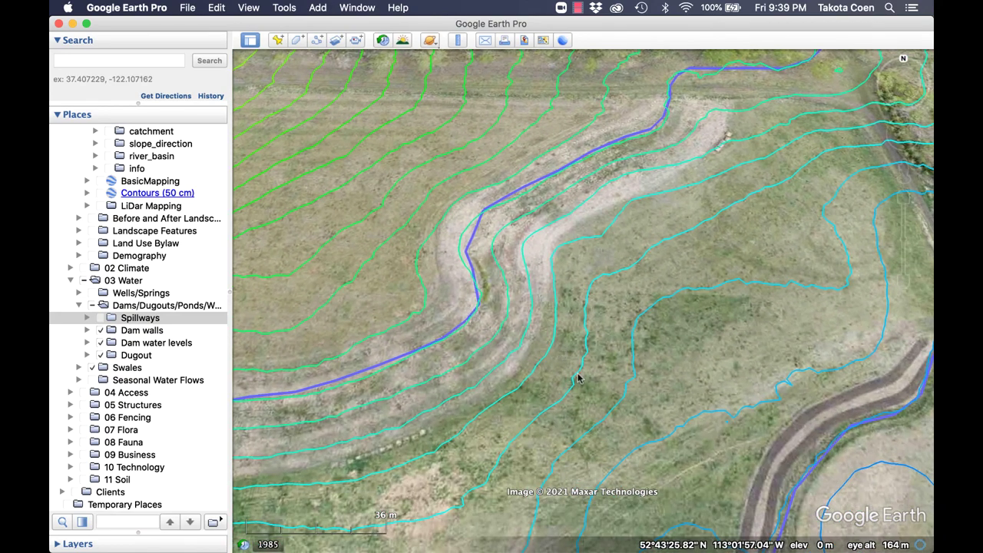
{"action": "left_click_drag", "start_coordinate": [577, 374], "coordinate": [546, 312]}
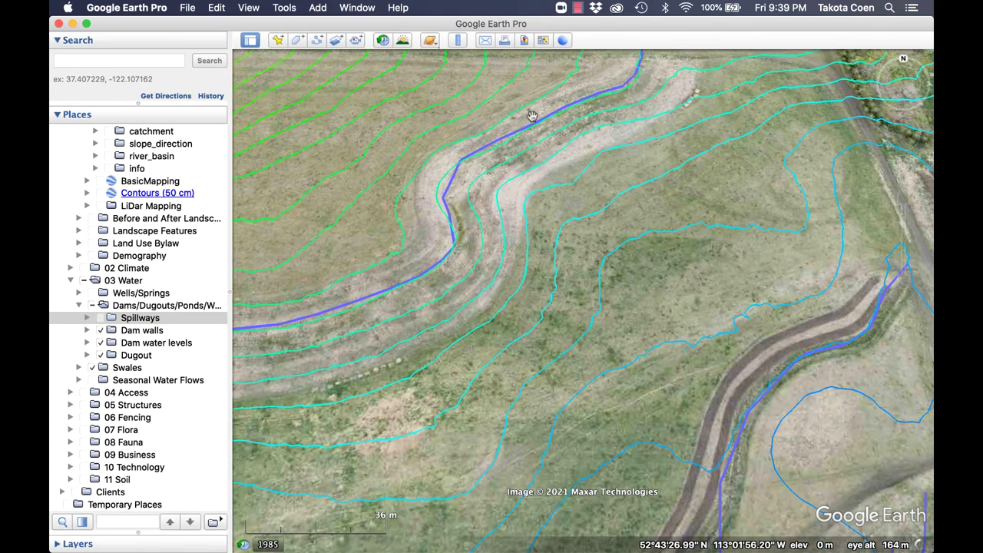
{"action": "left_click_drag", "start_coordinate": [714, 500], "coordinate": [578, 272]}
{"action": "scroll", "coordinate": [578, 273], "scroll_direction": "down", "scroll_amount": 5}
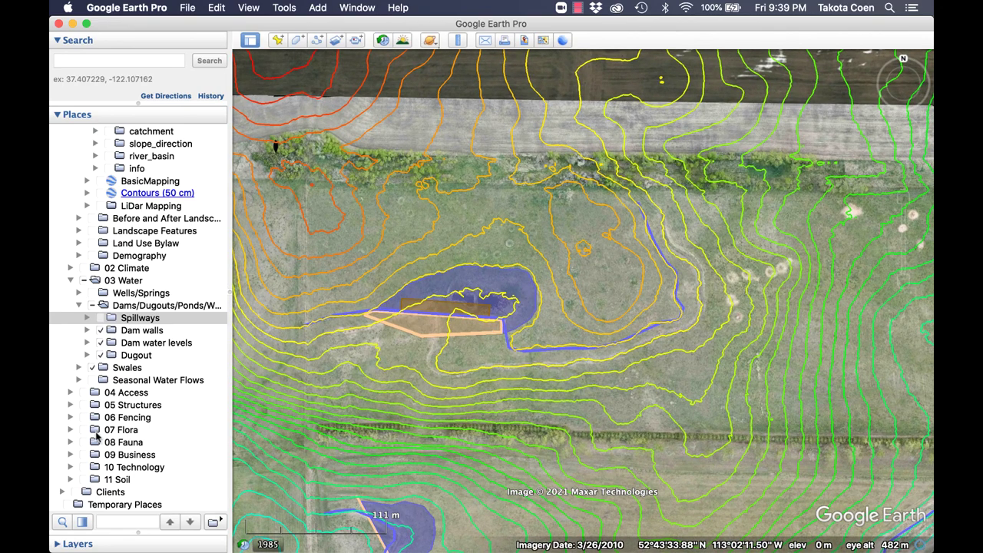
Zoom out and pan to bring the southern dam ponds, dugouts and swale into view.
{"action": "scroll", "coordinate": [430, 407], "scroll_direction": "down", "scroll_amount": 3}
{"action": "left_click_drag", "start_coordinate": [450, 412], "coordinate": [418, 237]}
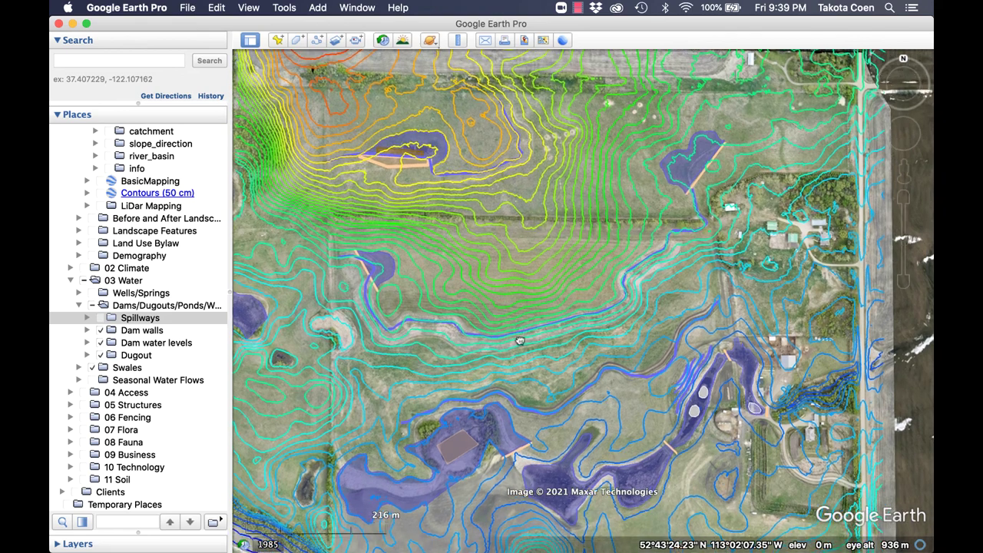
{"action": "left_click_drag", "start_coordinate": [520, 341], "coordinate": [525, 298]}
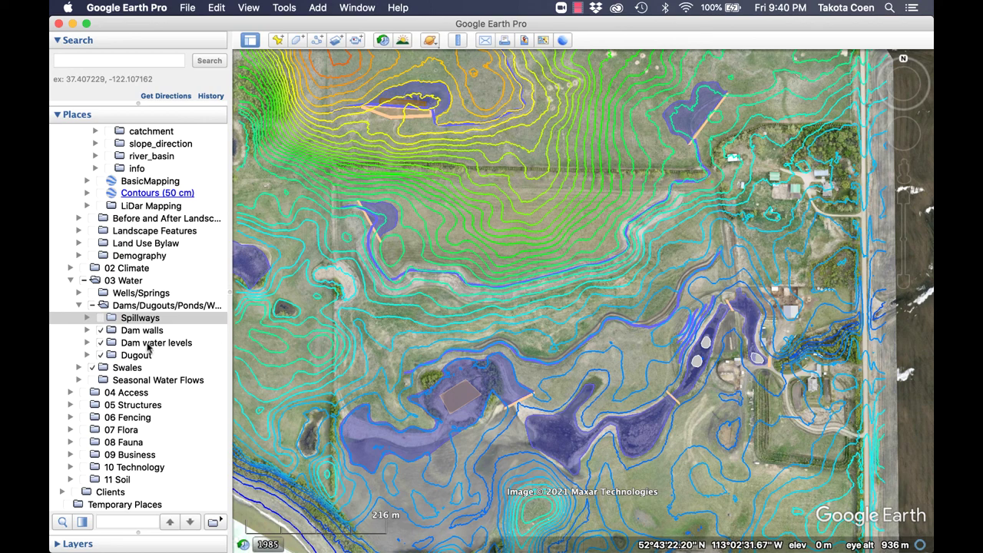
Show the 04 Access roads, tracks and foot paths with 07 Flora and Zone Maps turned off.
{"action": "left_click", "coordinate": [84, 430]}
{"action": "scroll", "coordinate": [568, 371], "scroll_direction": "down", "scroll_amount": 3}
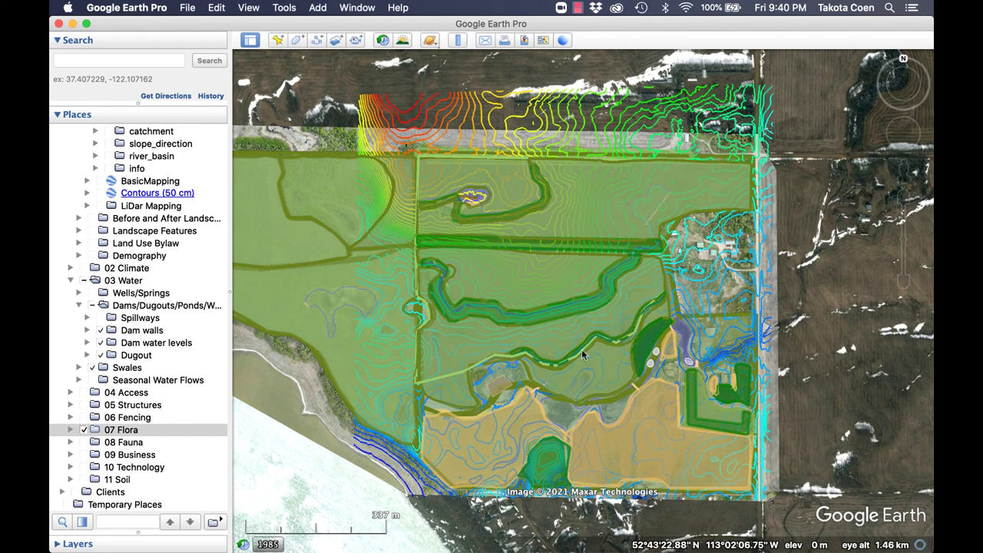
{"action": "left_click", "coordinate": [84, 392]}
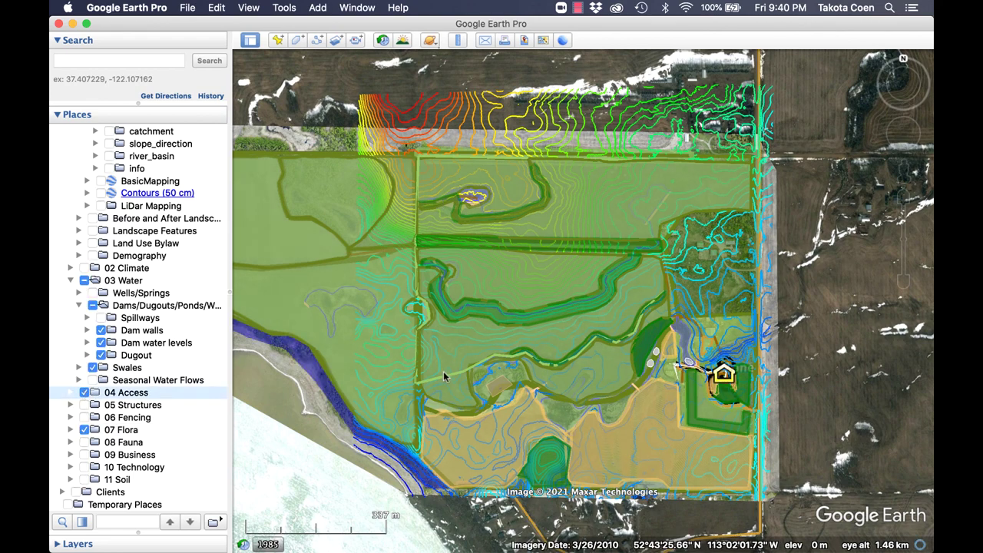
{"action": "left_click", "coordinate": [86, 430]}
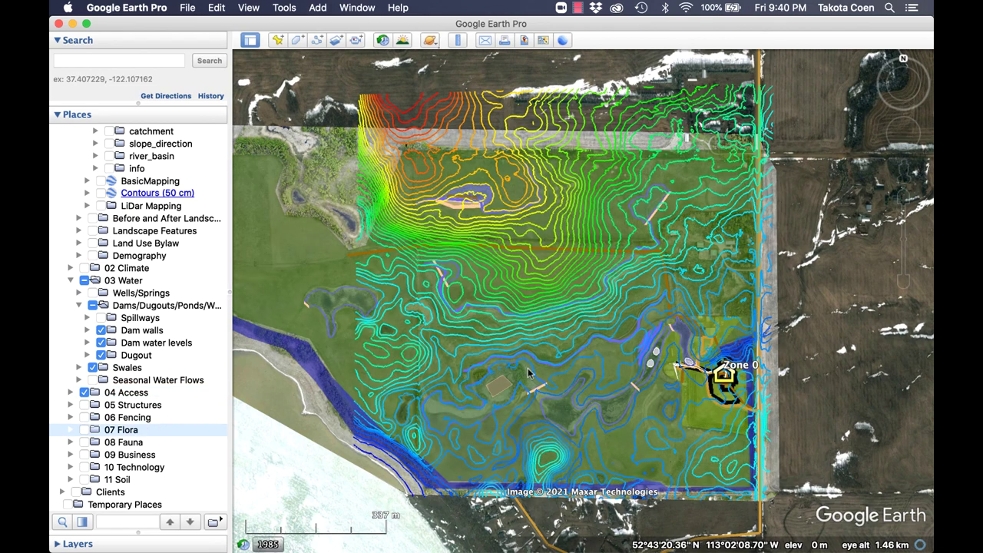
{"action": "left_click", "coordinate": [68, 393]}
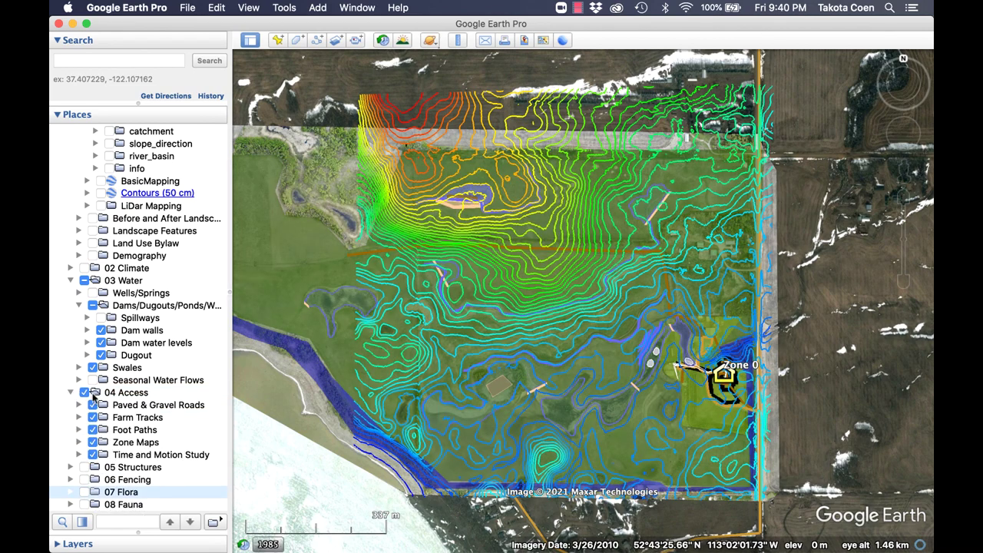
{"action": "left_click", "coordinate": [93, 442]}
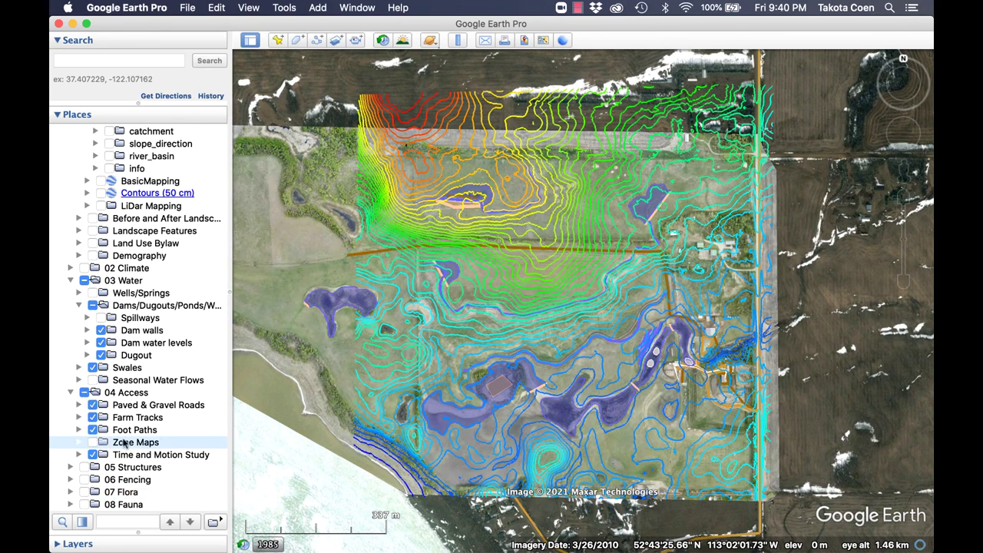
Zoom in on the northern fields to follow the east-west access road beside the contours.
{"action": "scroll", "coordinate": [731, 458], "scroll_direction": "up", "scroll_amount": 5}
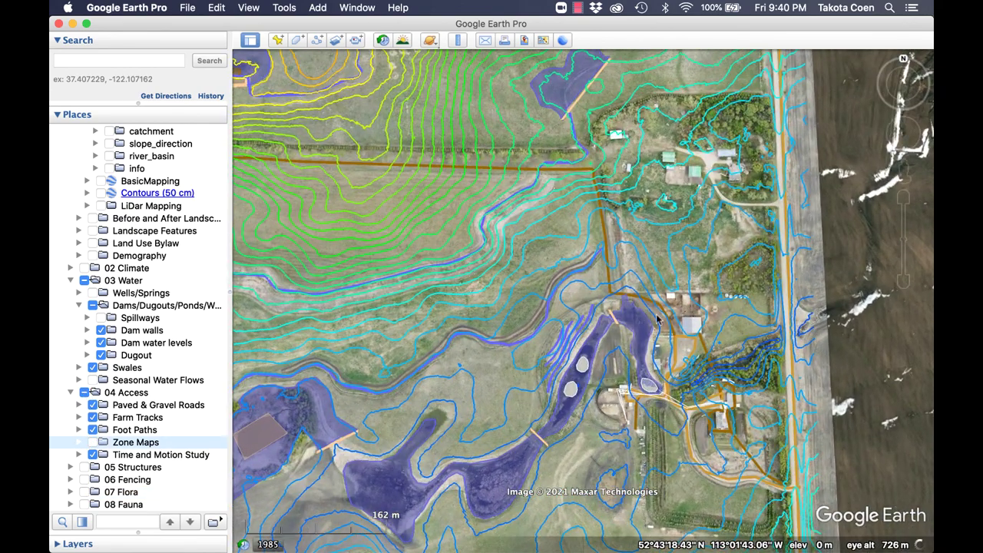
{"action": "left_click_drag", "start_coordinate": [504, 243], "coordinate": [559, 265]}
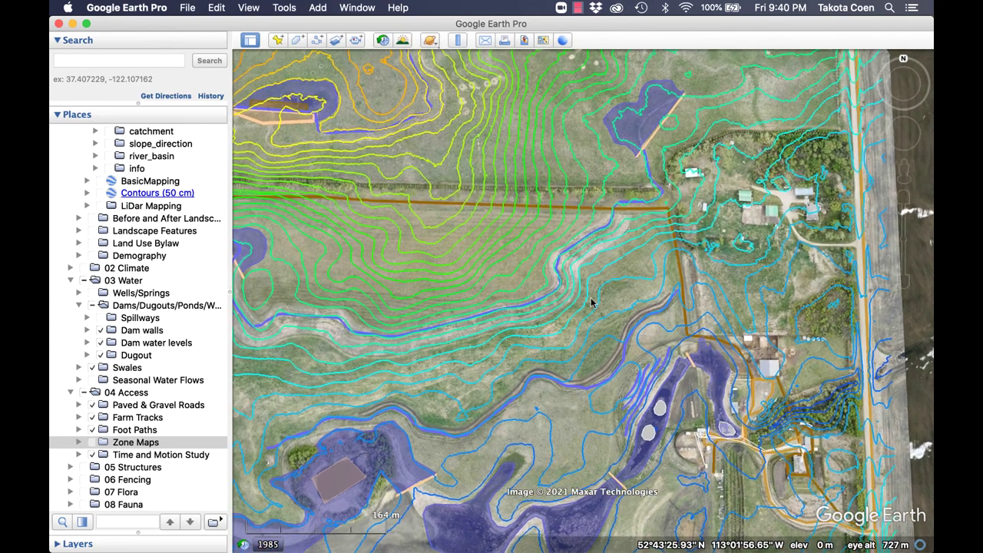
{"action": "scroll", "coordinate": [558, 282], "scroll_direction": "down", "scroll_amount": 3}
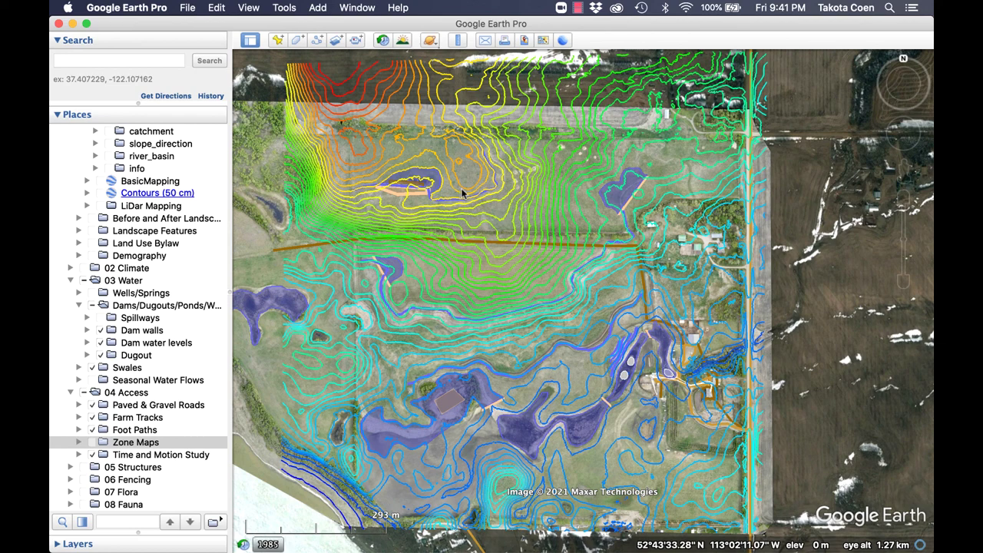
{"action": "scroll", "coordinate": [457, 189], "scroll_direction": "up", "scroll_amount": 3}
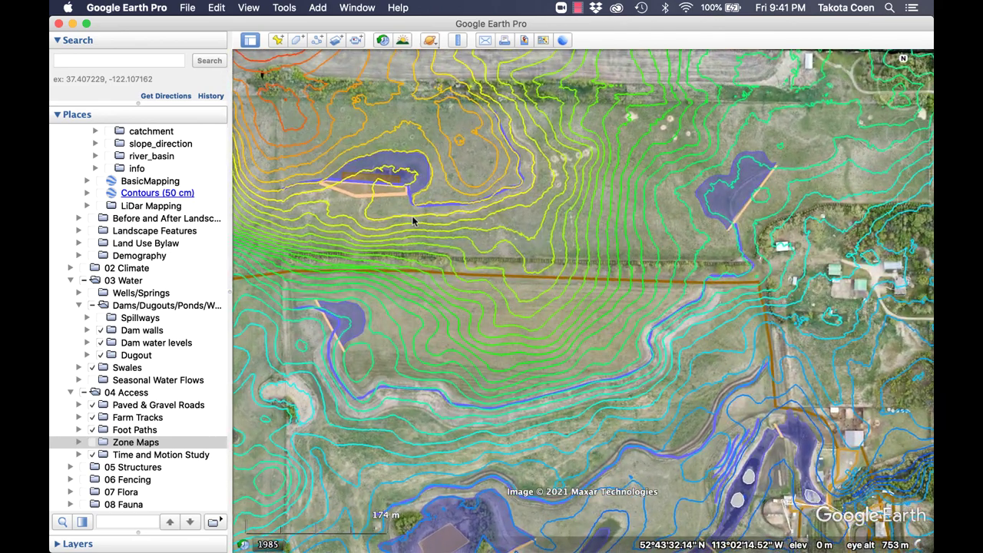
{"action": "left_click_drag", "start_coordinate": [413, 217], "coordinate": [457, 243]}
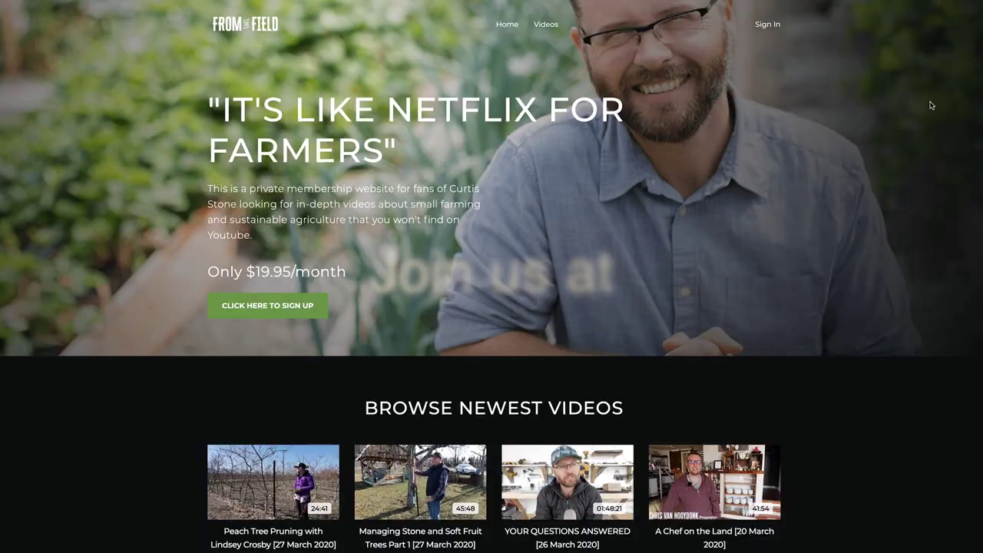
Scroll down the From The Field homepage past Membership Features to the video categories.
{"action": "scroll", "coordinate": [931, 106], "scroll_direction": "down", "scroll_amount": 8}
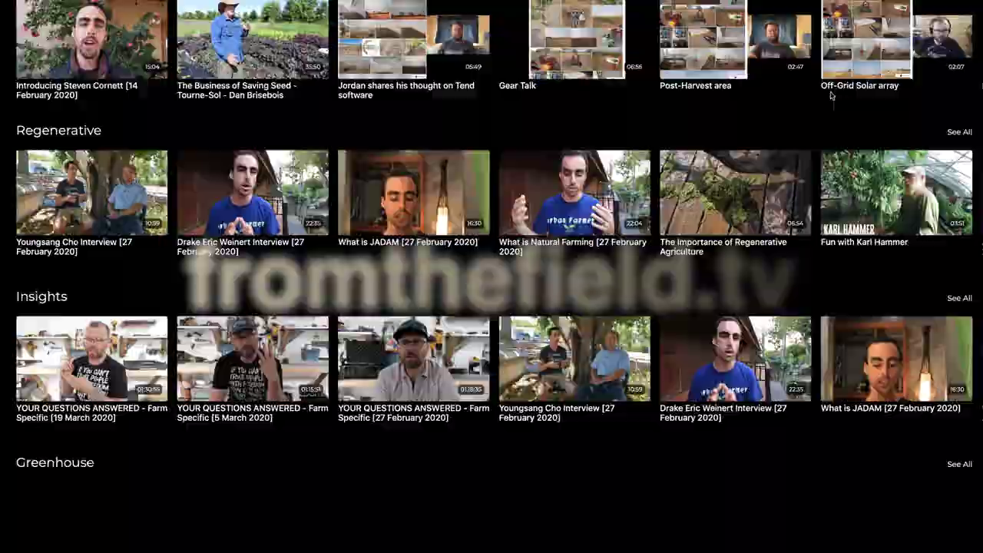
{"action": "scroll", "coordinate": [831, 95], "scroll_direction": "down", "scroll_amount": 6}
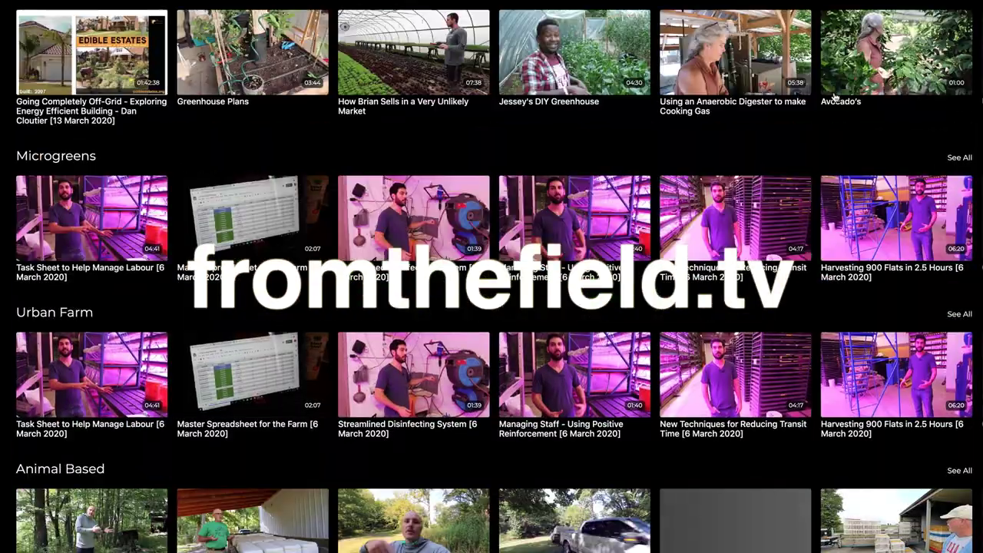